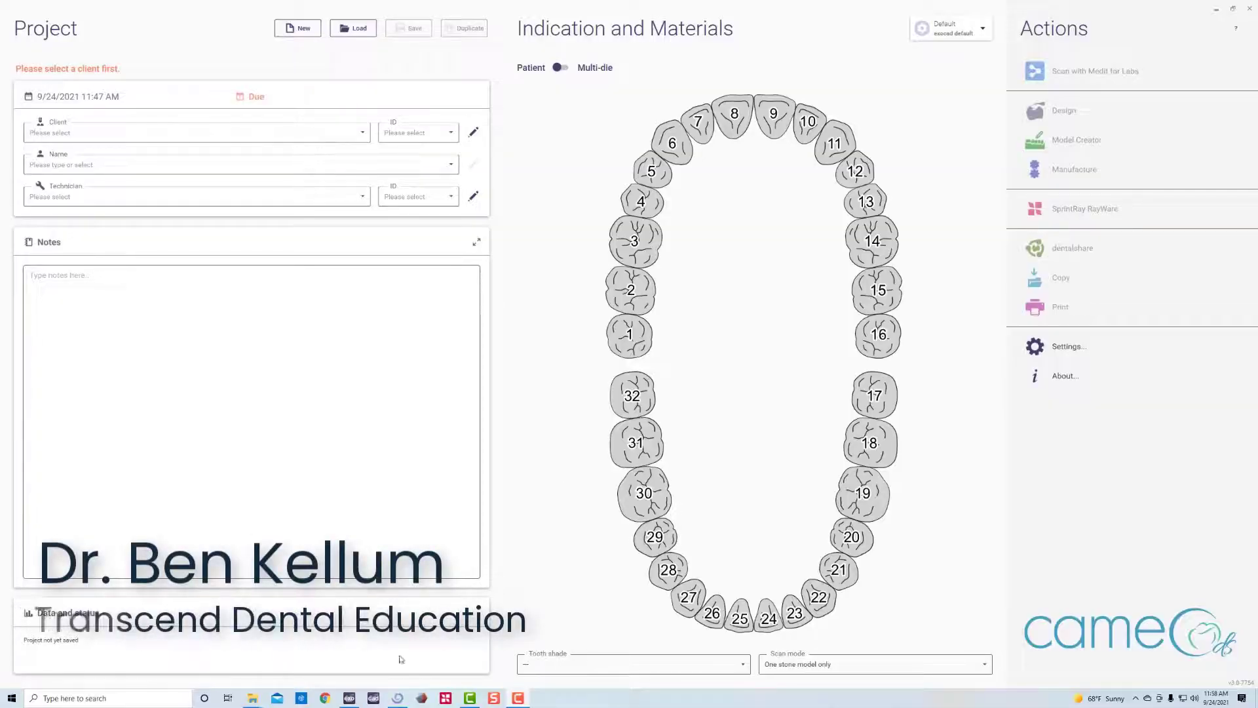
Step: Check the implant plan for reference, then return to the dental project
{"action": "mouse_move", "coordinate": [399, 701]}
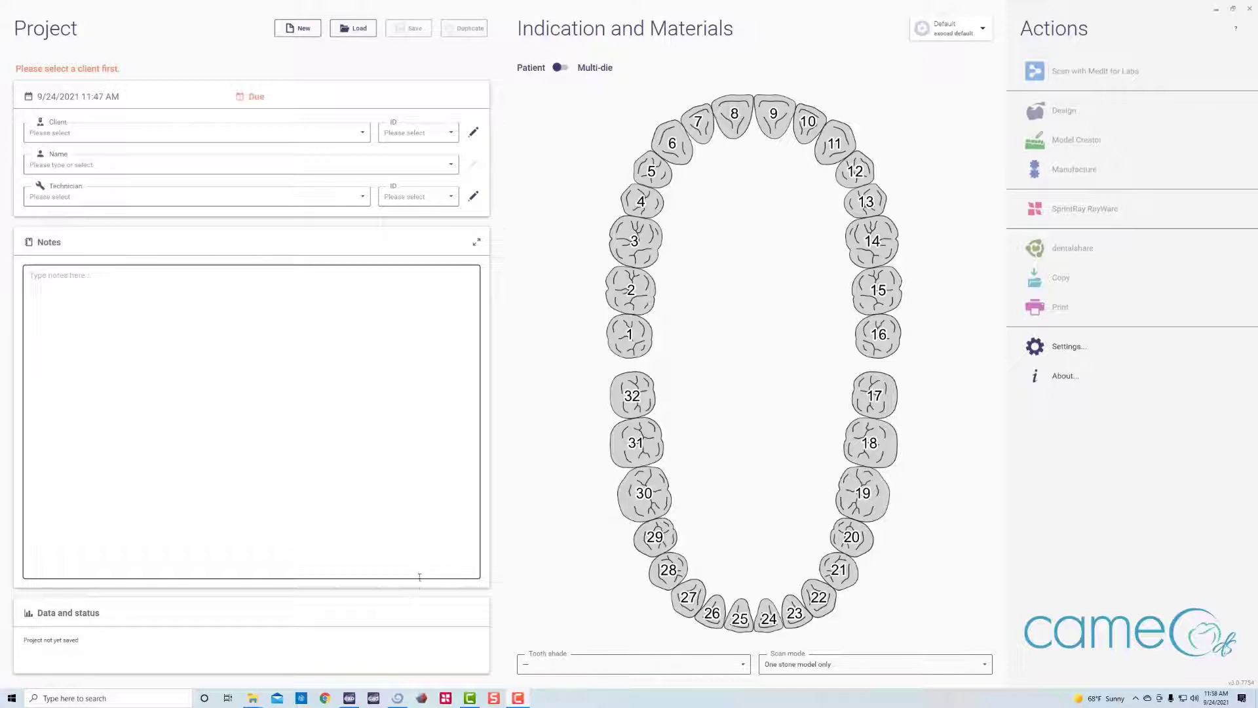
{"action": "left_click", "coordinate": [398, 698]}
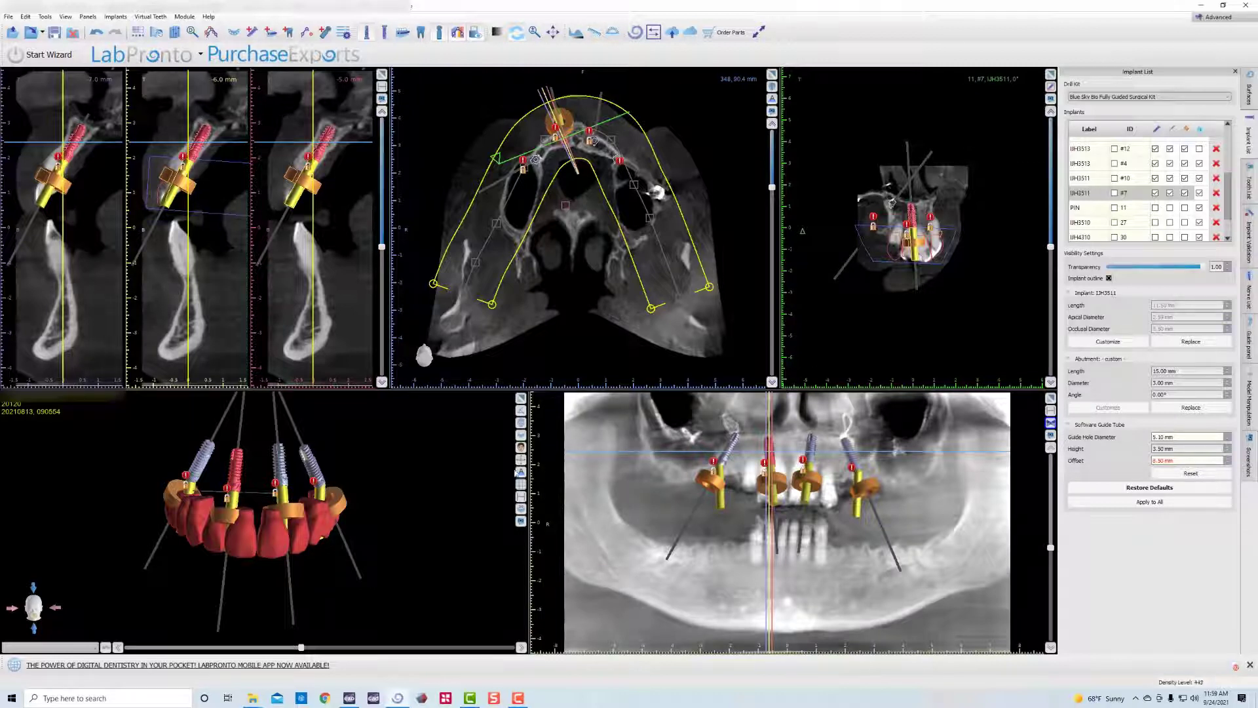
{"action": "mouse_move", "coordinate": [287, 524]}
{"action": "left_click", "coordinate": [1200, 6]}
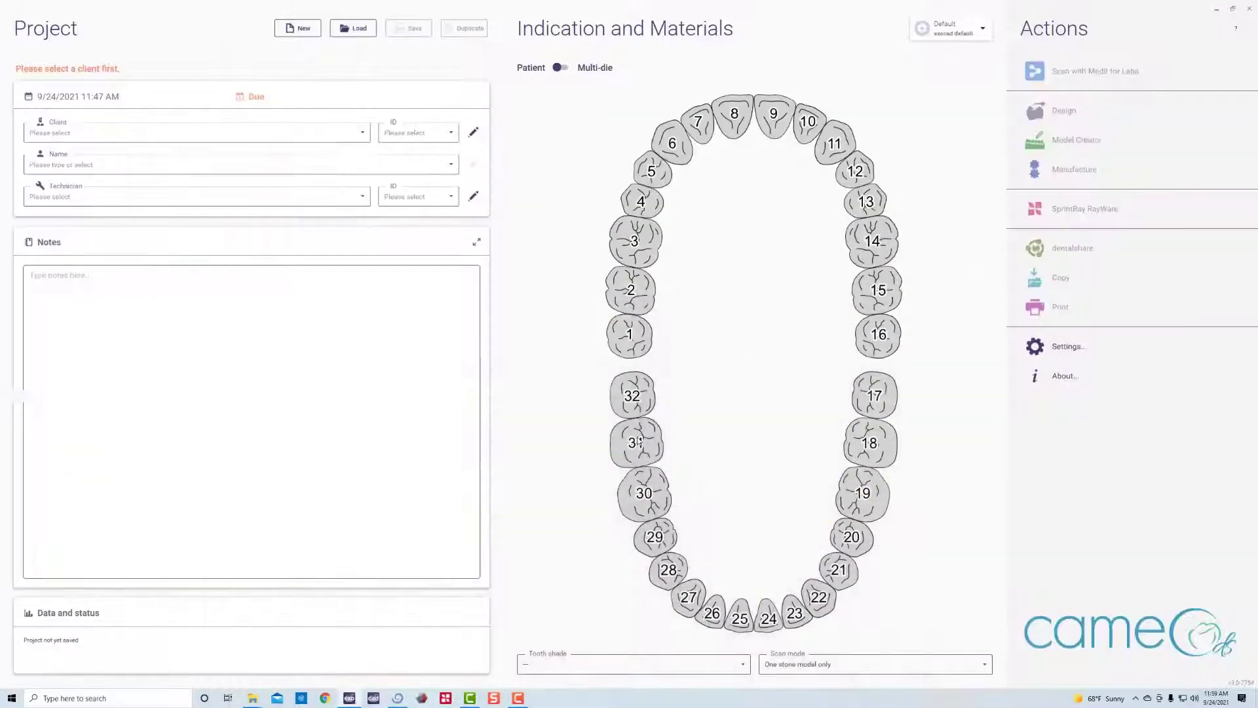
Step: Assign the existing client and case name to the project and select tooth 3
{"action": "left_click", "coordinate": [112, 164]}
{"action": "left_click", "coordinate": [85, 169]}
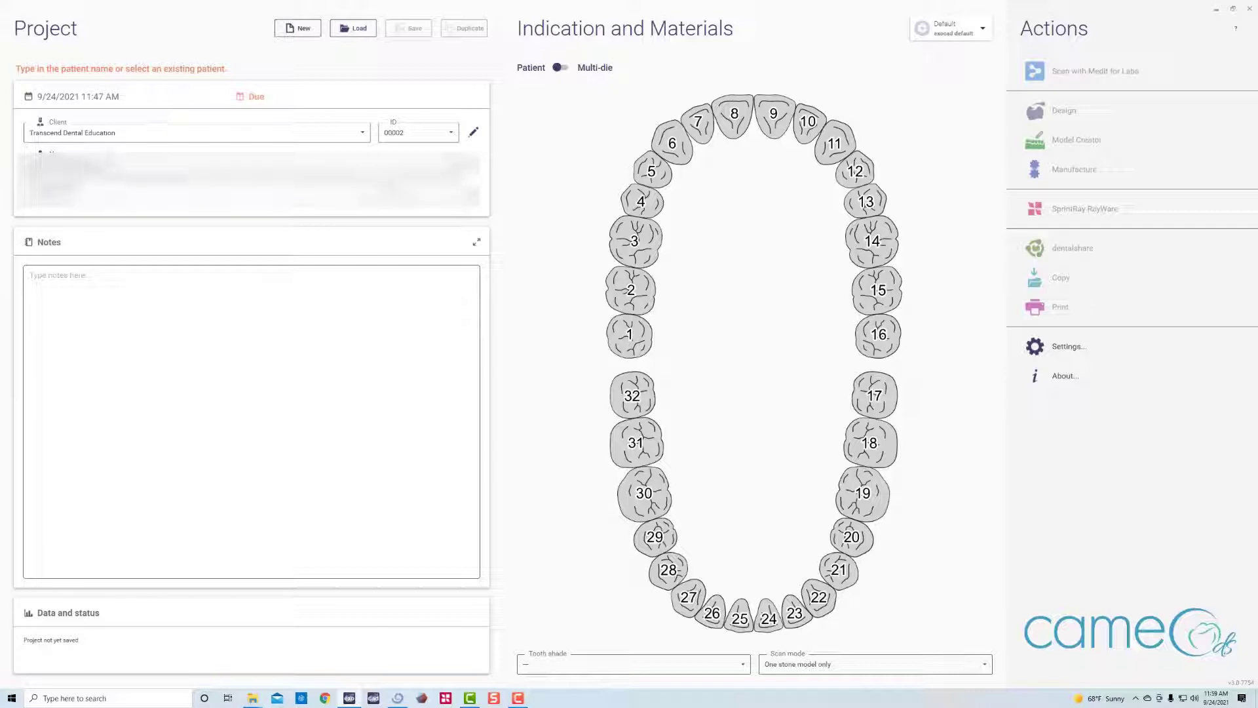
{"action": "left_click", "coordinate": [634, 242]}
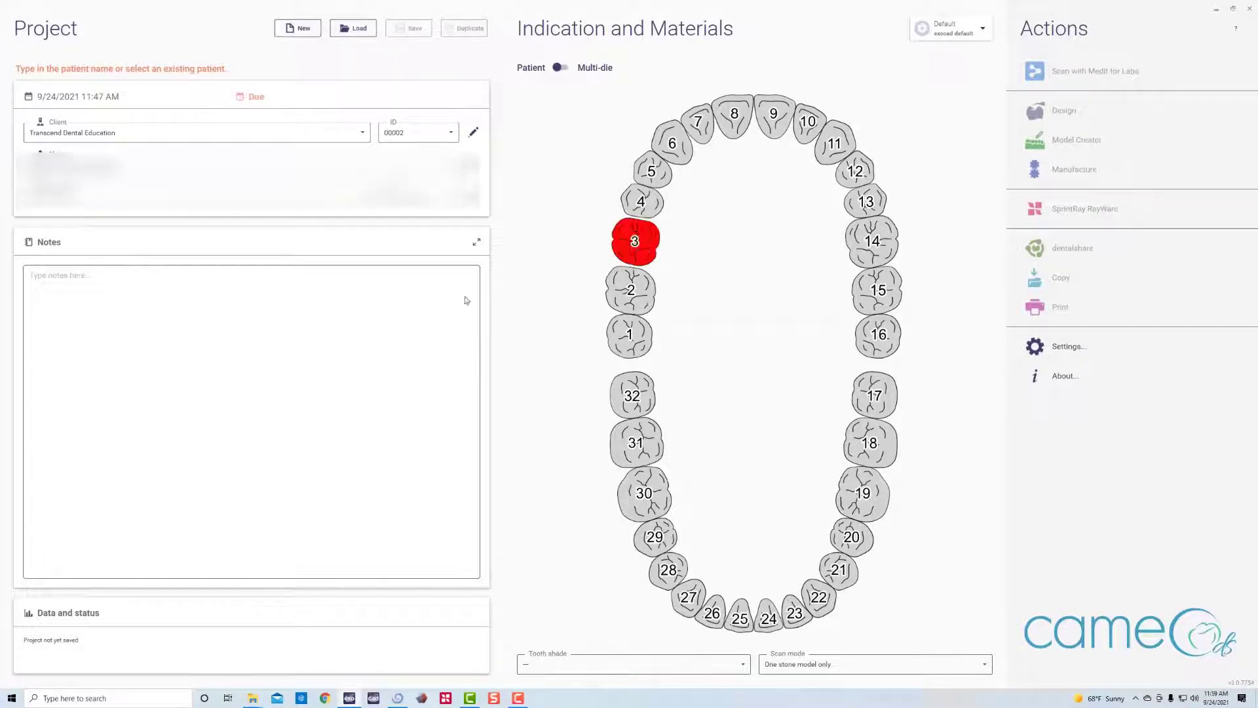
Step: Make tooth 3 a 3D Print pontic waxup with pre-op model, digital waxup design and virtual gingiva
{"action": "left_click", "coordinate": [392, 263]}
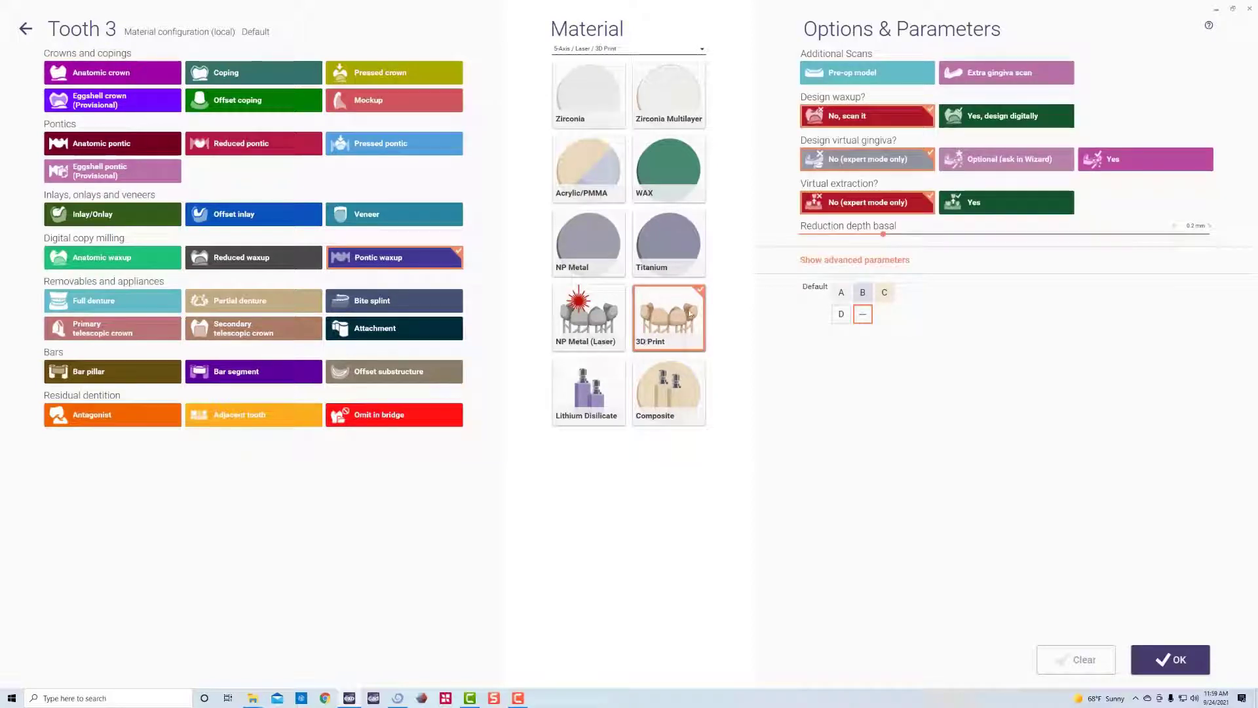
{"action": "left_click", "coordinate": [855, 77]}
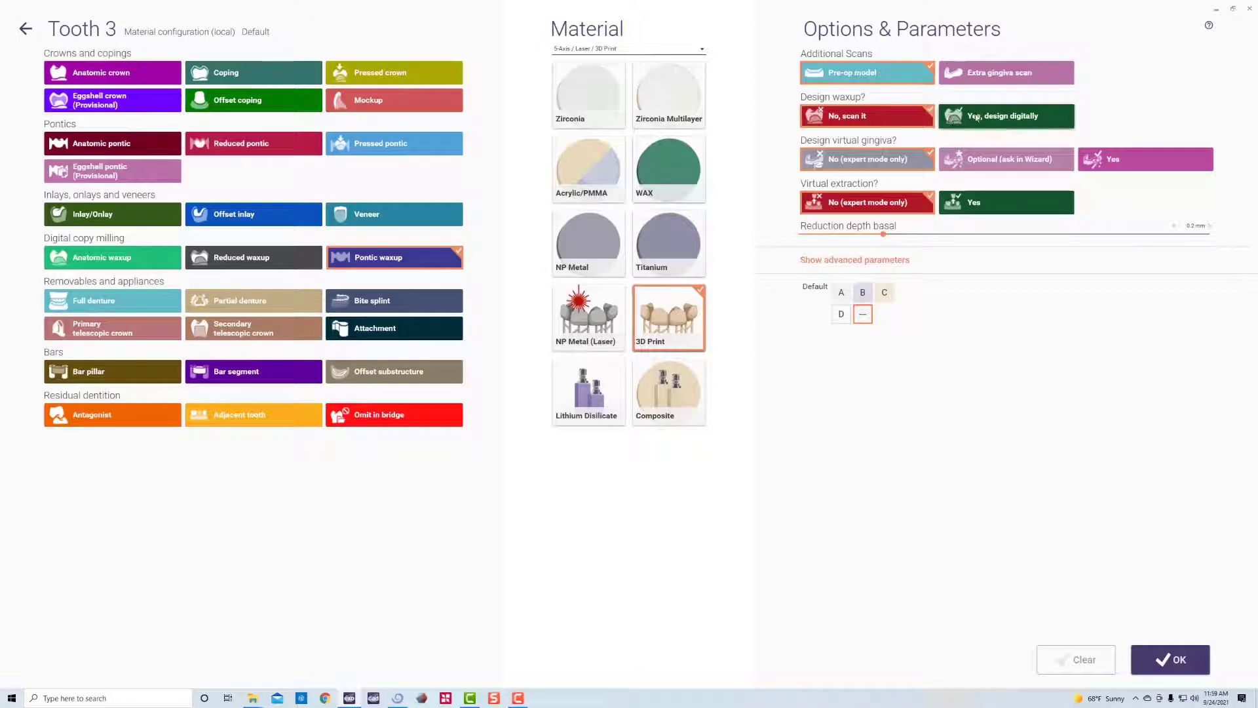
{"action": "left_click", "coordinate": [976, 117]}
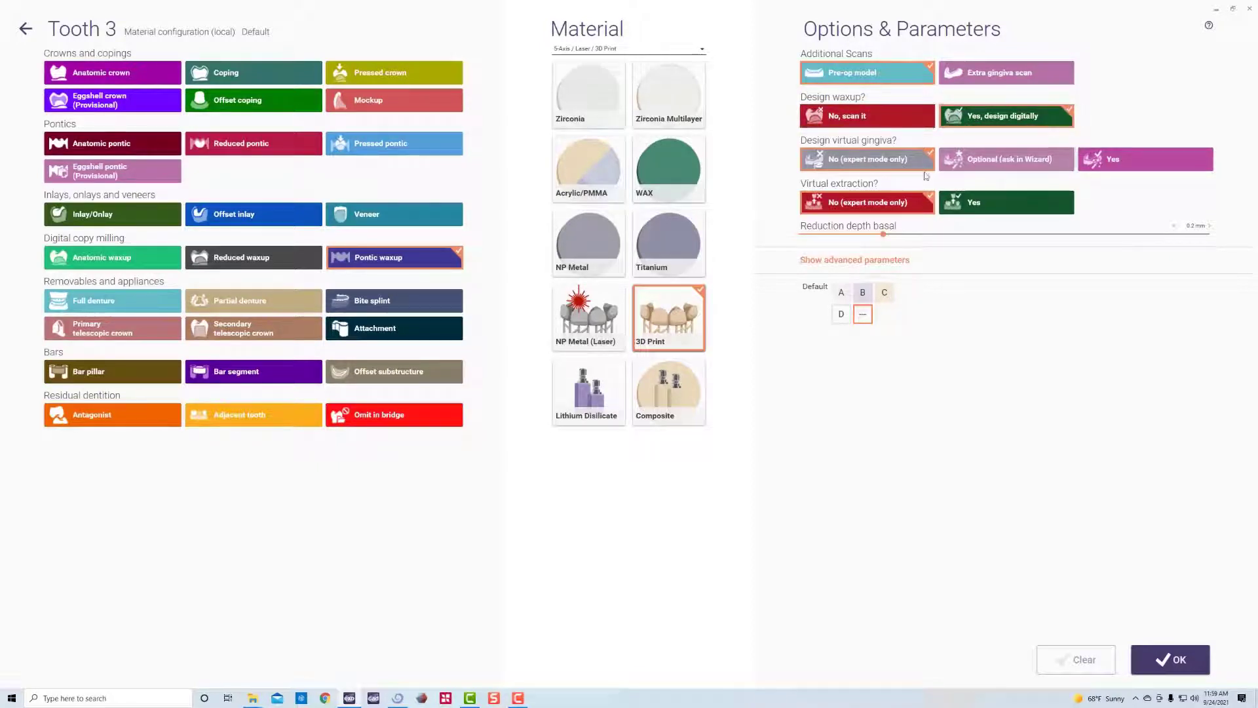
{"action": "left_click", "coordinate": [1117, 166]}
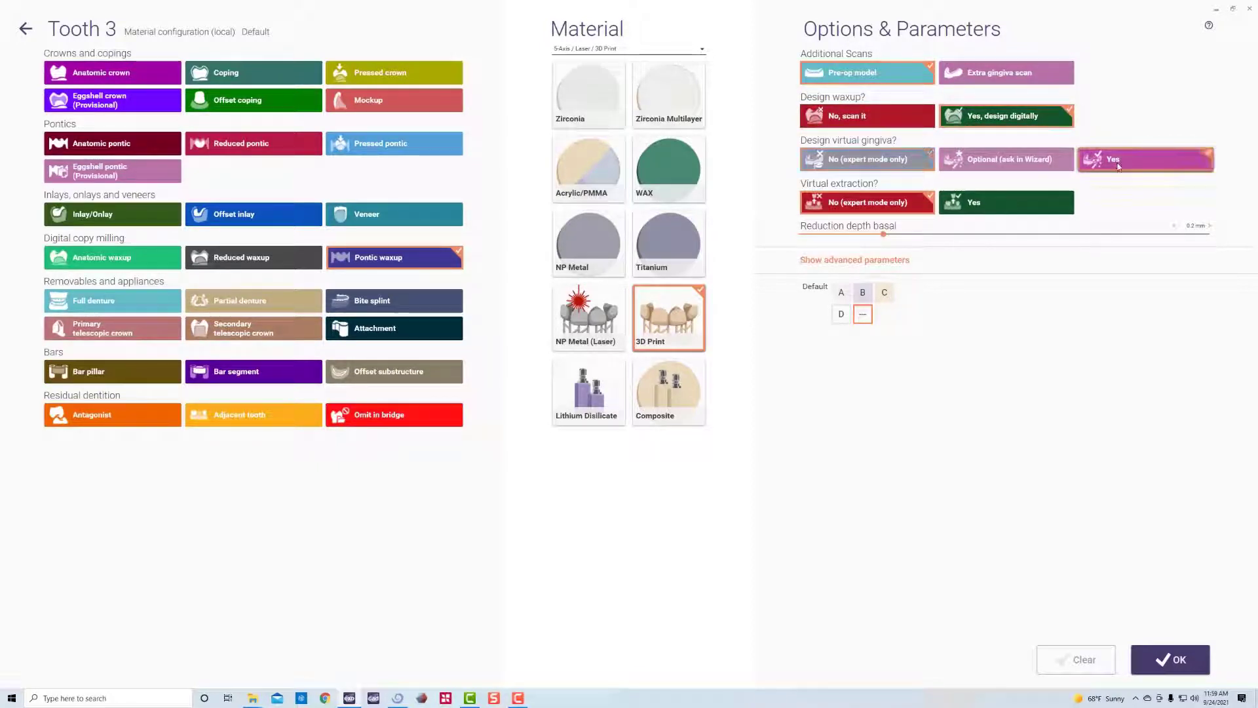
Step: Confirm tooth 3, extend the pontic waxup span to tooth 14, and save the project
{"action": "left_click", "coordinate": [1135, 666]}
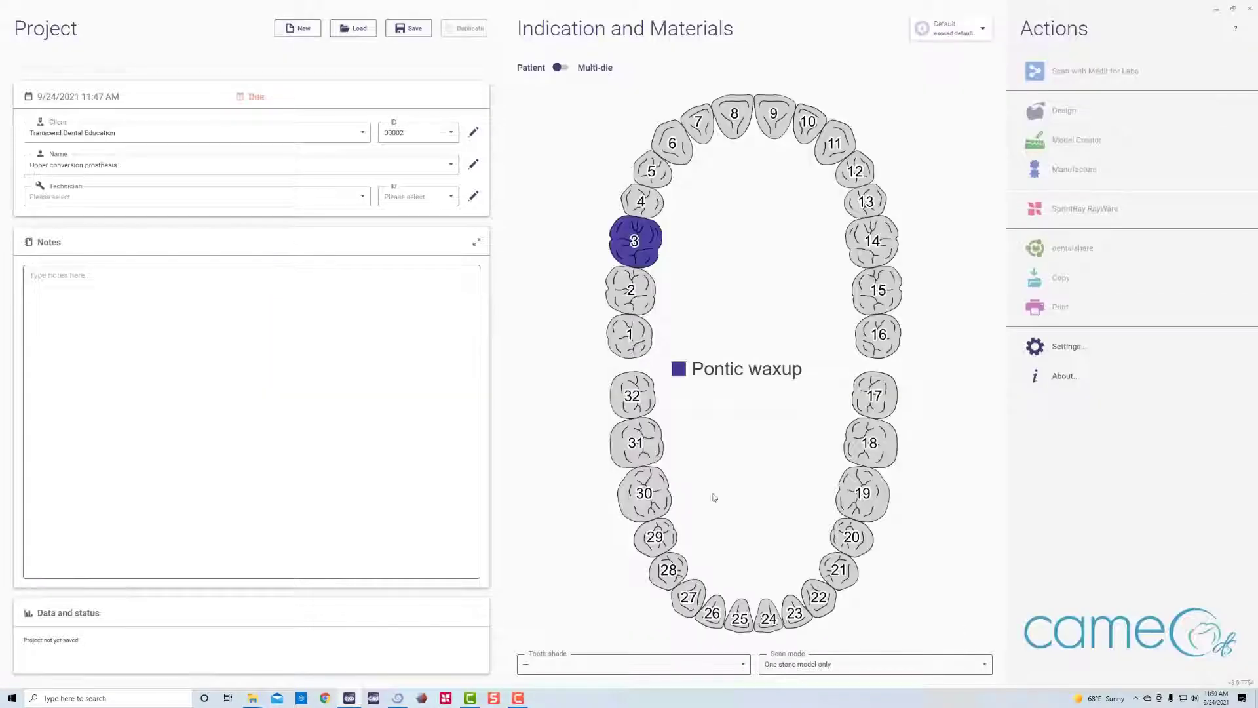
{"action": "left_click", "coordinate": [877, 247], "text": "shift"}
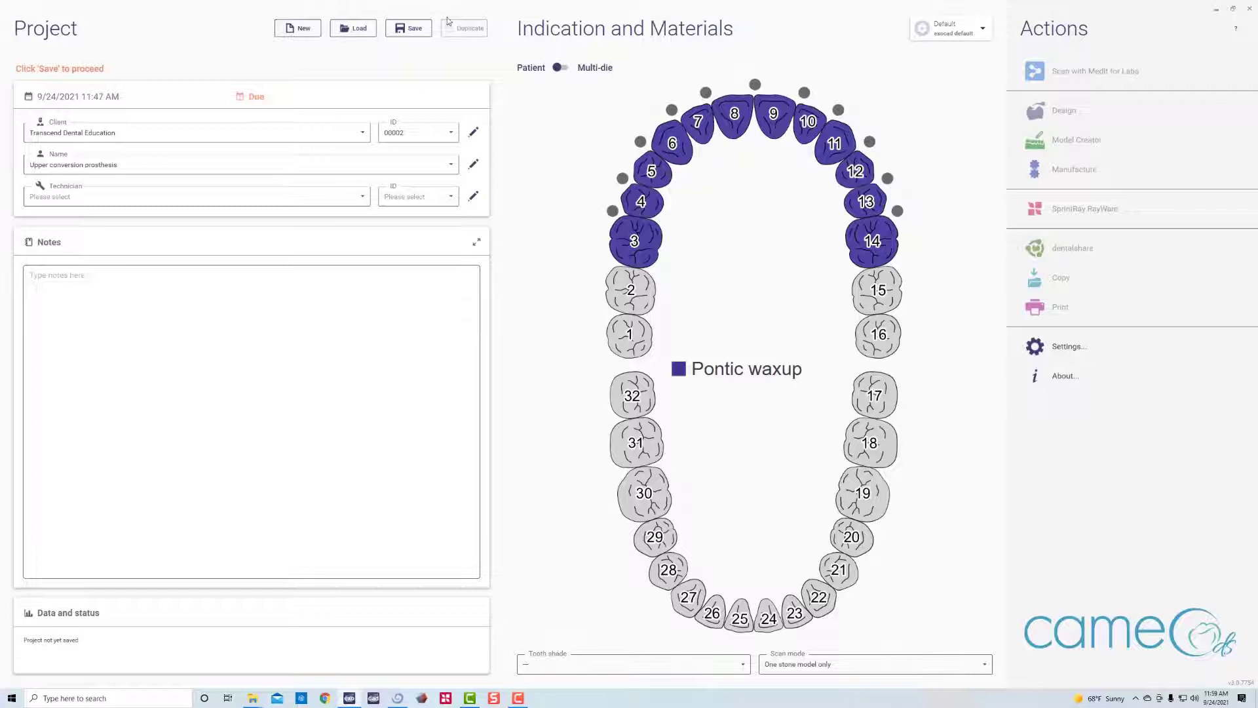
{"action": "left_click", "coordinate": [398, 38]}
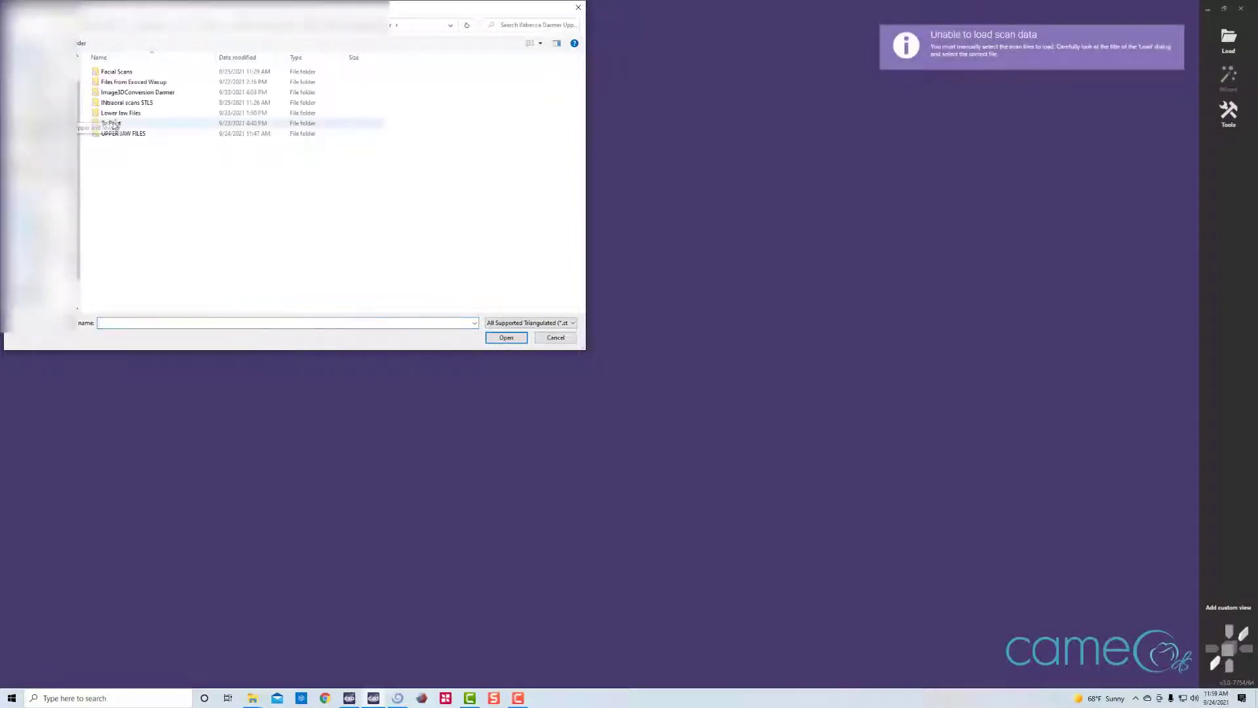
Step: From UPPER JAW FILES, load Upper Reduced Jaw.stl and 'Upper ideal waxup oriented to reduced jaw.stl'
{"action": "double_click", "coordinate": [124, 133]}
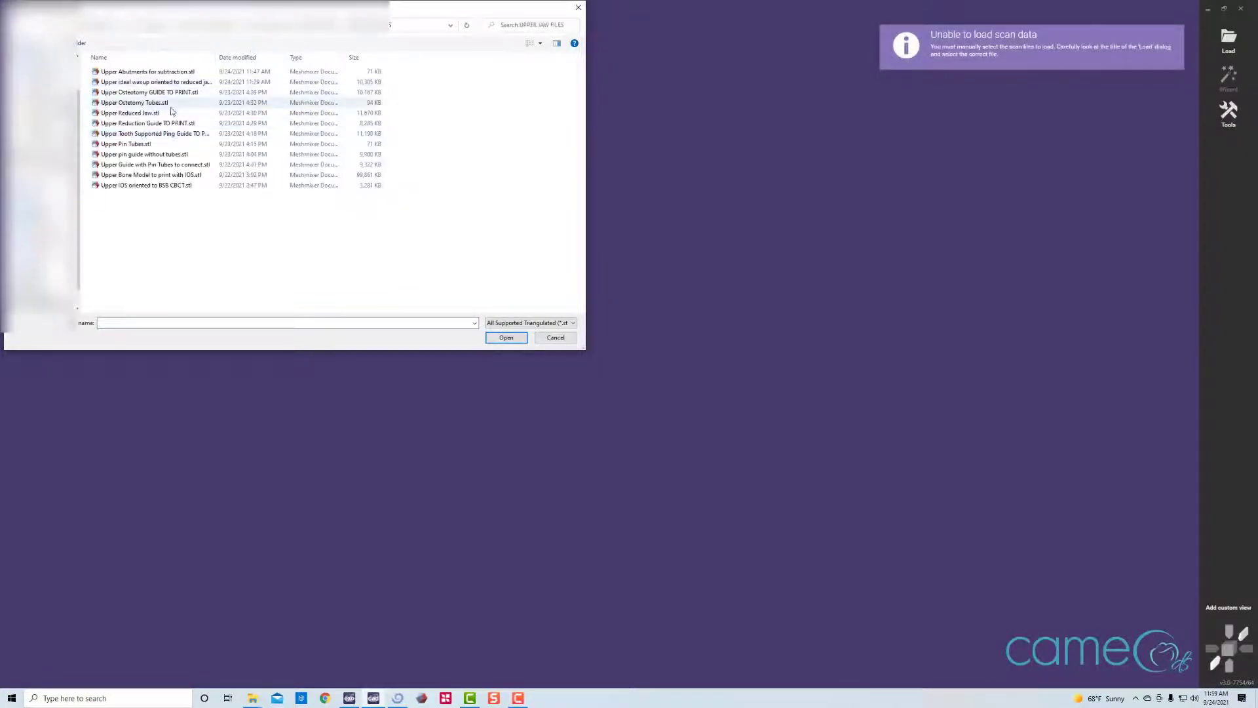
{"action": "left_click", "coordinate": [172, 112]}
{"action": "left_click", "coordinate": [506, 337]}
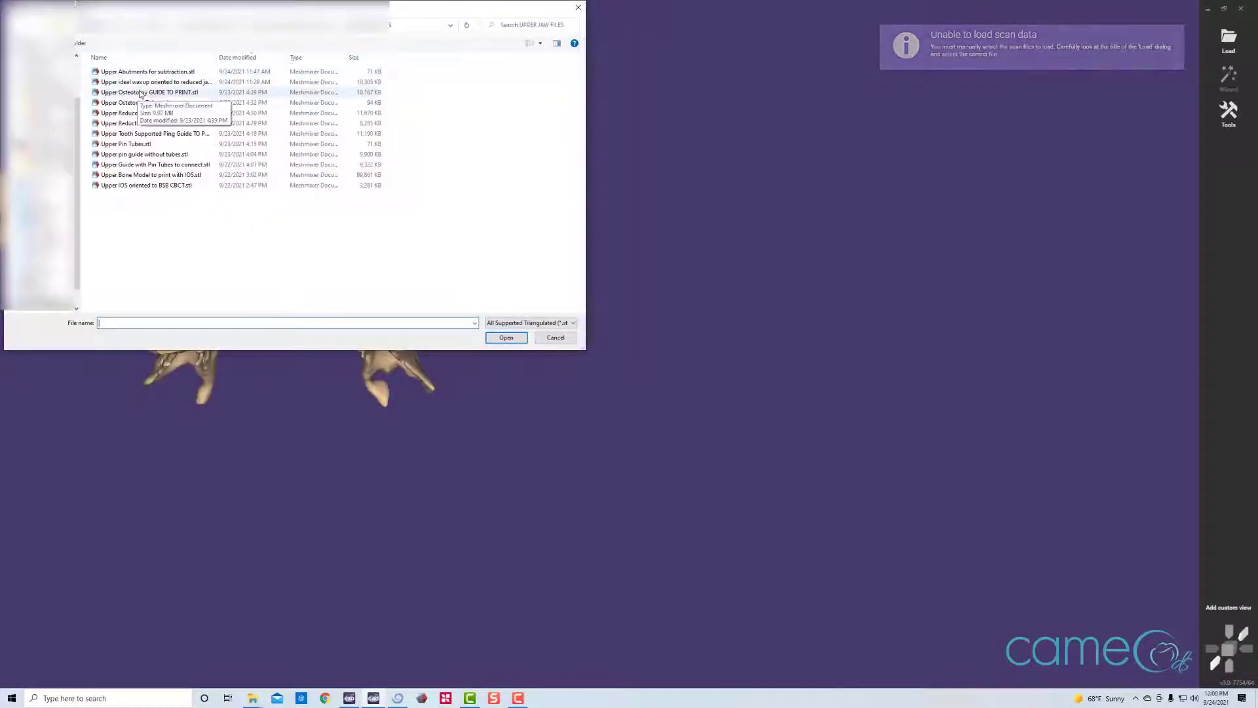
{"action": "left_click", "coordinate": [147, 82]}
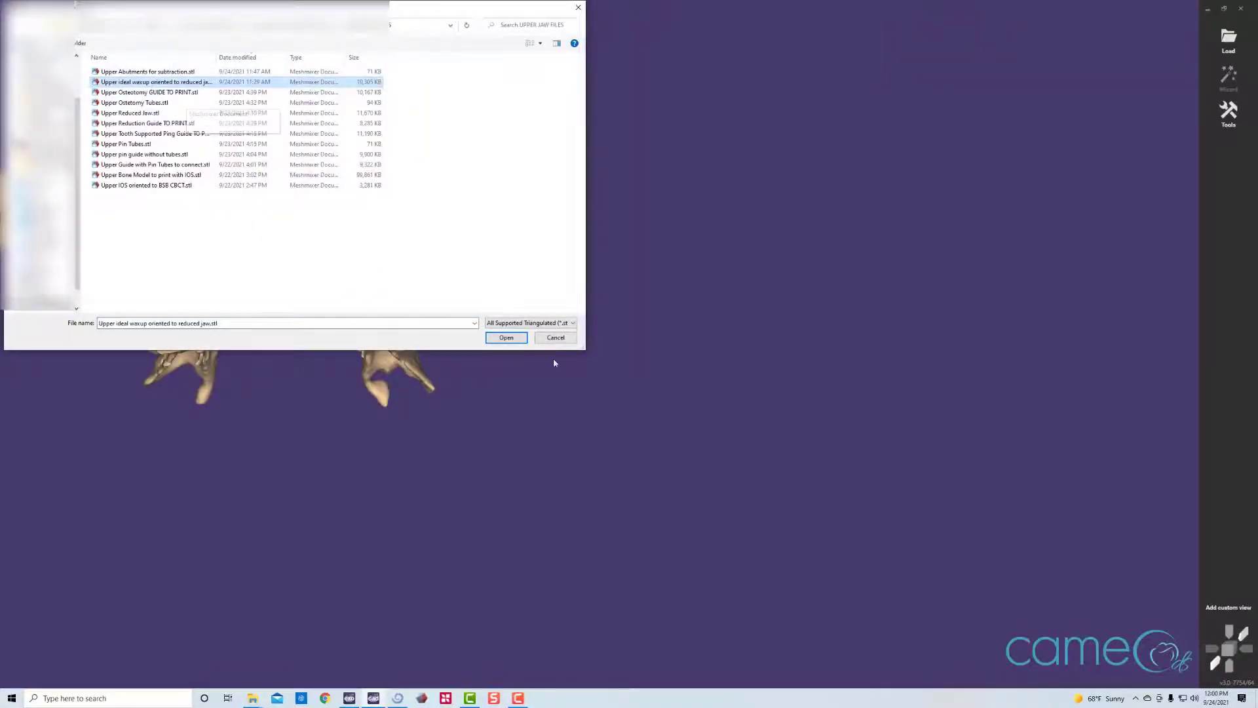
{"action": "left_click", "coordinate": [506, 337]}
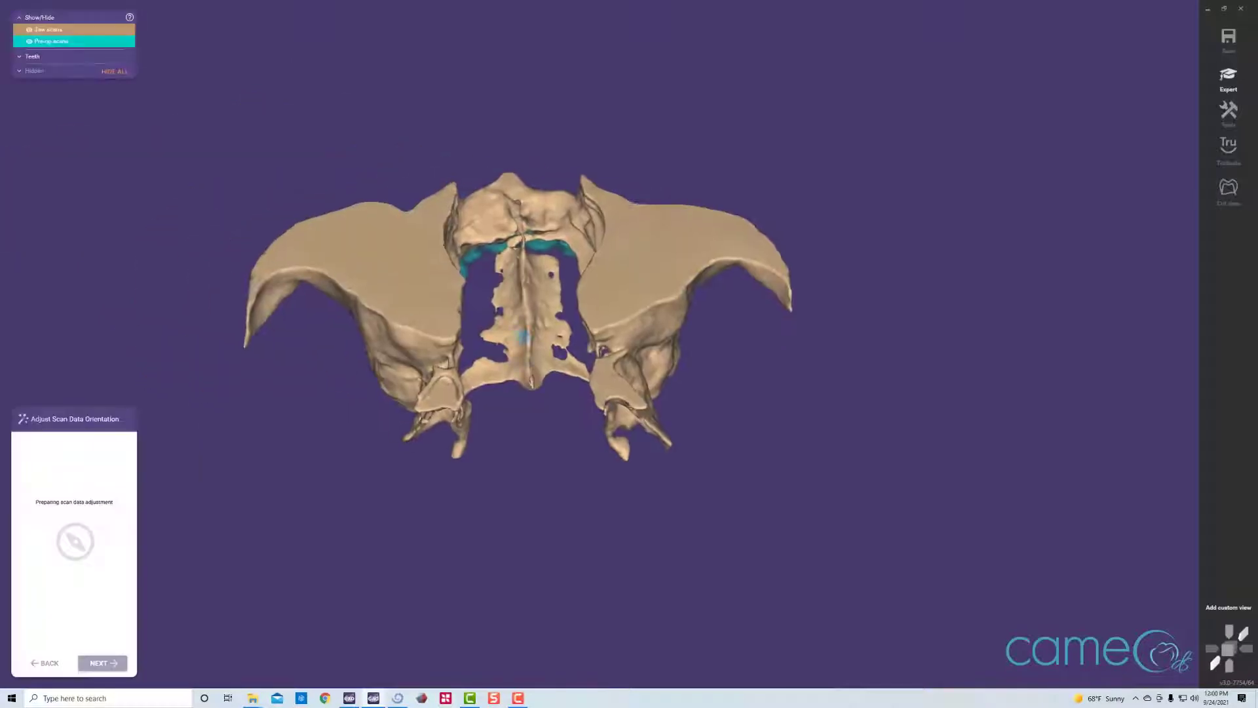
Step: Rotate the jaw to an occlusal view and accept the scan orientation and pre-op waxup placement
{"action": "right_click_drag", "start_coordinate": [643, 360], "coordinate": [625, 417]}
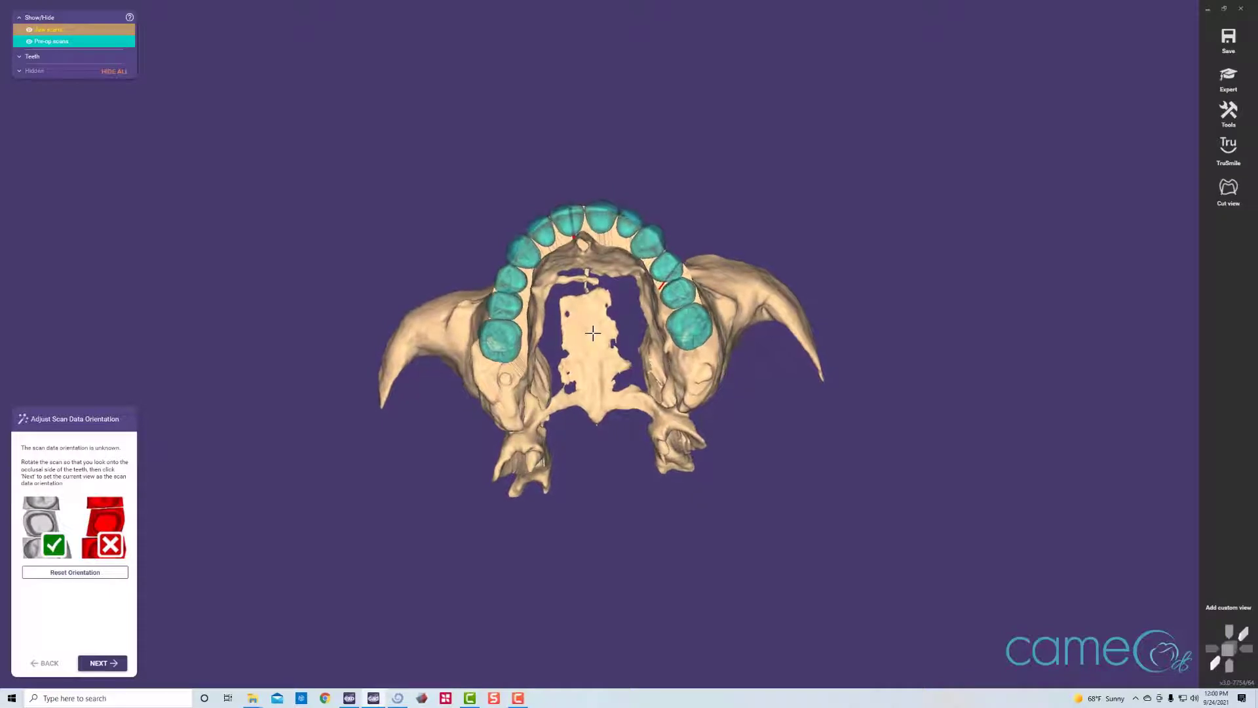
{"action": "left_click", "coordinate": [95, 667]}
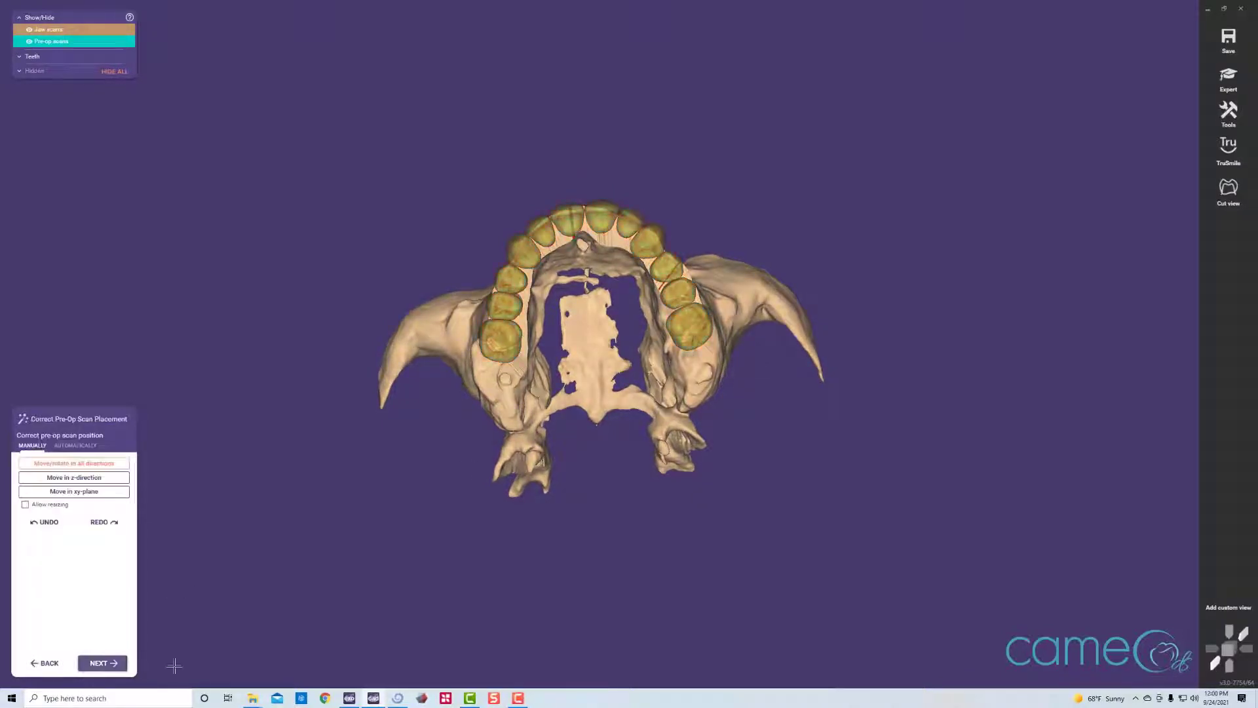
{"action": "left_click", "coordinate": [116, 663]}
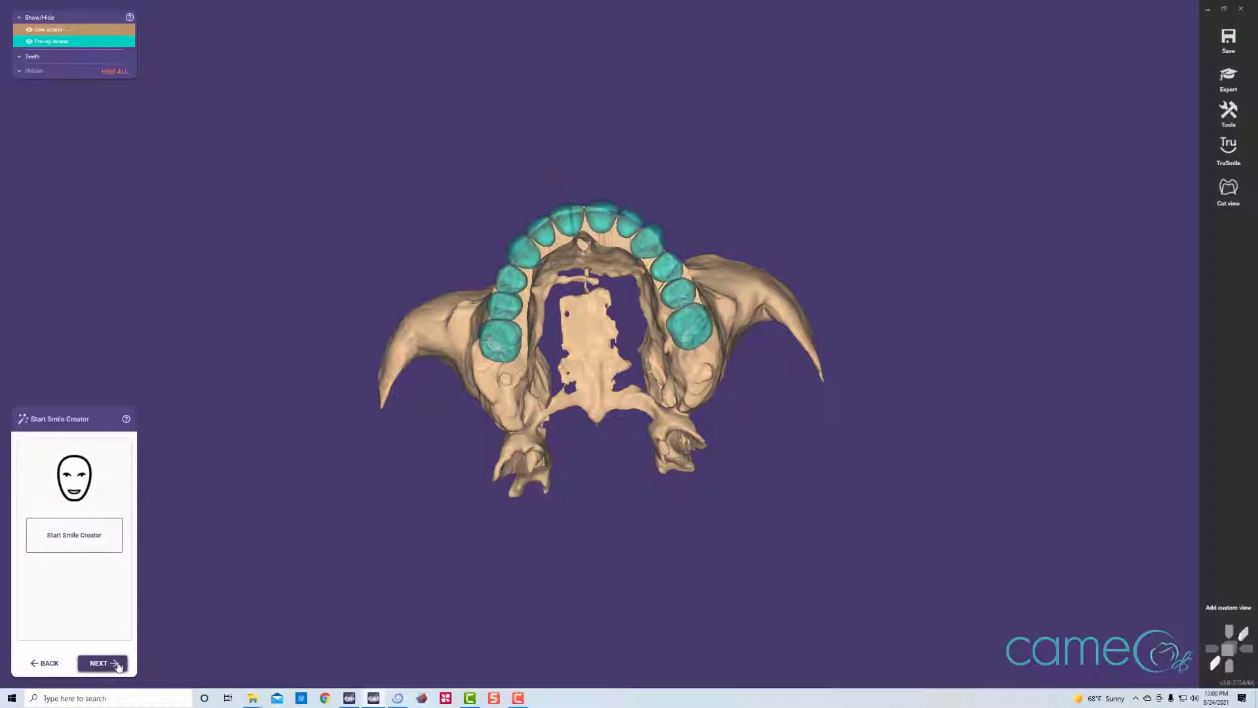
Step: Skip Smile Creator and set the waxup bottom offset to 2.5 mm
{"action": "left_click", "coordinate": [117, 663]}
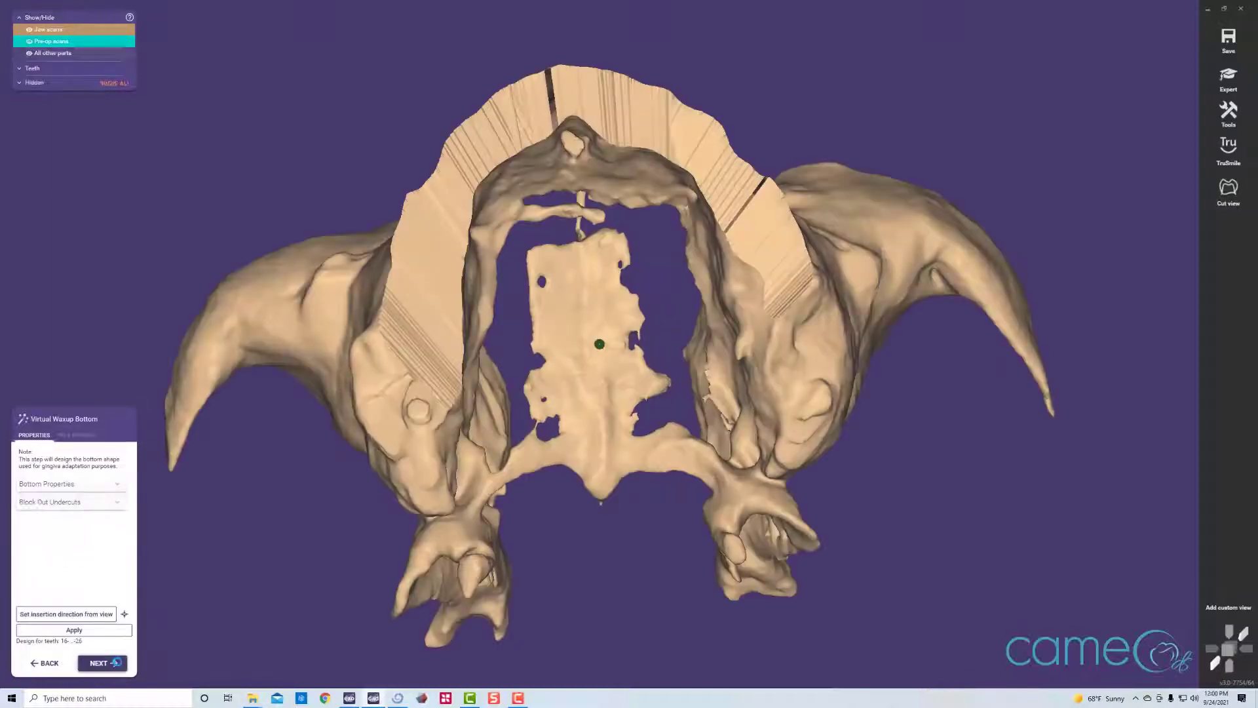
{"action": "mouse_move", "coordinate": [393, 367]}
{"action": "right_mouse_down"}
{"action": "mouse_move", "coordinate": [419, 262]}
{"action": "mouse_move", "coordinate": [421, 323]}
{"action": "mouse_move", "coordinate": [415, 314]}
{"action": "mouse_move", "coordinate": [167, 430]}
{"action": "mouse_move", "coordinate": [92, 411]}
{"action": "right_mouse_up"}
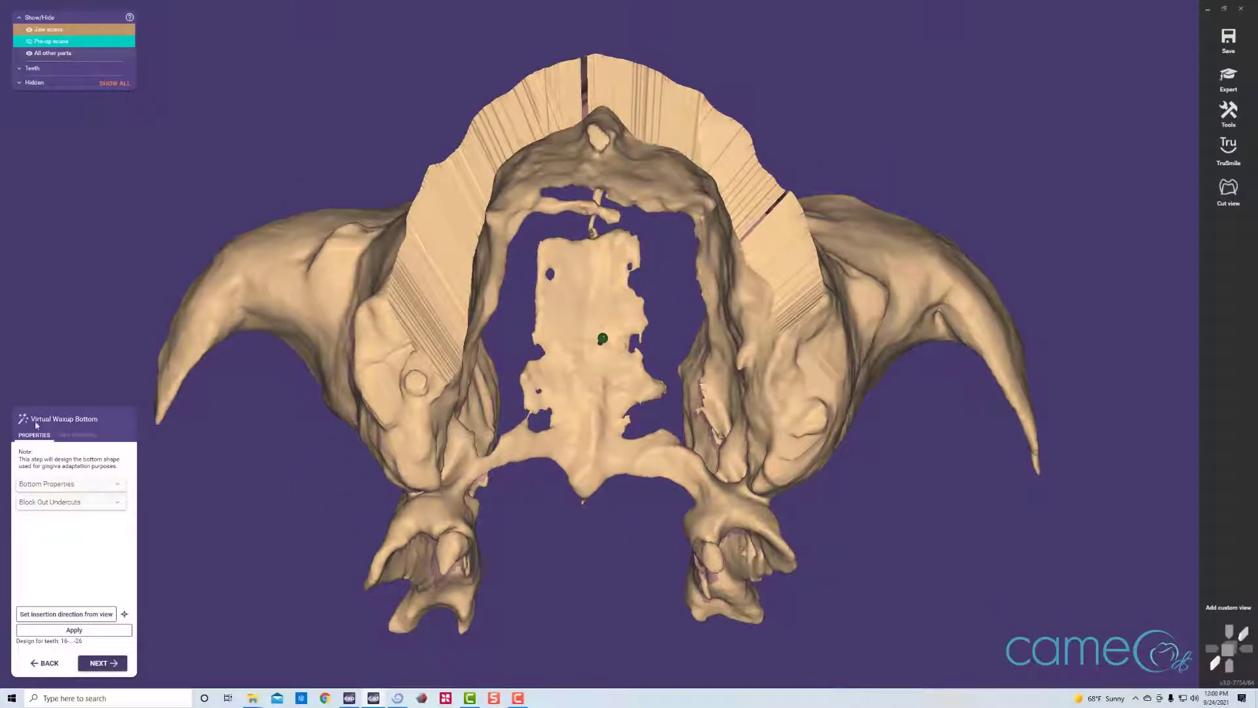
{"action": "left_click", "coordinate": [112, 485]}
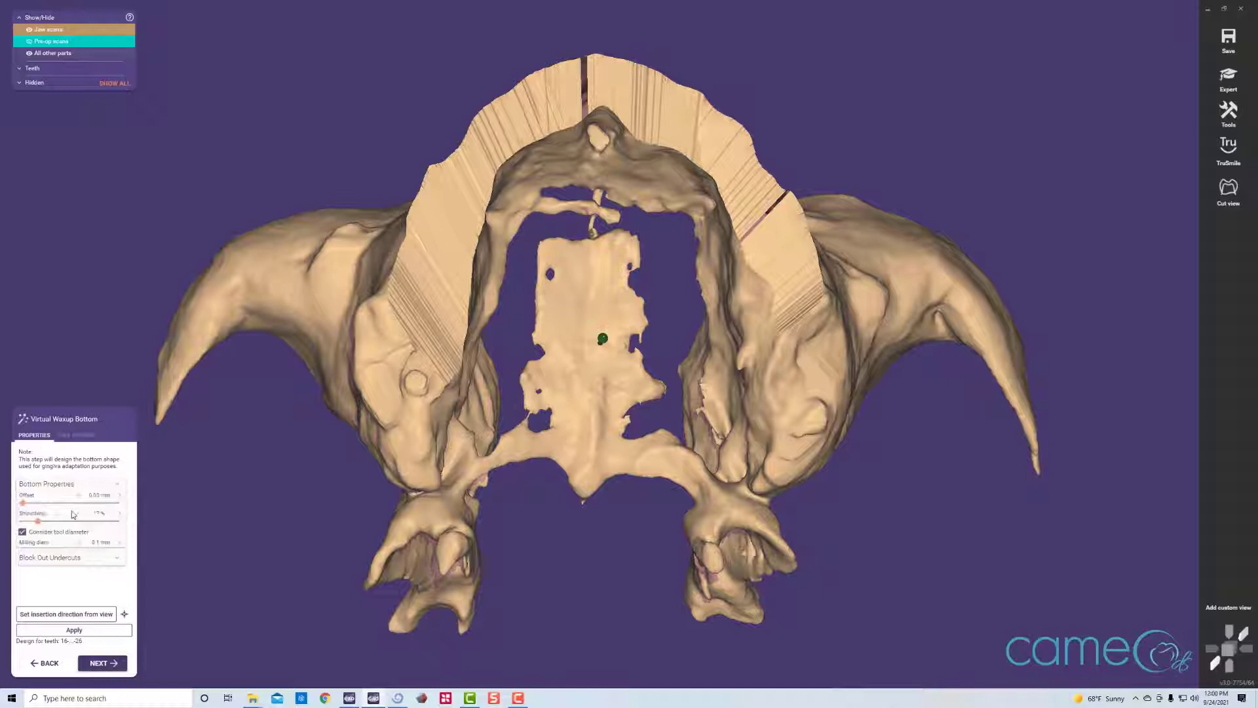
{"action": "left_click", "coordinate": [85, 494]}
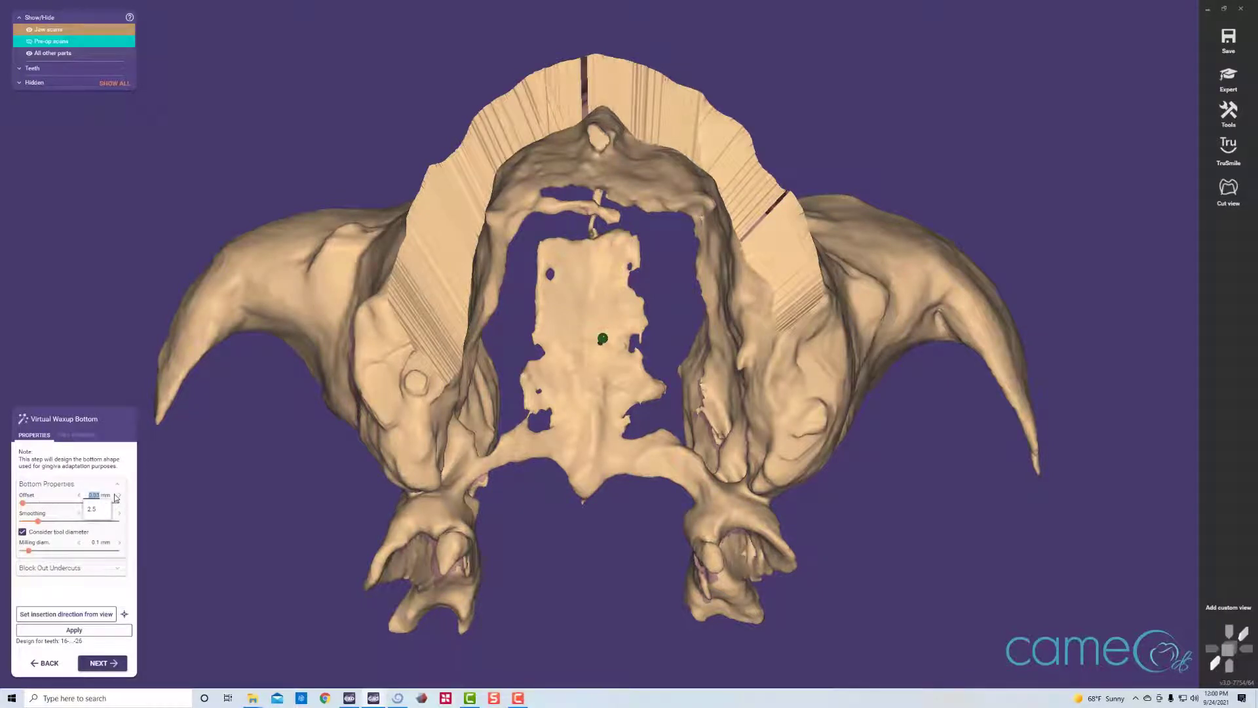
{"action": "type", "text": "2"}
Step: Keep tool diameter compensation on, reduce allowed undercuts to 0 mm, and apply the bottom settings
{"action": "left_click", "coordinate": [24, 533]}
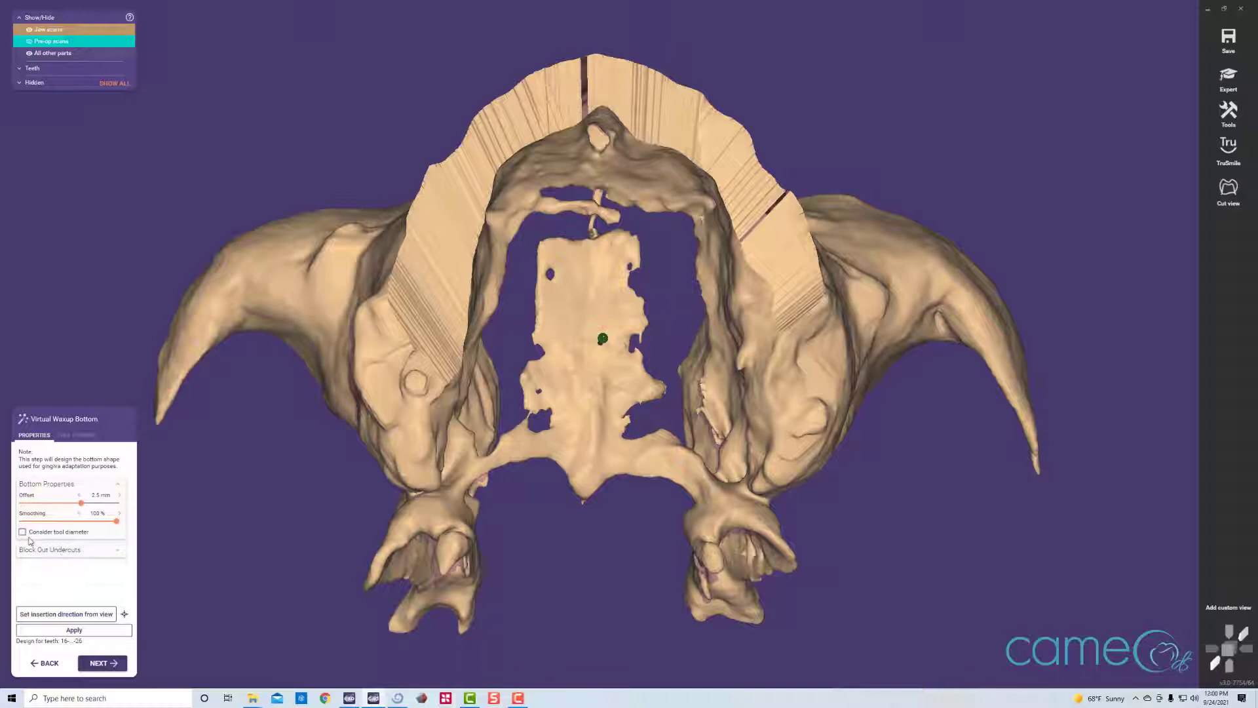
{"action": "left_click", "coordinate": [24, 532]}
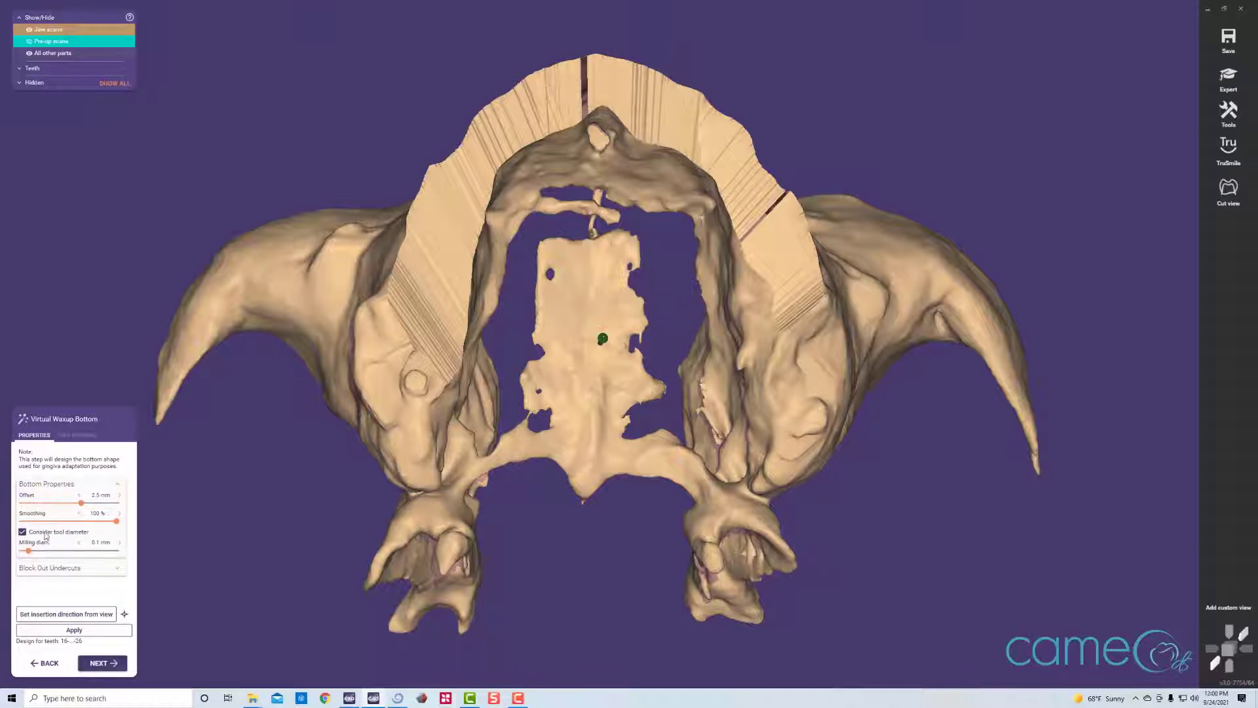
{"action": "left_click", "coordinate": [25, 532]}
{"action": "left_click", "coordinate": [39, 554]}
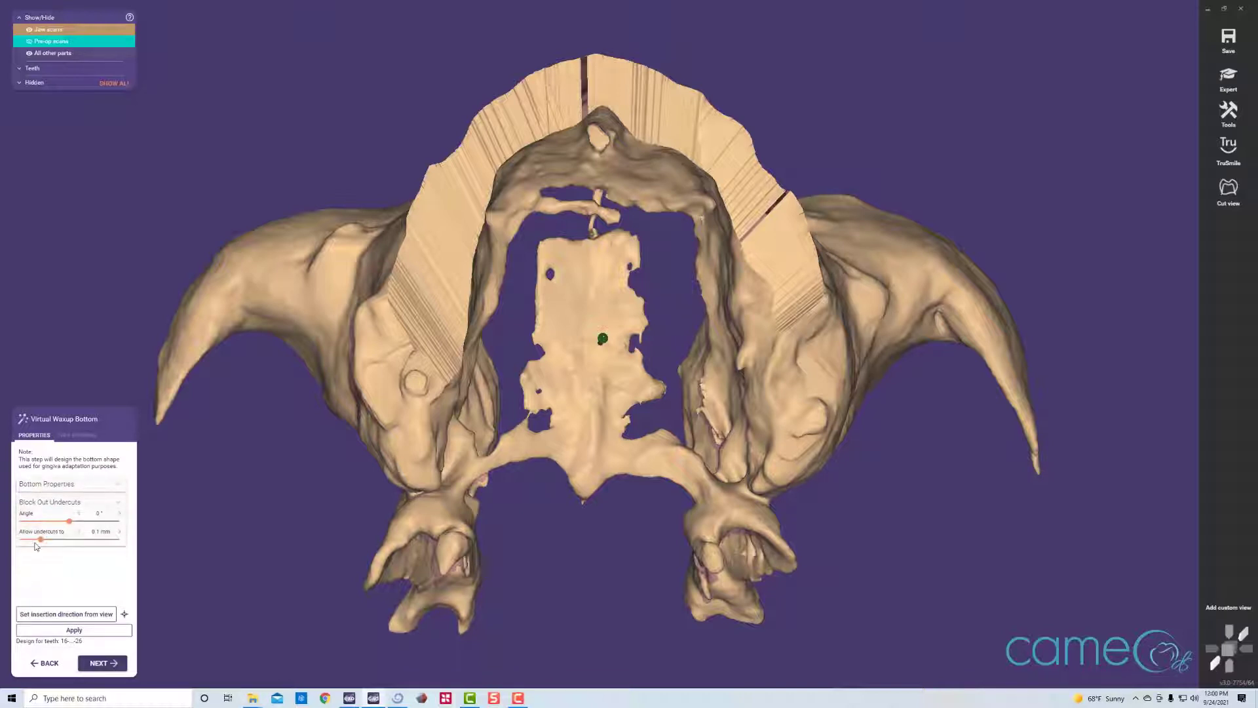
{"action": "left_click_drag", "start_coordinate": [39, 539], "coordinate": [21, 539]}
{"action": "left_click", "coordinate": [66, 629]}
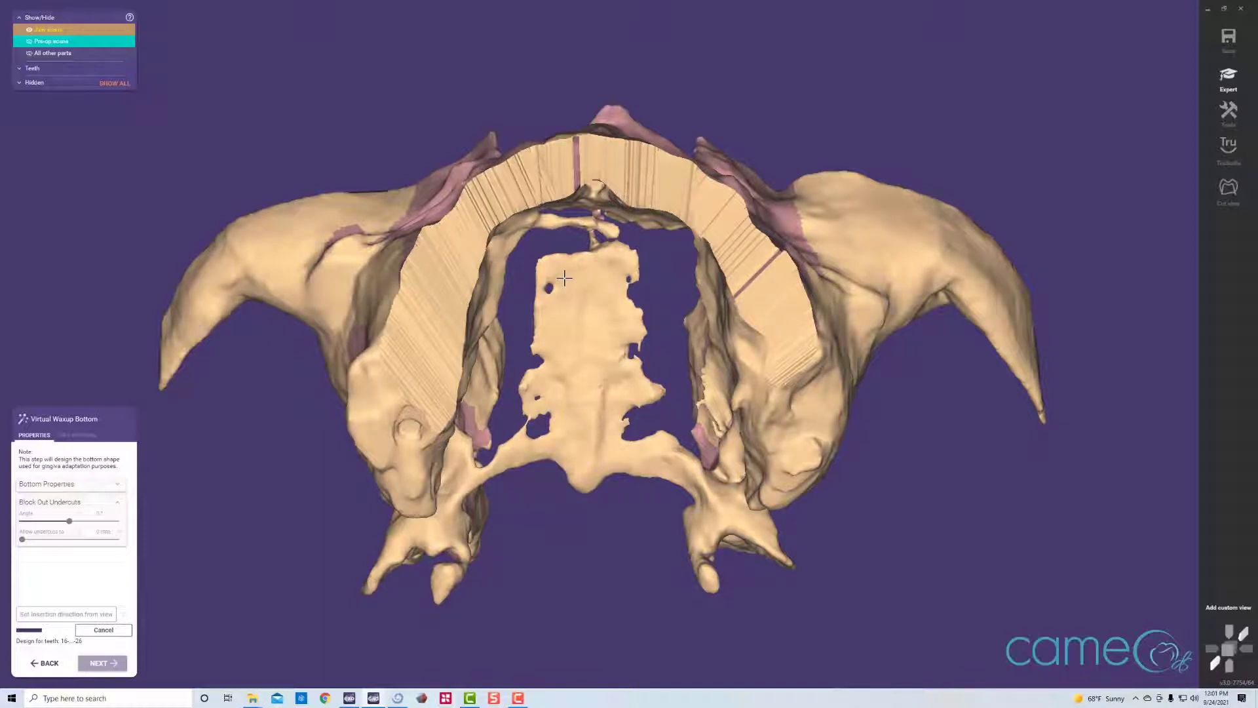
Step: Tilt the jaw to a frontal oblique view to check the generated waxup bottom
{"action": "right_click_drag", "start_coordinate": [549, 277], "coordinate": [562, 230]}
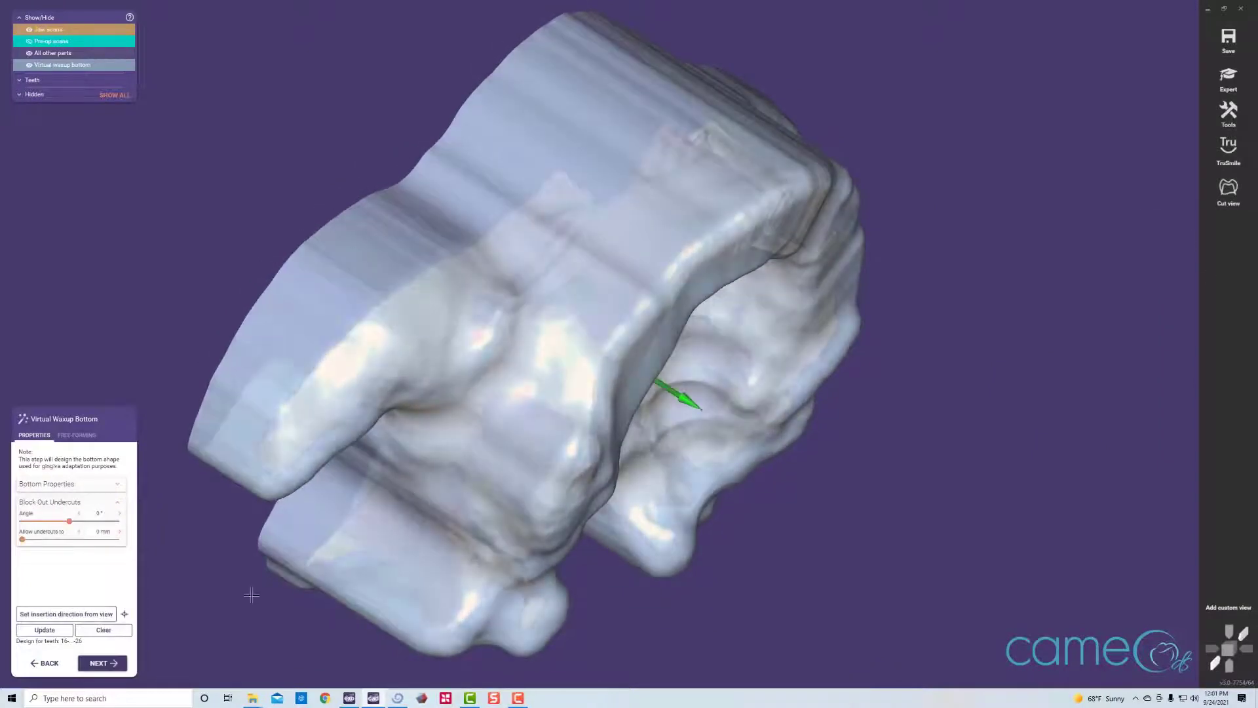
Step: Accept the waxup bottom, turn on the cut view, and mark distal contacts for teeth 16 and 26
{"action": "left_click", "coordinate": [101, 663]}
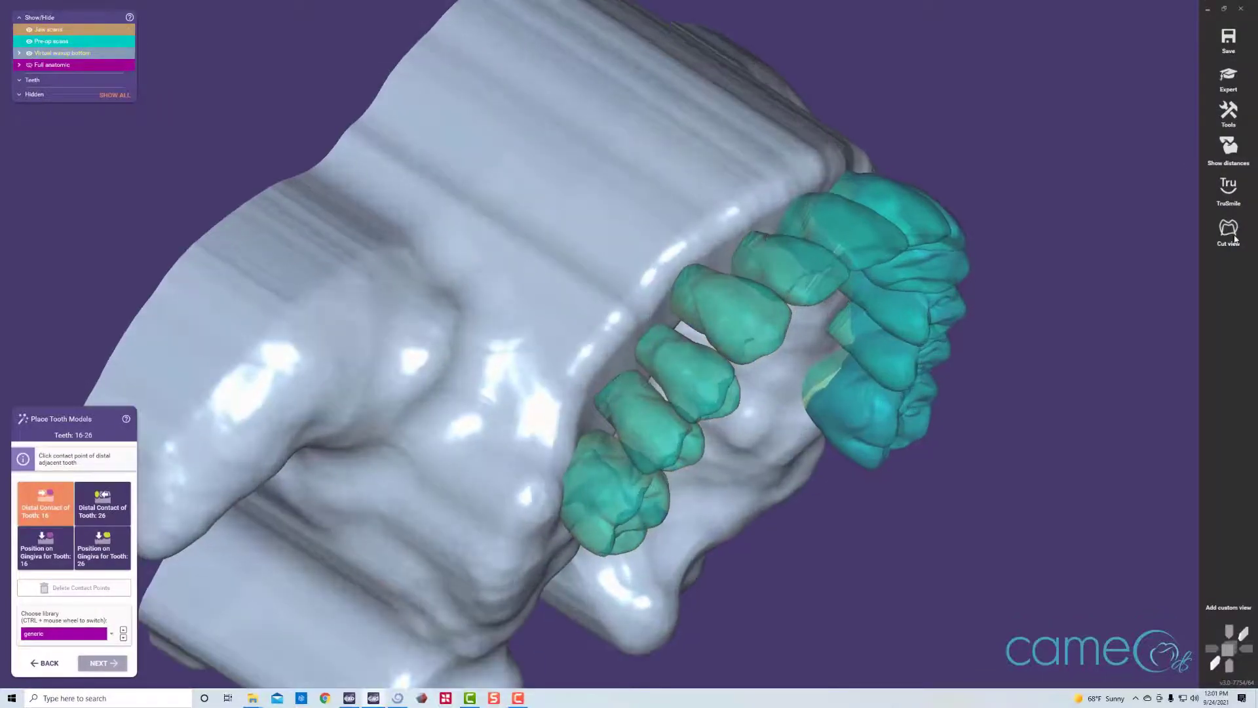
{"action": "key", "text": "ctrl+shift+c"}
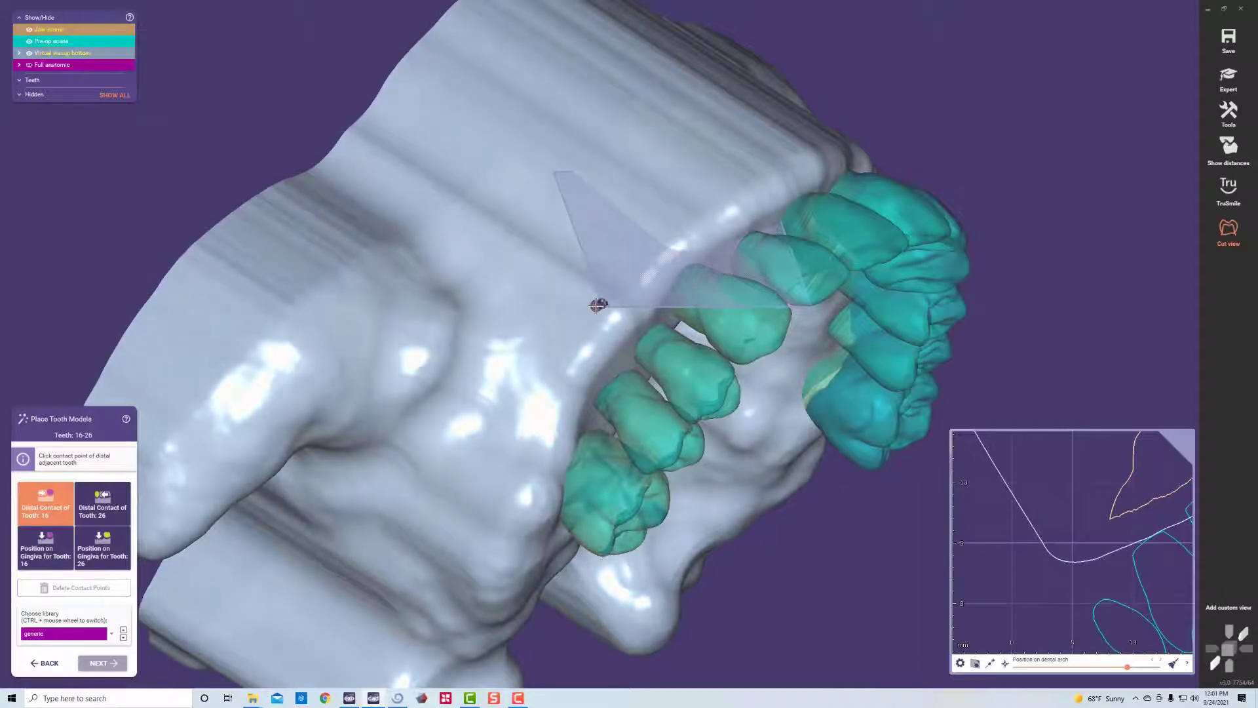
{"action": "left_click", "coordinate": [597, 305]}
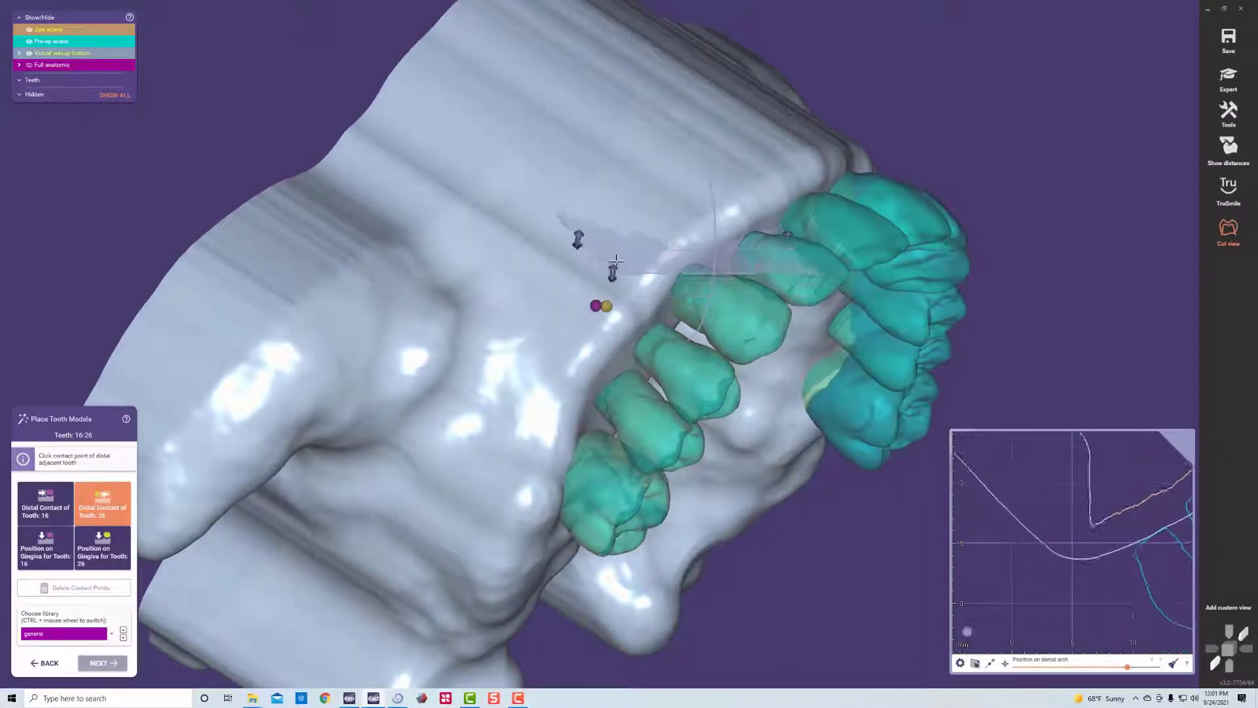
{"action": "left_click", "coordinate": [938, 334]}
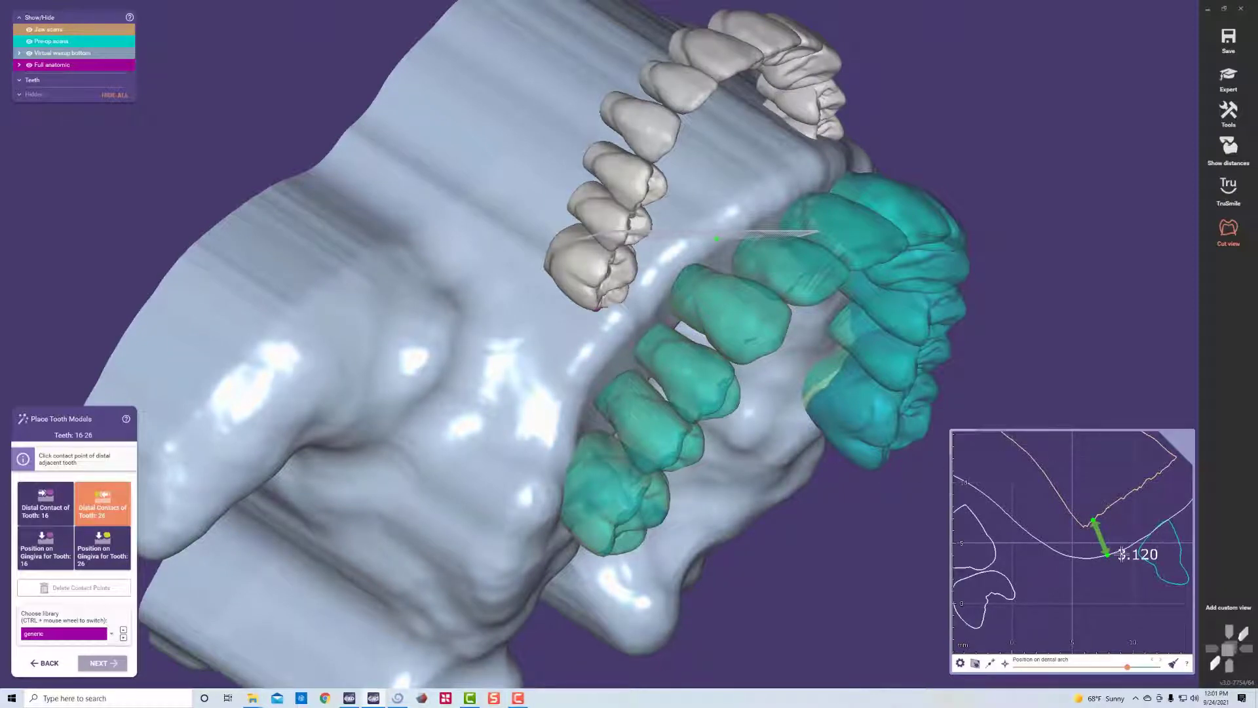
Step: Redo tooth 16's distal contact point and continue to tooth placement
{"action": "left_click", "coordinate": [799, 451]}
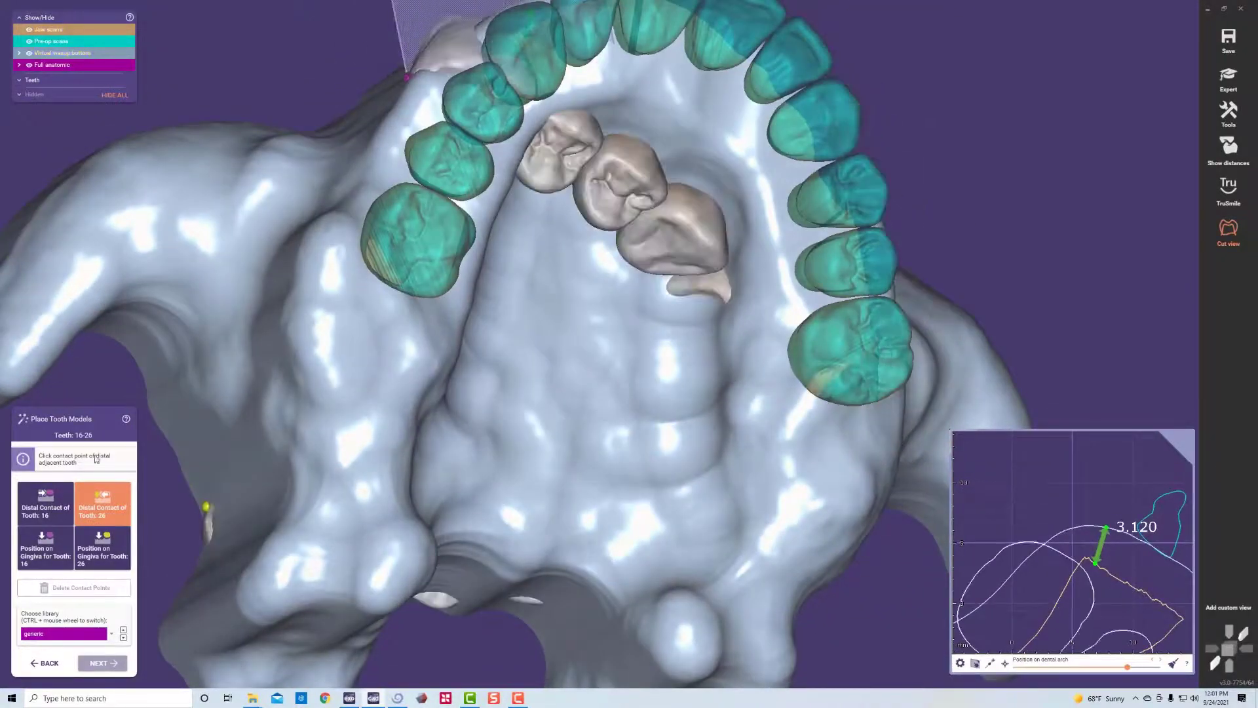
{"action": "left_click", "coordinate": [59, 508]}
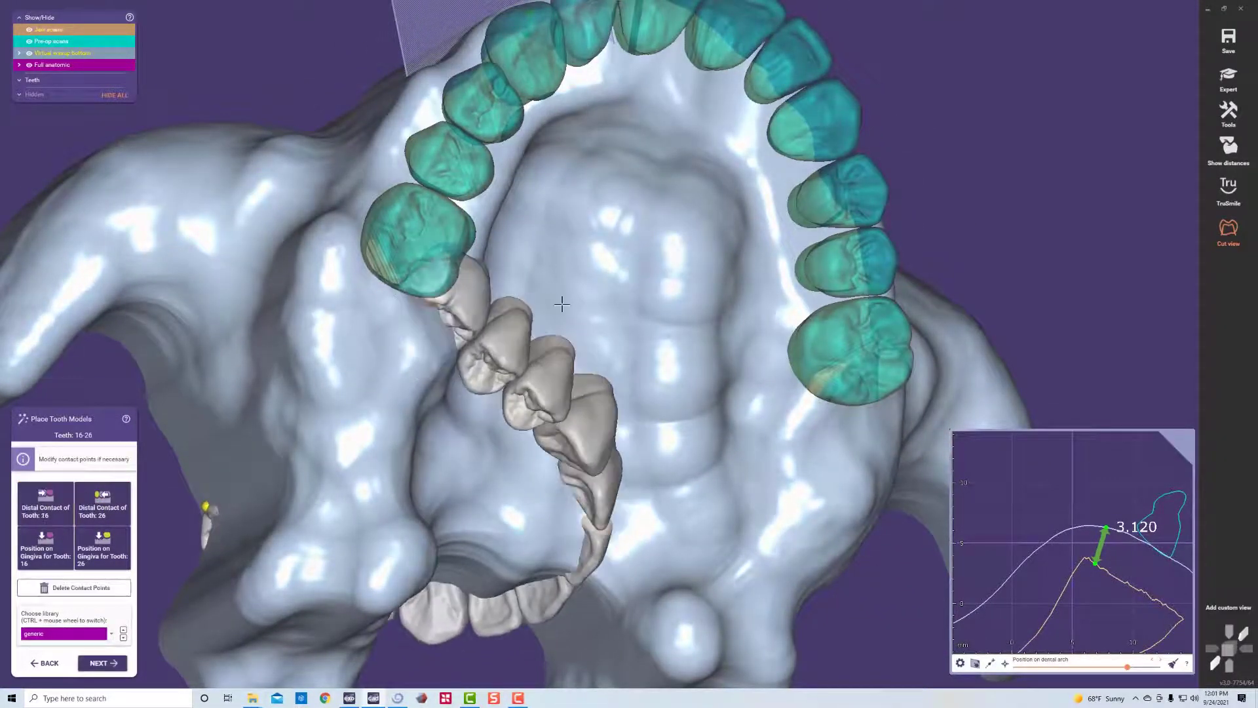
{"action": "left_click", "coordinate": [852, 407]}
{"action": "left_click", "coordinate": [68, 589]}
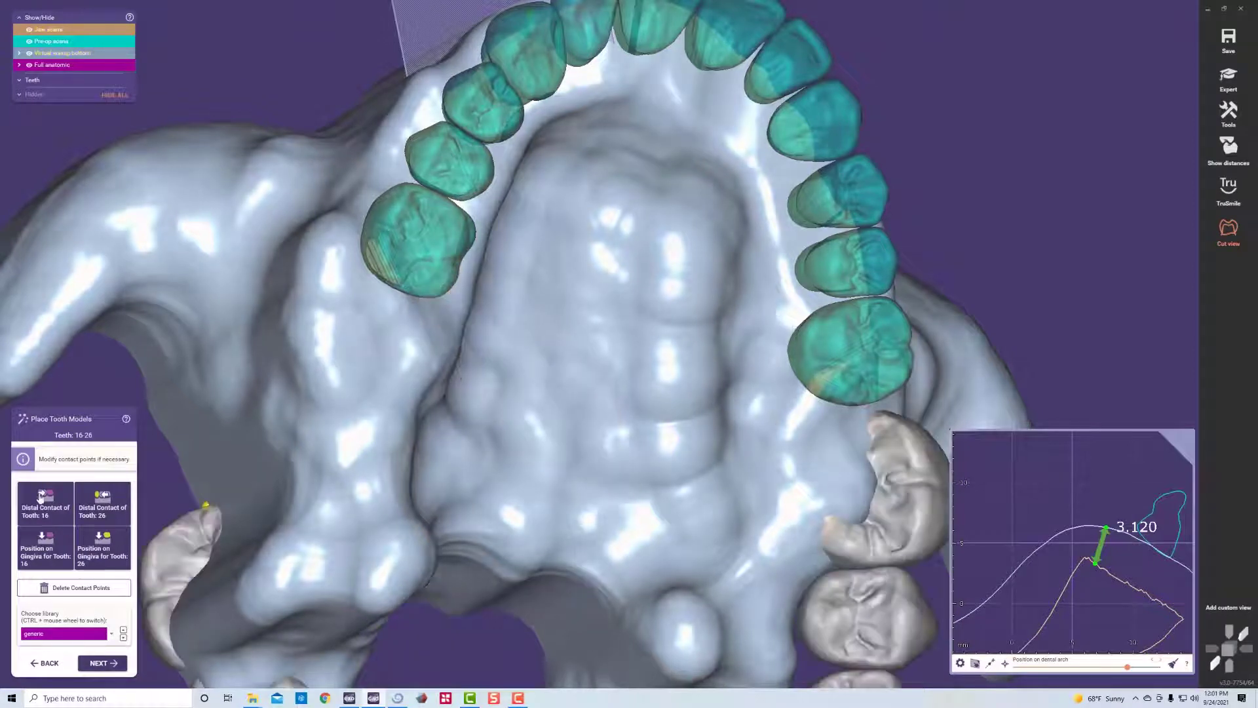
{"action": "left_click", "coordinate": [404, 296]}
{"action": "left_click", "coordinate": [836, 410]}
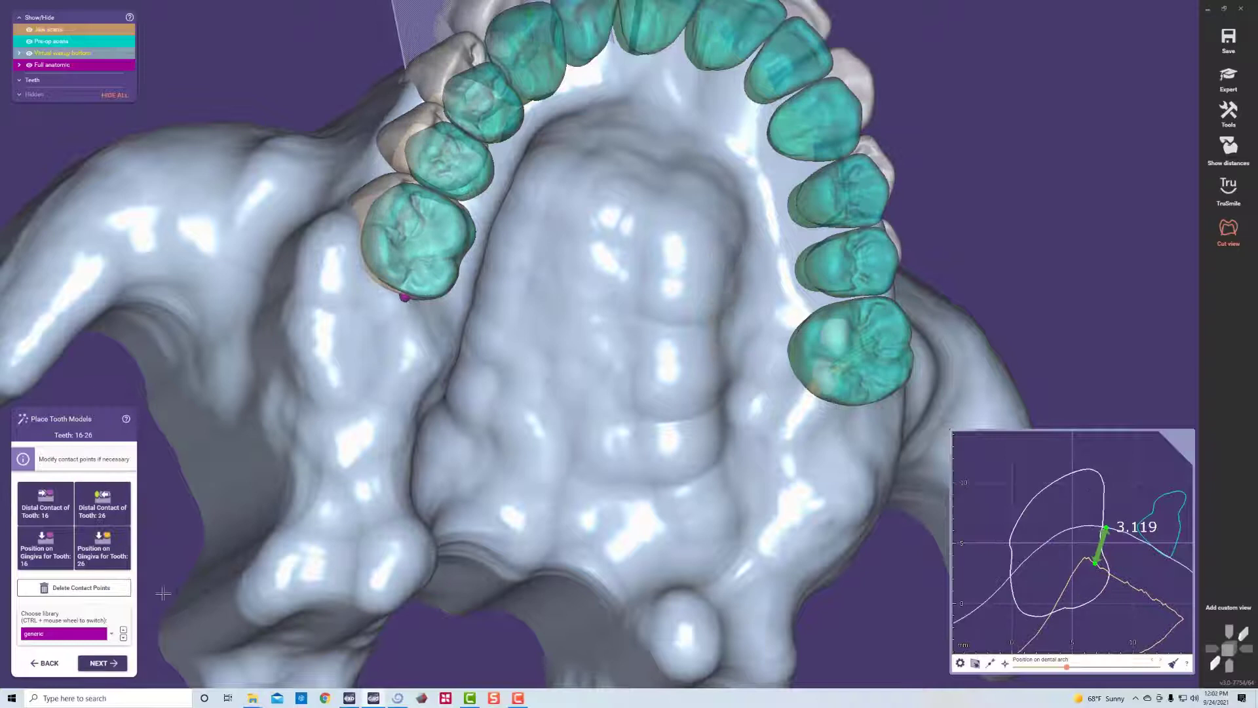
{"action": "key", "text": "Return"}
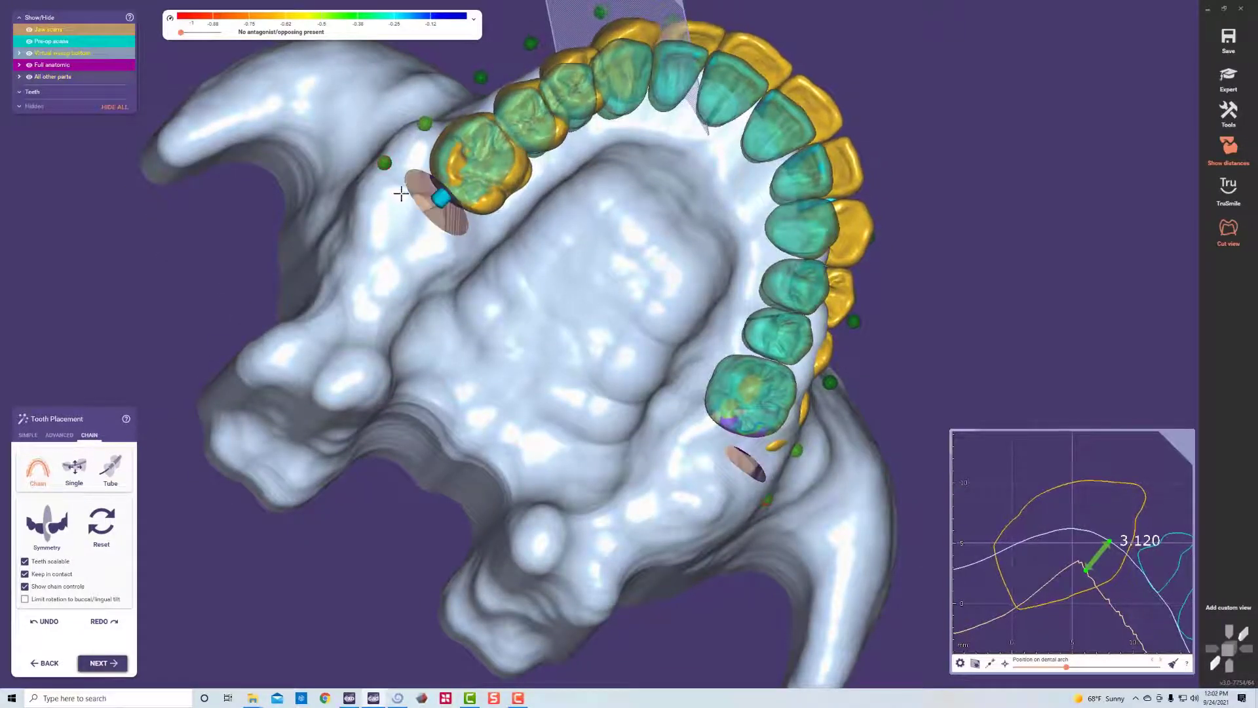
Step: Toggle the jaw scan's transparency and slide the tooth chain down-left along the jaw
{"action": "right_click_drag", "start_coordinate": [796, 534], "coordinate": [614, 465]}
{"action": "middle_click", "coordinate": [533, 407], "text": "shift"}
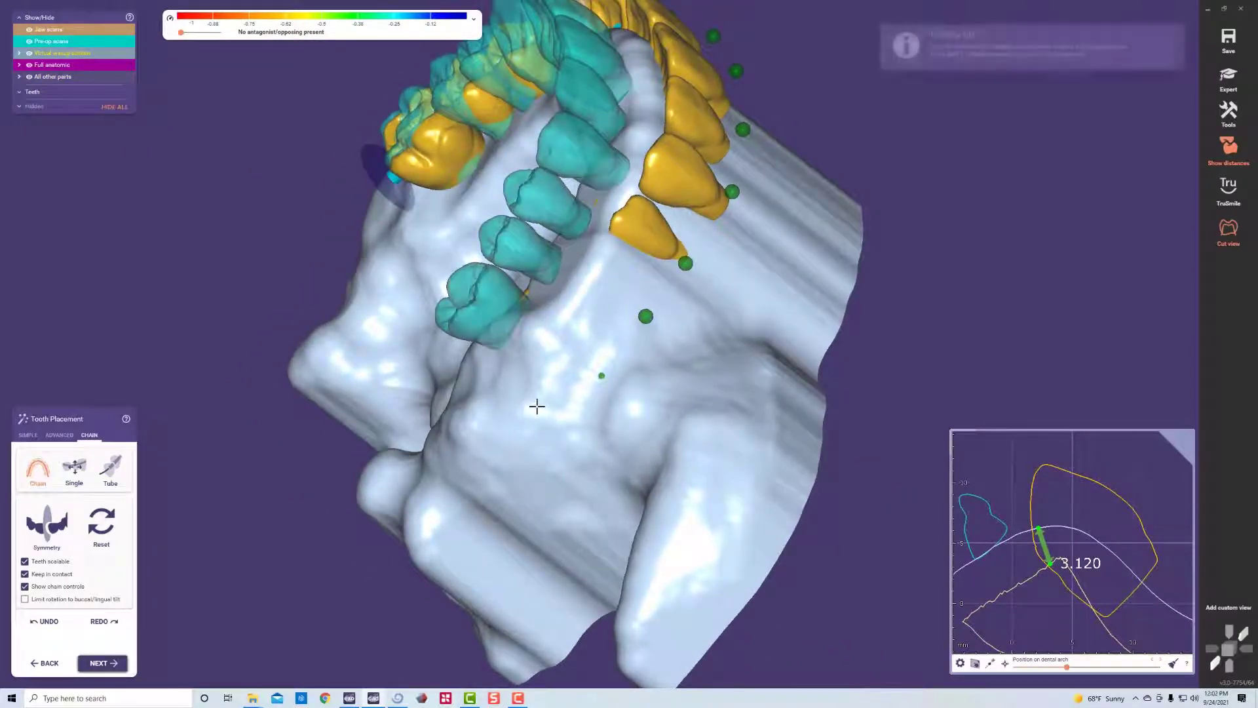
{"action": "middle_click", "coordinate": [536, 403], "text": "shift"}
{"action": "right_click_drag", "start_coordinate": [581, 401], "coordinate": [624, 226]}
{"action": "left_click_drag", "start_coordinate": [624, 226], "coordinate": [538, 365]}
{"action": "right_click_drag", "start_coordinate": [537, 366], "coordinate": [488, 367]}
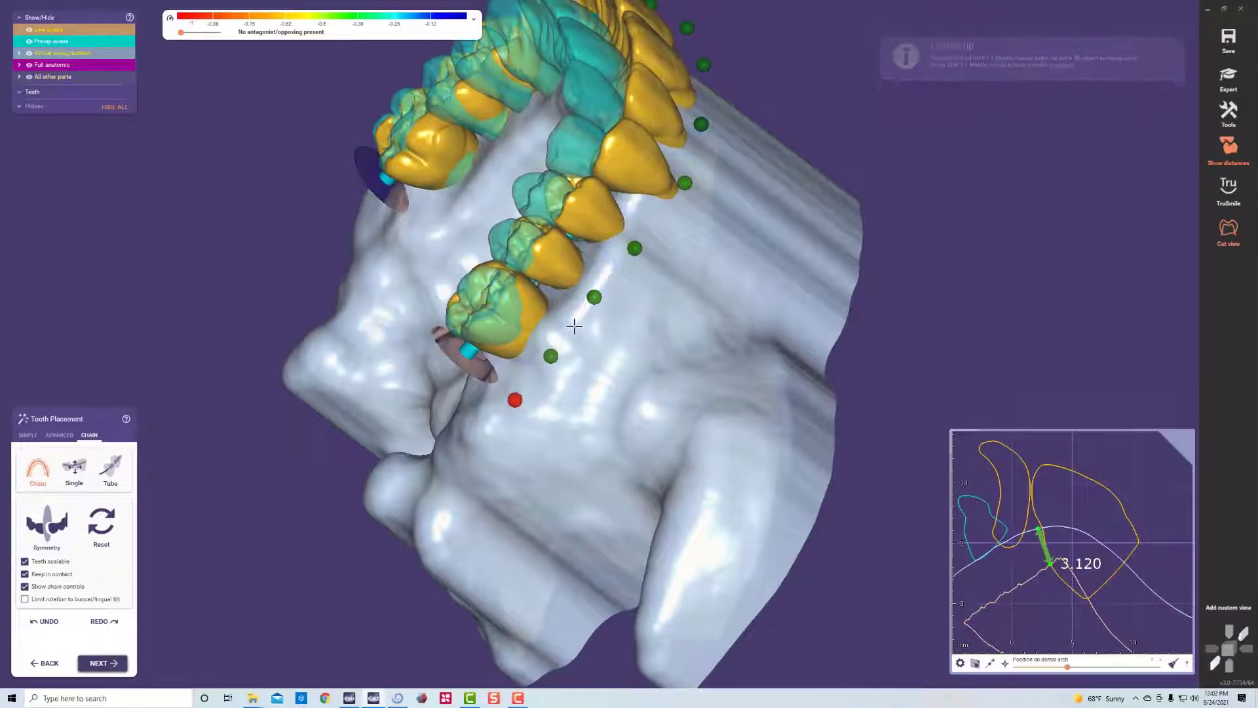
{"action": "right_click_drag", "start_coordinate": [576, 326], "coordinate": [600, 244]}
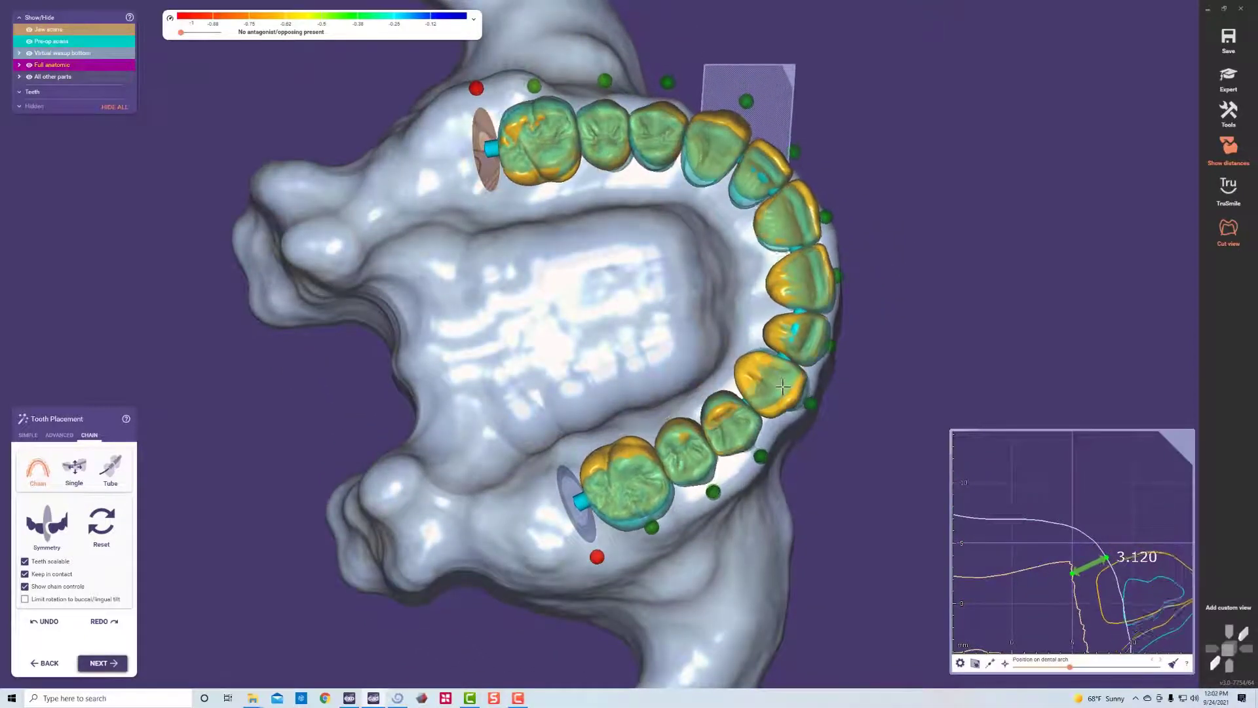
Step: Push the right-side teeth slightly outward, checking them in the cross-section
{"action": "left_click", "coordinate": [765, 403]}
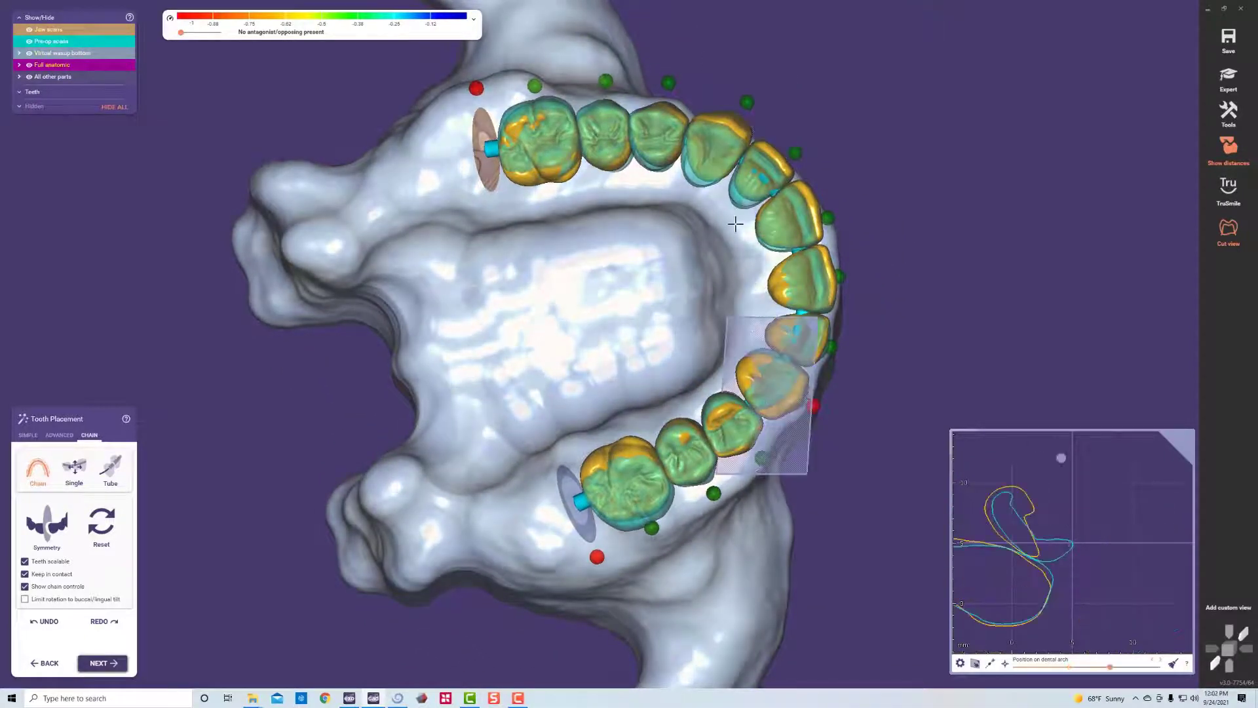
{"action": "left_click_drag", "start_coordinate": [689, 143], "coordinate": [693, 143]}
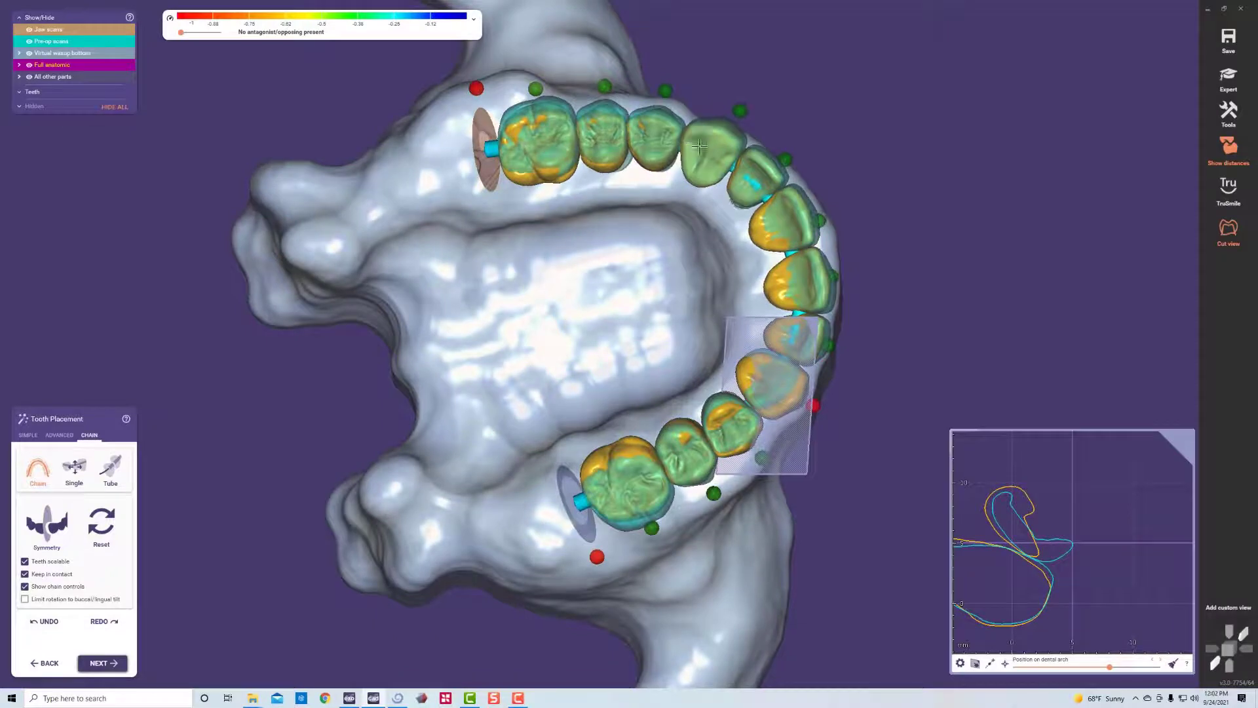
{"action": "left_click", "coordinate": [704, 149]}
{"action": "right_click_drag", "start_coordinate": [708, 157], "coordinate": [441, 239]}
Step: In Simple mode, shift the first molar to reduce its overlap and hide the cut view
{"action": "left_click", "coordinate": [27, 435]}
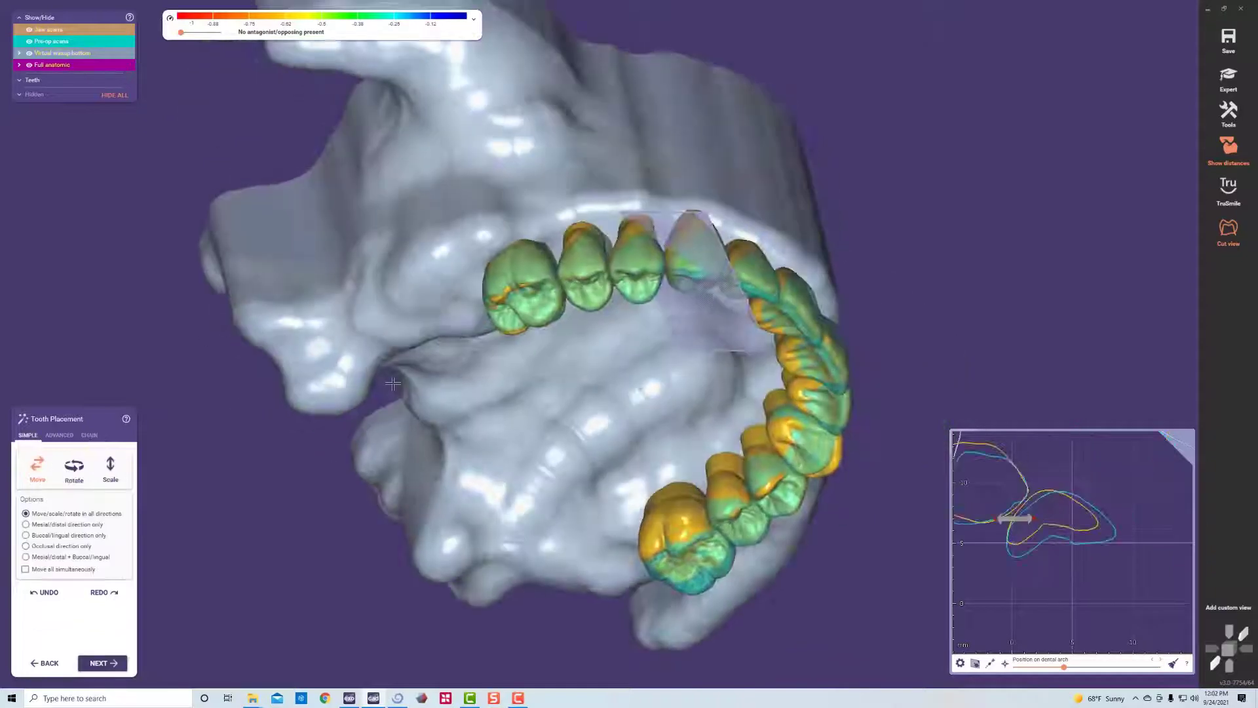
{"action": "right_click_drag", "start_coordinate": [519, 226], "coordinate": [517, 175]}
{"action": "left_click_drag", "start_coordinate": [518, 169], "coordinate": [519, 166]}
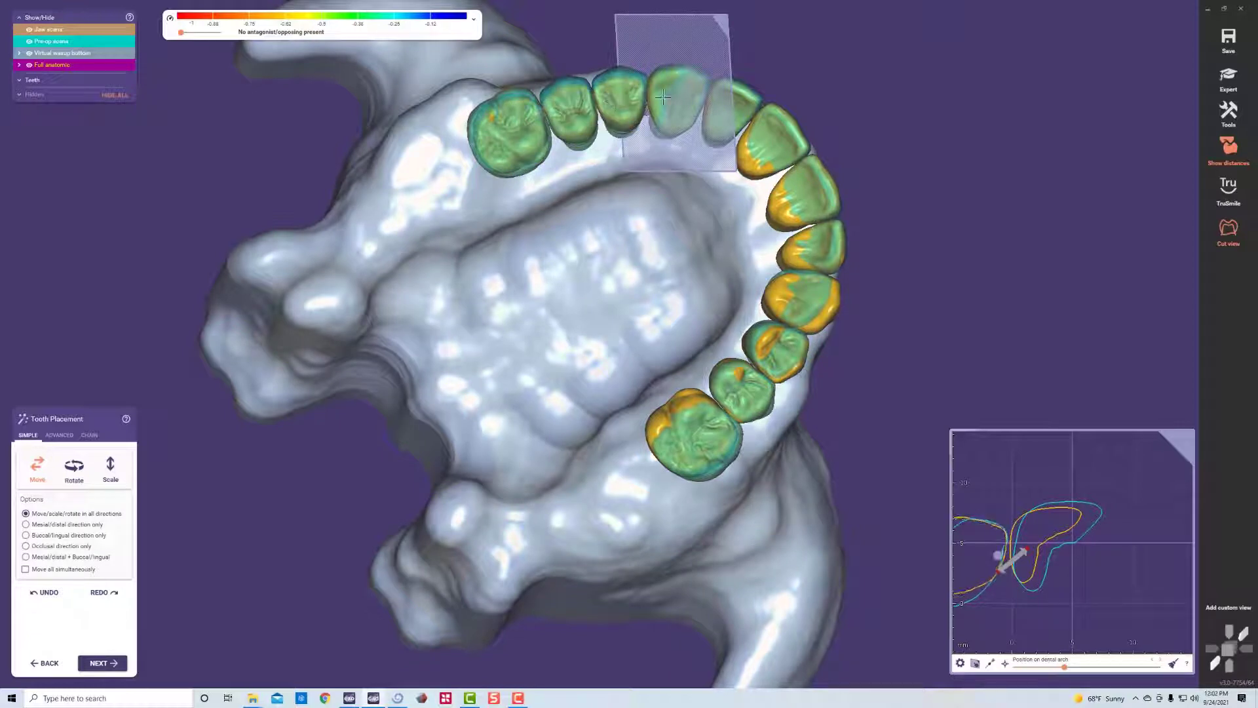
{"action": "left_click", "coordinate": [1227, 231]}
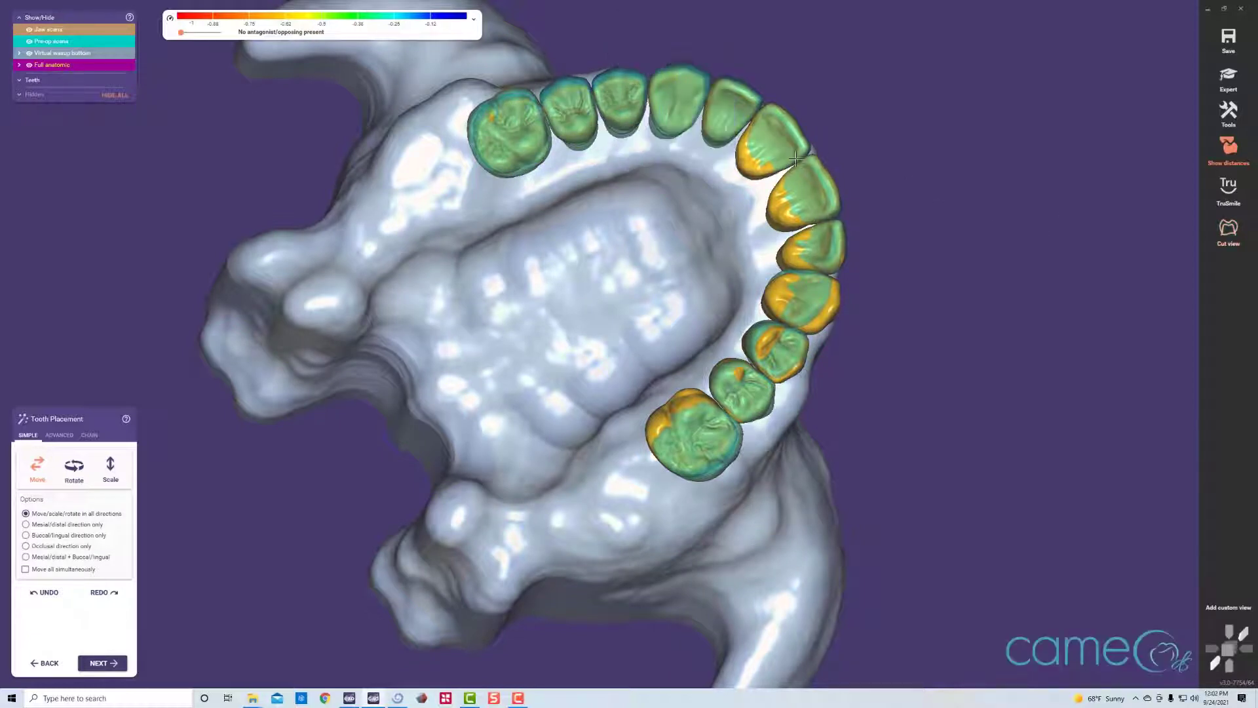
Step: Nudge a front tooth slightly left and down, checking the arch from side views
{"action": "right_click_drag", "start_coordinate": [1067, 215], "coordinate": [557, 351]}
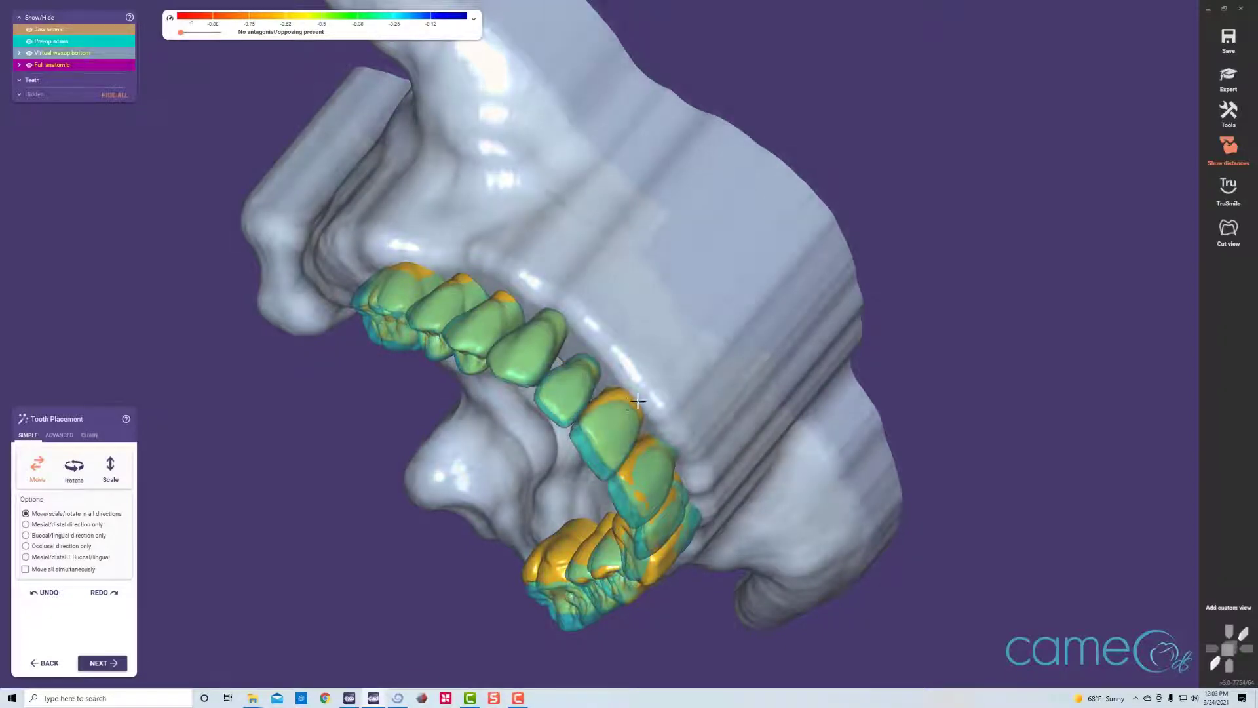
{"action": "right_click_drag", "start_coordinate": [620, 414], "coordinate": [464, 291]}
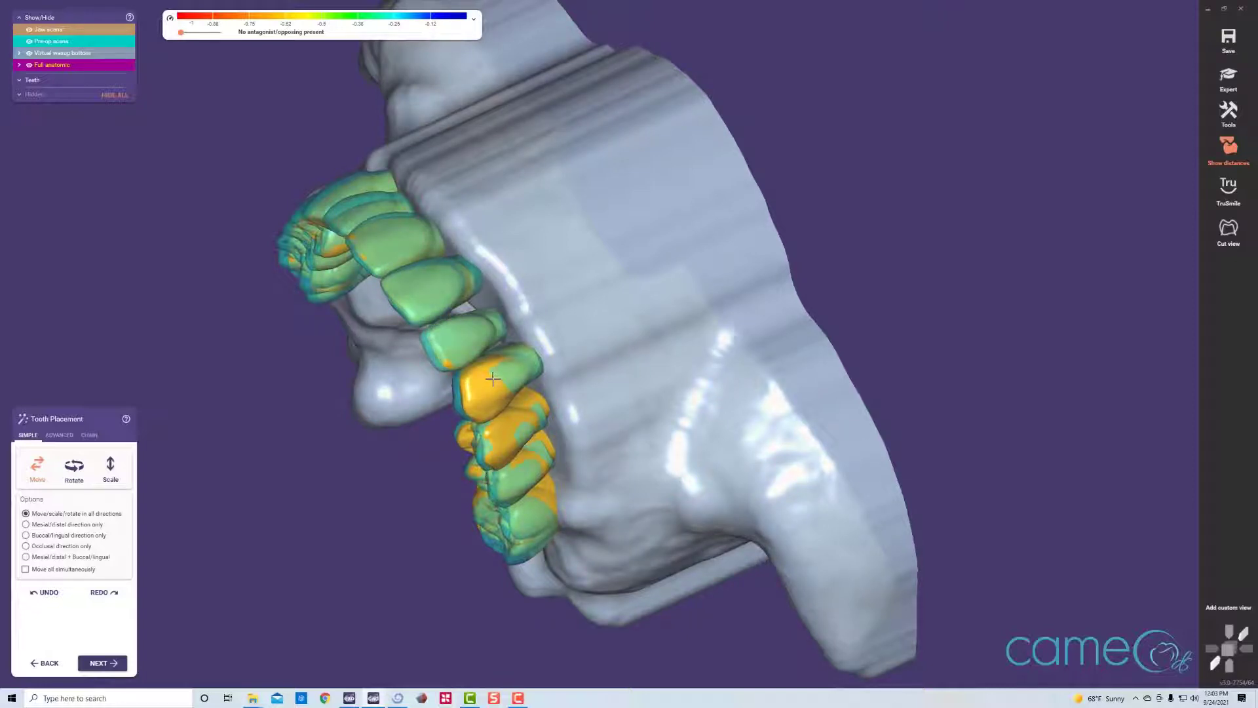
{"action": "right_click_drag", "start_coordinate": [478, 405], "coordinate": [593, 315]}
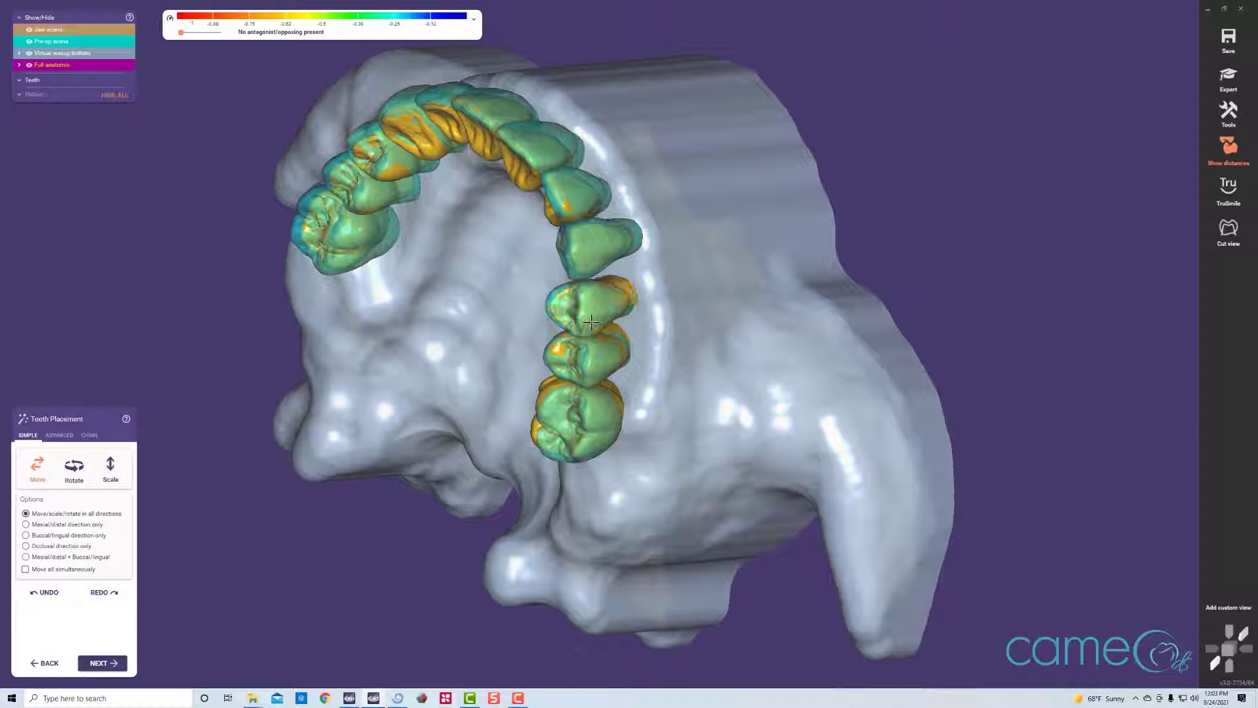
{"action": "left_click_drag", "start_coordinate": [625, 295], "coordinate": [611, 300]}
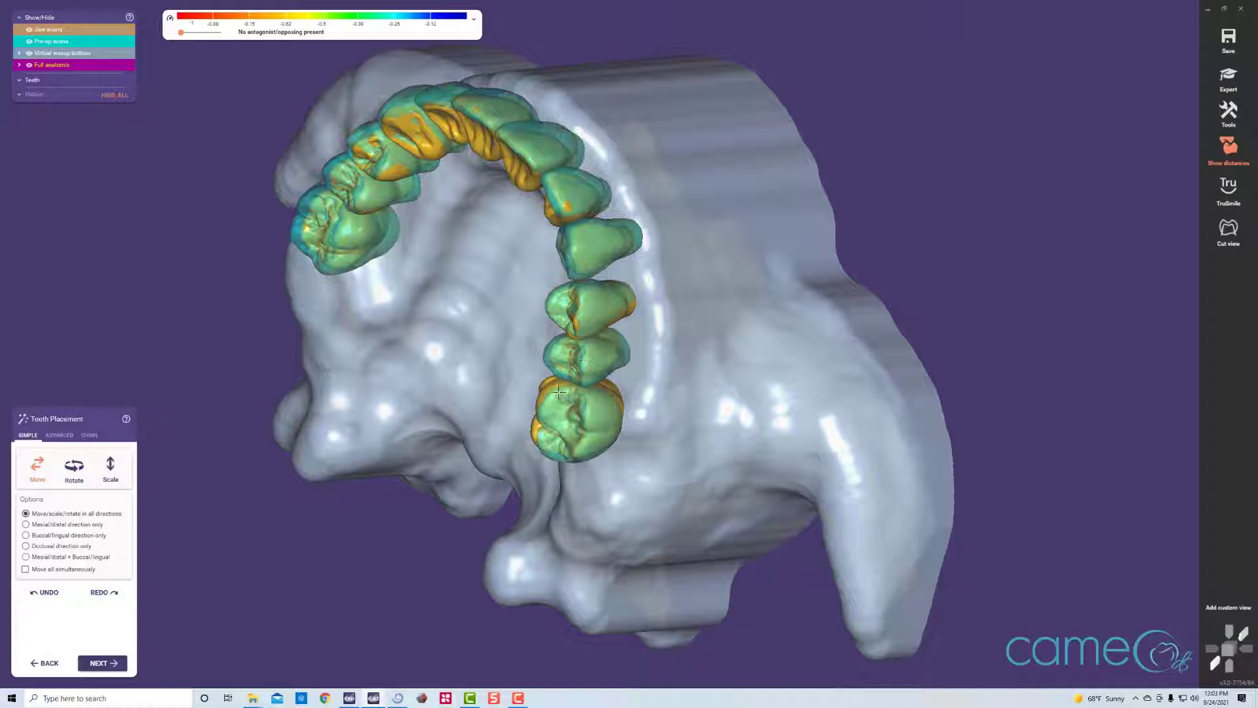
{"action": "right_click_drag", "start_coordinate": [561, 396], "coordinate": [478, 131]}
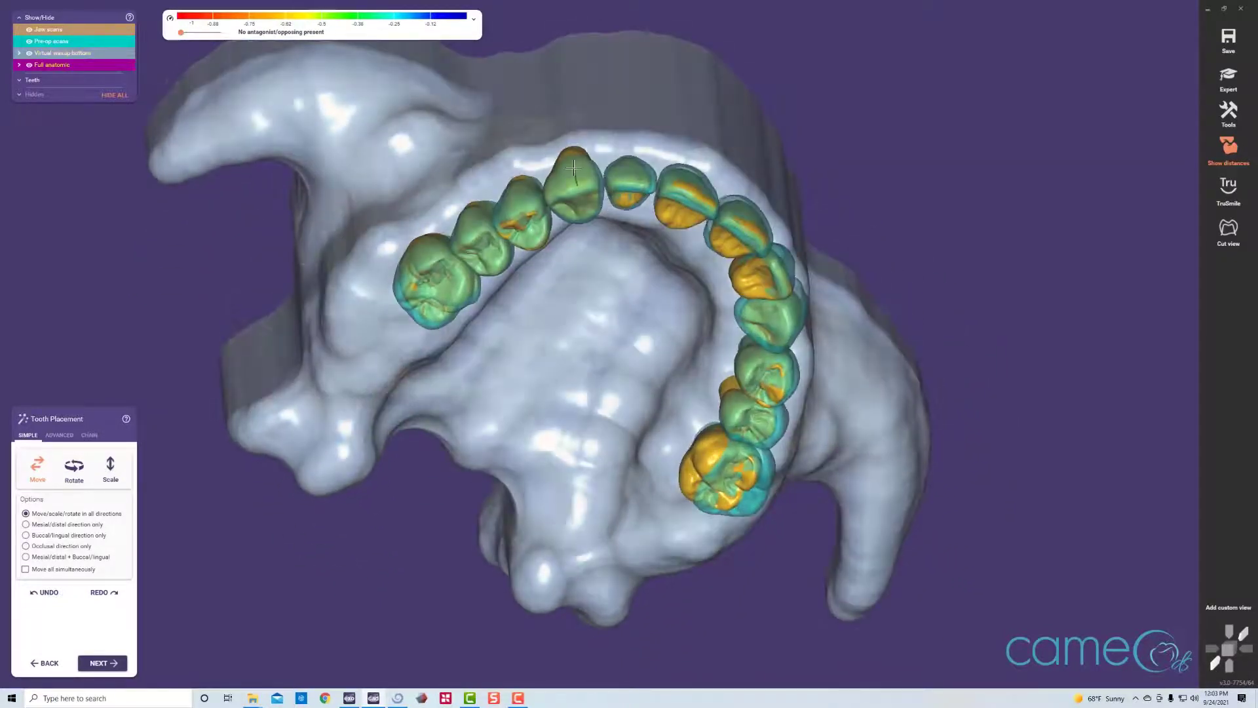
Step: Nudge the last right molar with the Move tool to reduce its overlap
{"action": "right_click_drag", "start_coordinate": [573, 168], "coordinate": [631, 120]}
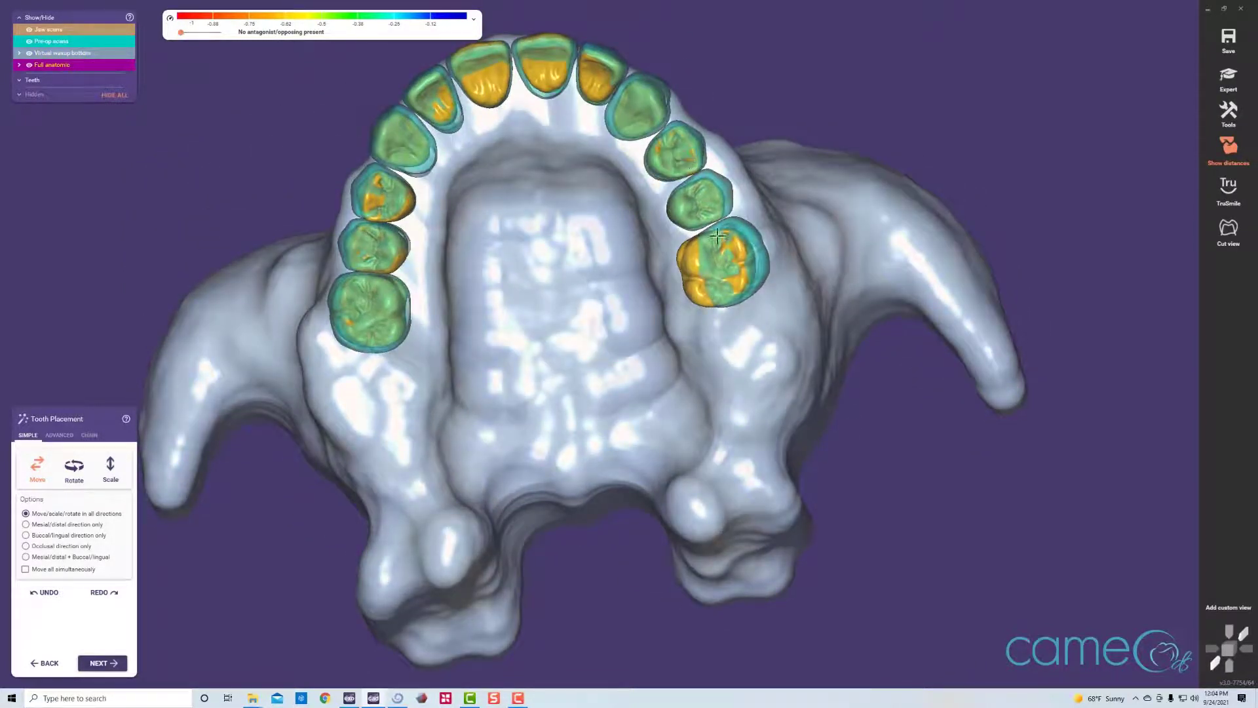
{"action": "left_click_drag", "start_coordinate": [727, 241], "coordinate": [735, 259]}
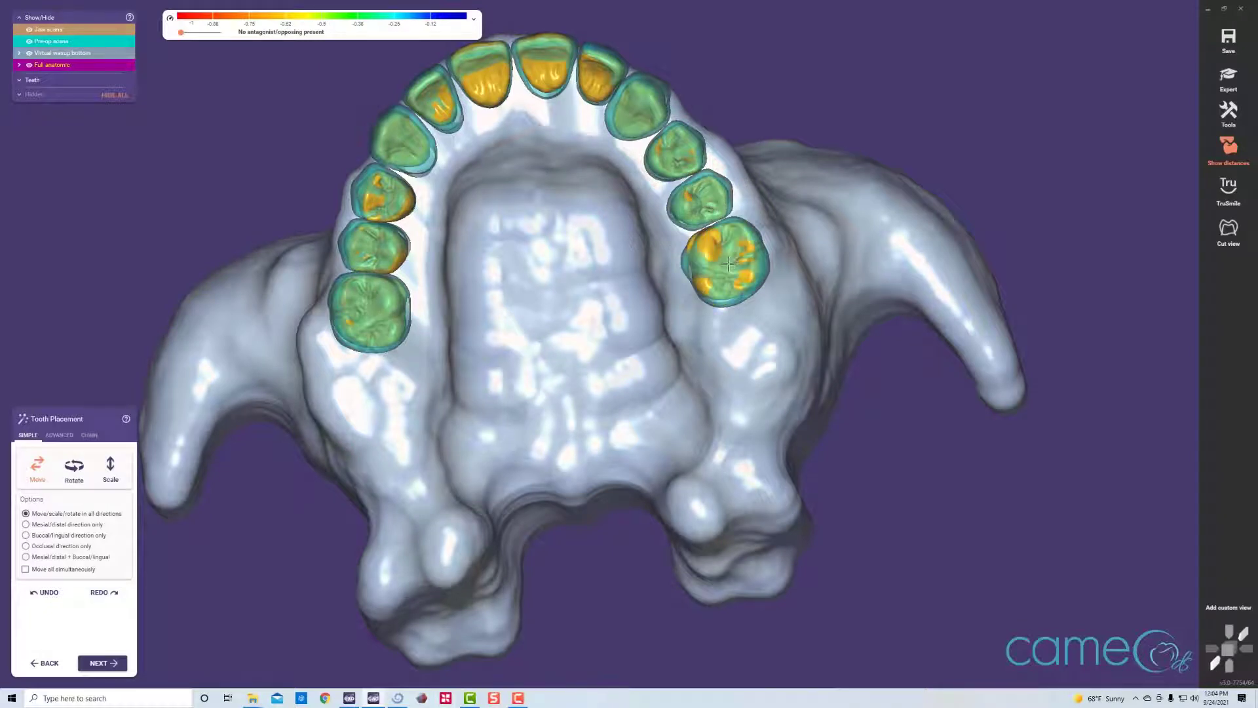
{"action": "right_click_drag", "start_coordinate": [772, 249], "coordinate": [760, 223]}
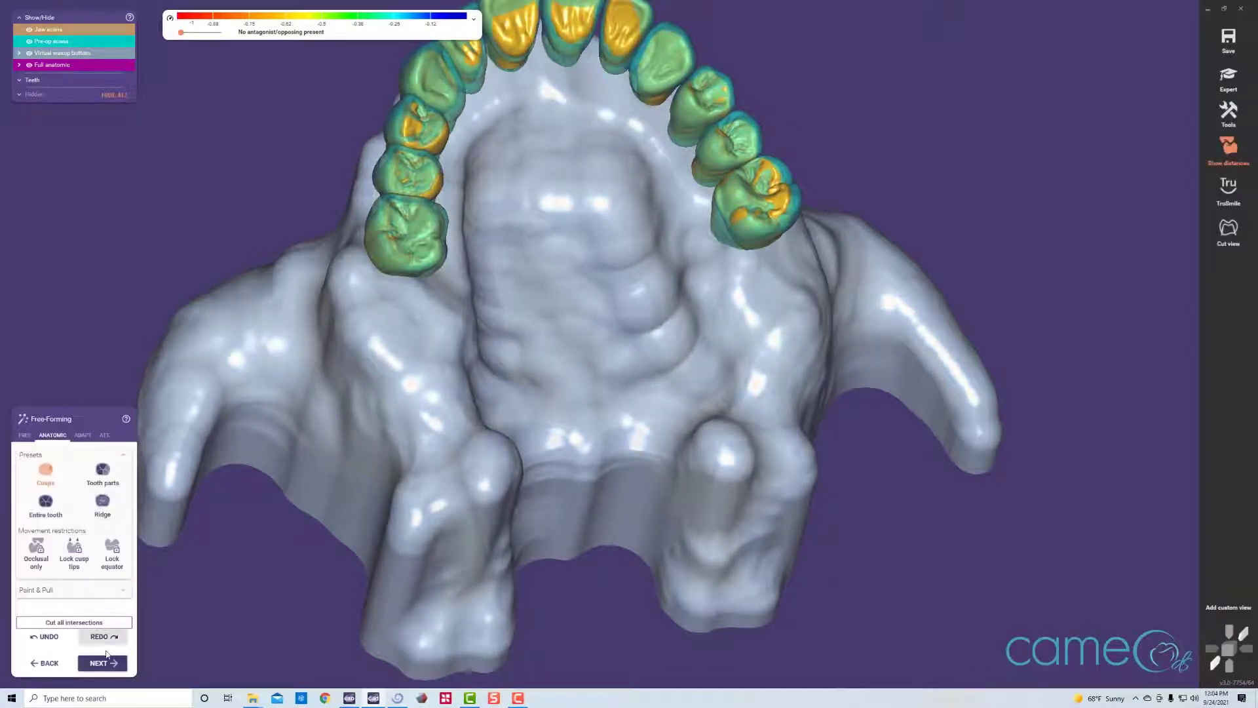
Step: Run Adapt model teeth to fit the upper teeth onto the pre-op waxup scan
{"action": "left_click", "coordinate": [102, 663]}
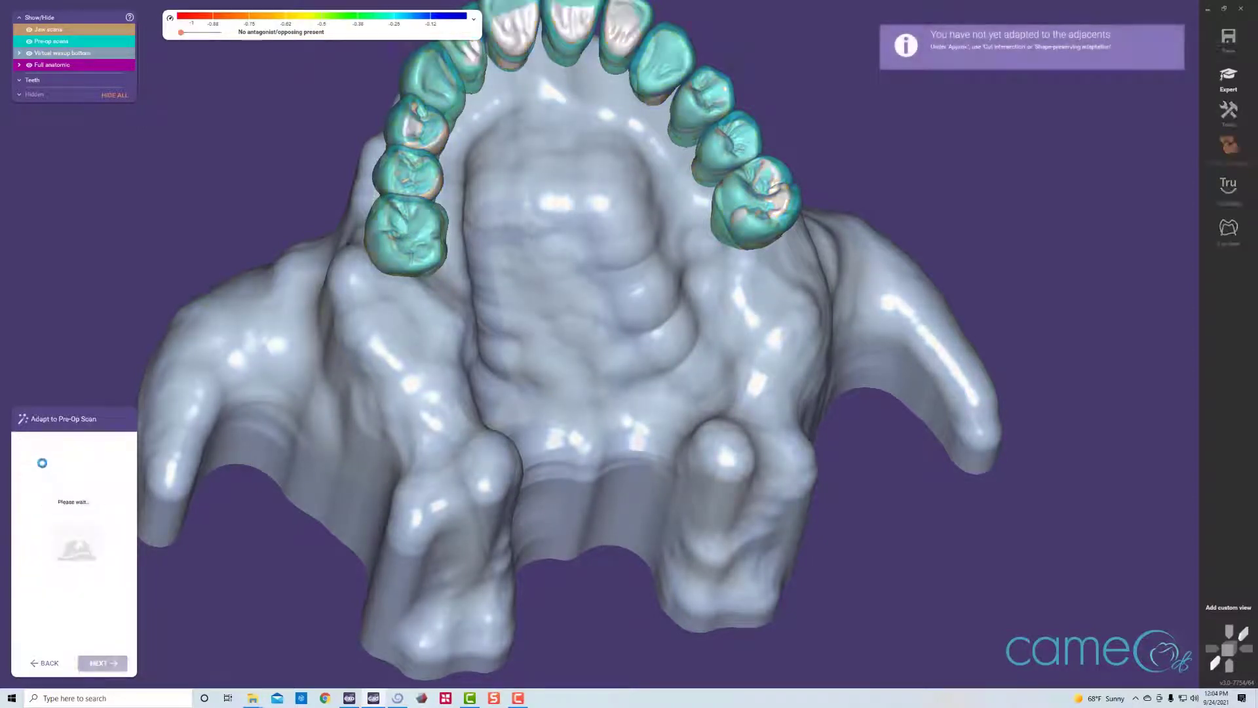
{"action": "left_click", "coordinate": [72, 475]}
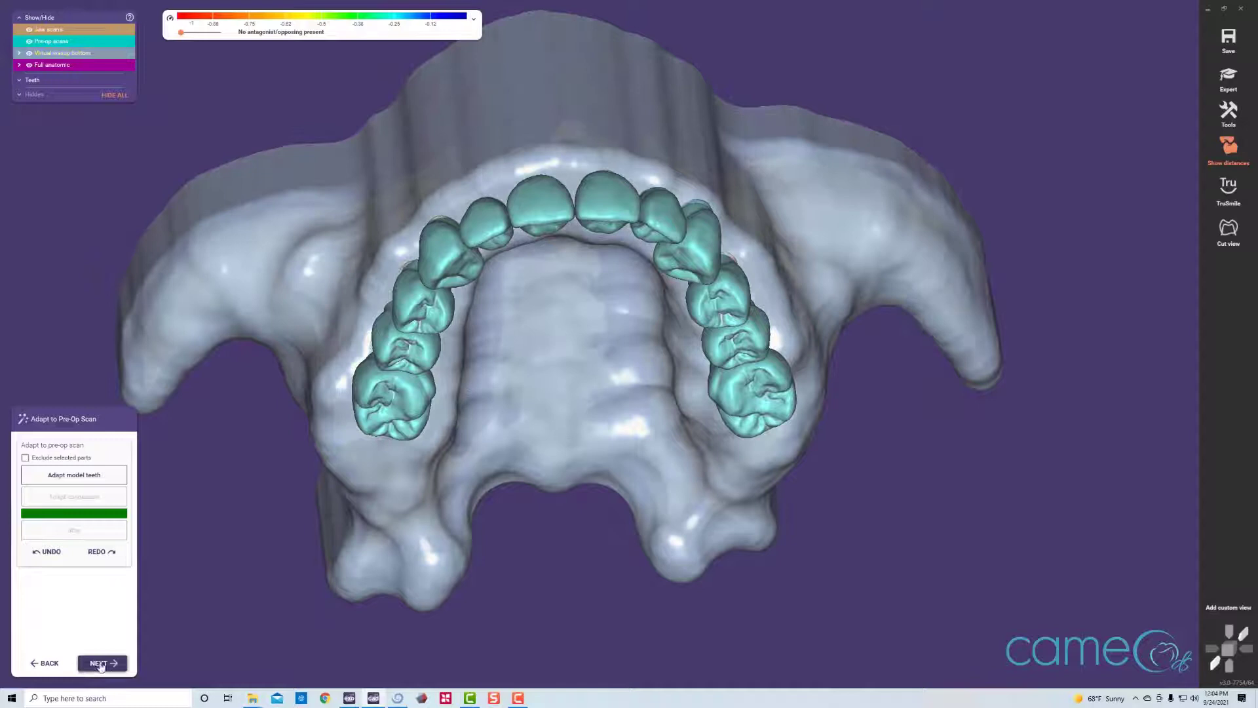
Step: Enter Free-Forming and orbit and zoom around the arch to inspect the teeth
{"action": "left_click", "coordinate": [100, 663]}
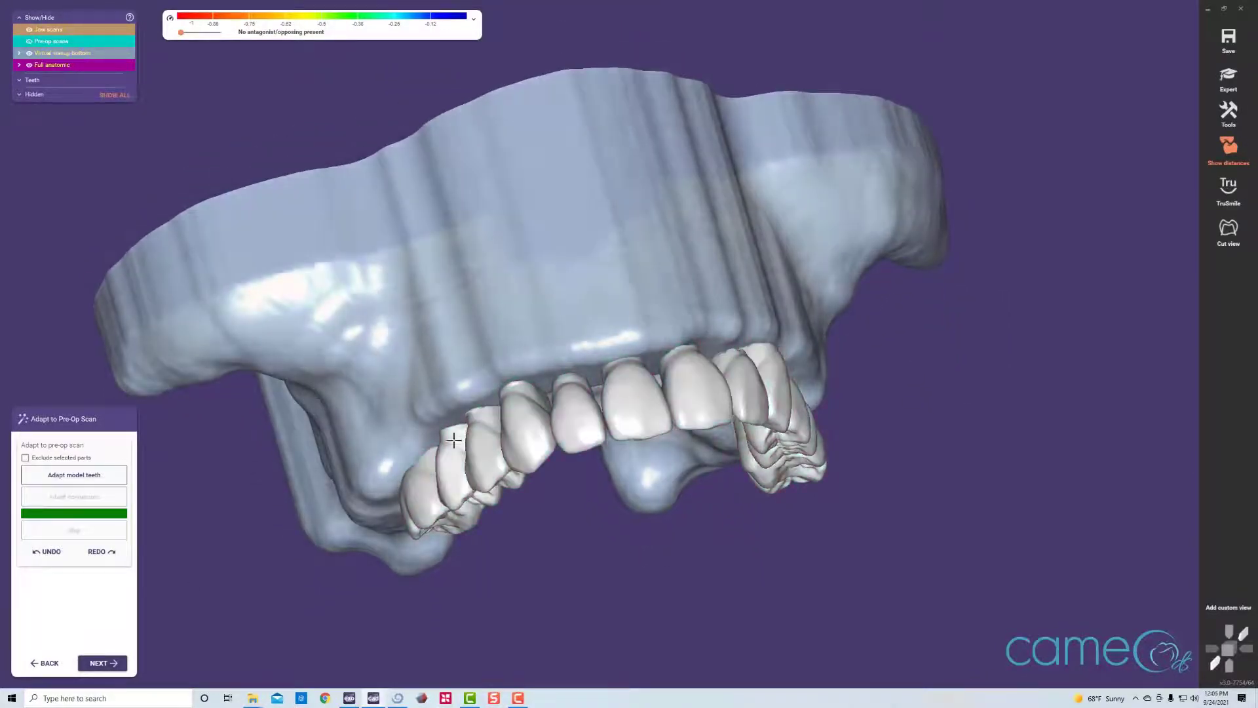
{"action": "scroll", "coordinate": [660, 594], "scroll_direction": "up", "scroll_amount": 5}
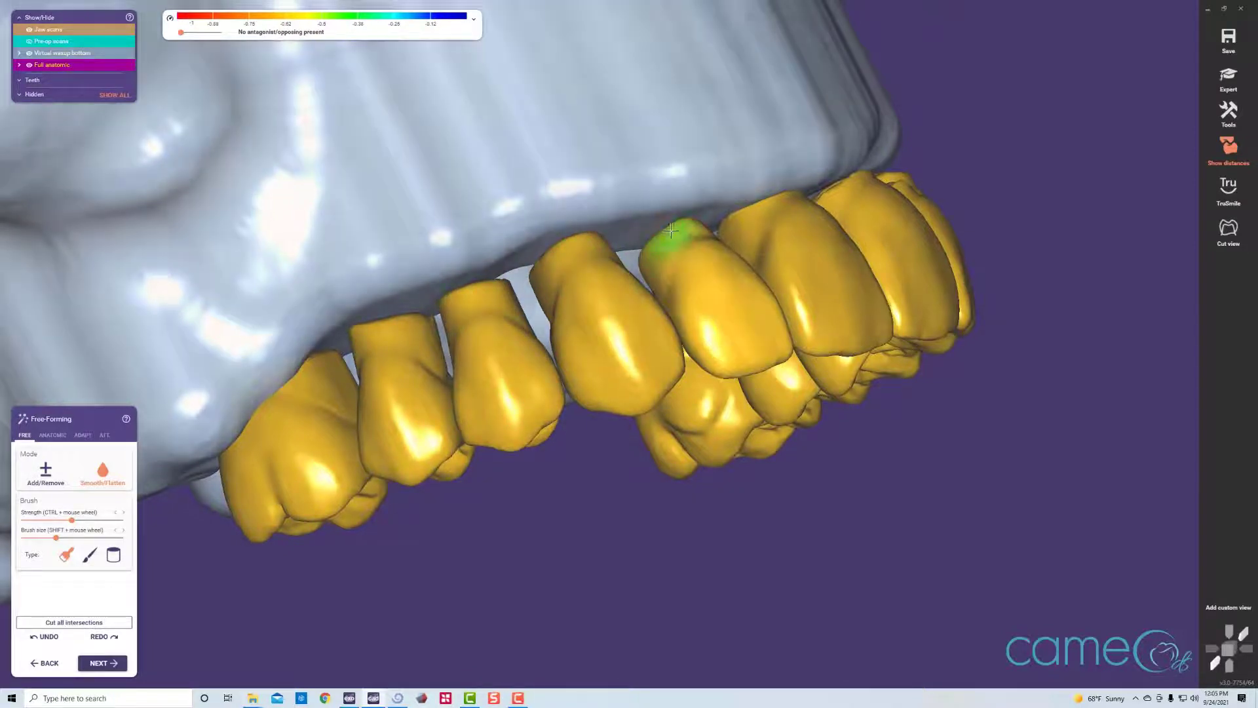
{"action": "right_click_drag", "start_coordinate": [670, 229], "coordinate": [611, 261]}
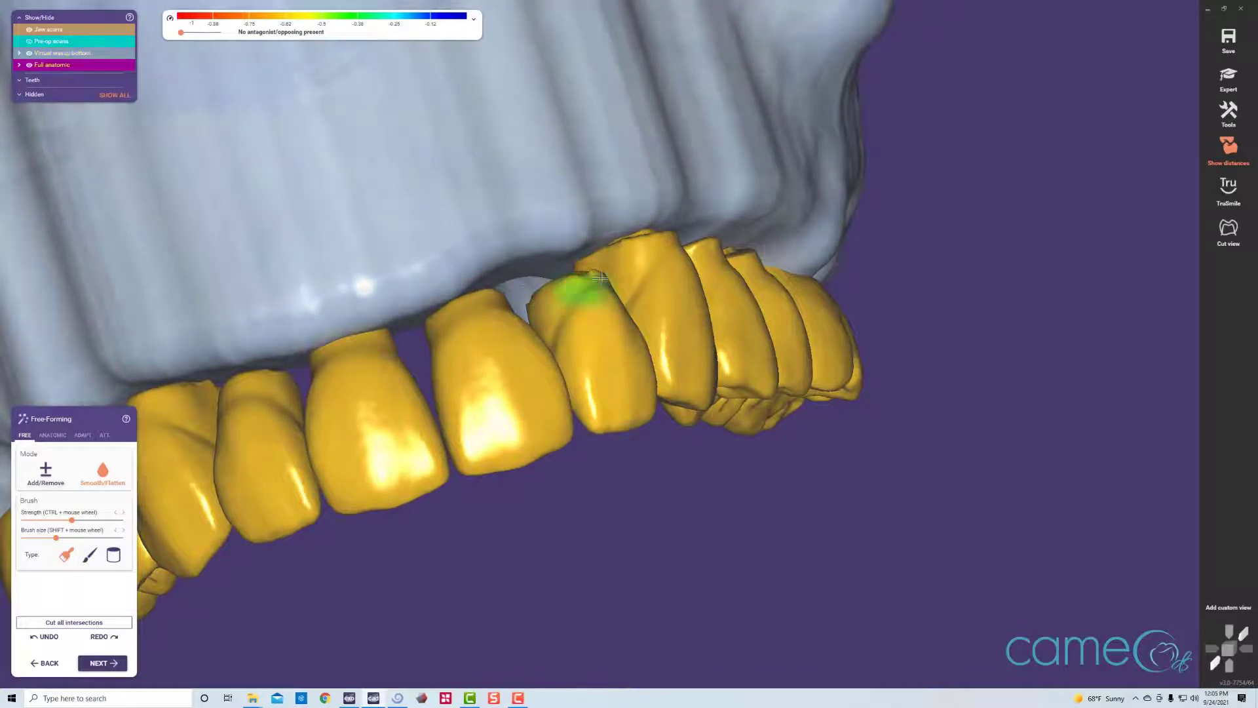
{"action": "right_click_drag", "start_coordinate": [659, 241], "coordinate": [511, 268]}
{"action": "scroll", "coordinate": [547, 160], "scroll_direction": "down", "scroll_amount": 8}
{"action": "scroll", "coordinate": [466, 277], "scroll_direction": "up", "scroll_amount": 1}
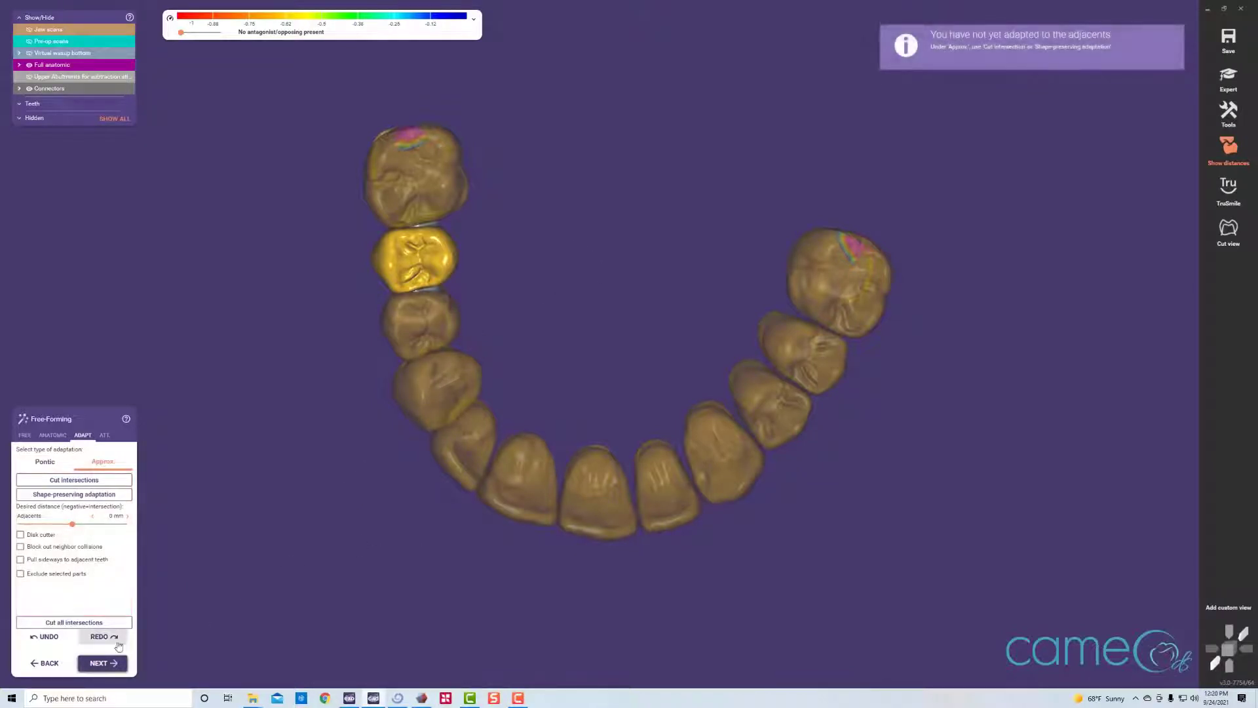
Step: Create a gingiva base and draw a closed margin line around teeth 16–26
{"action": "left_click", "coordinate": [103, 663]}
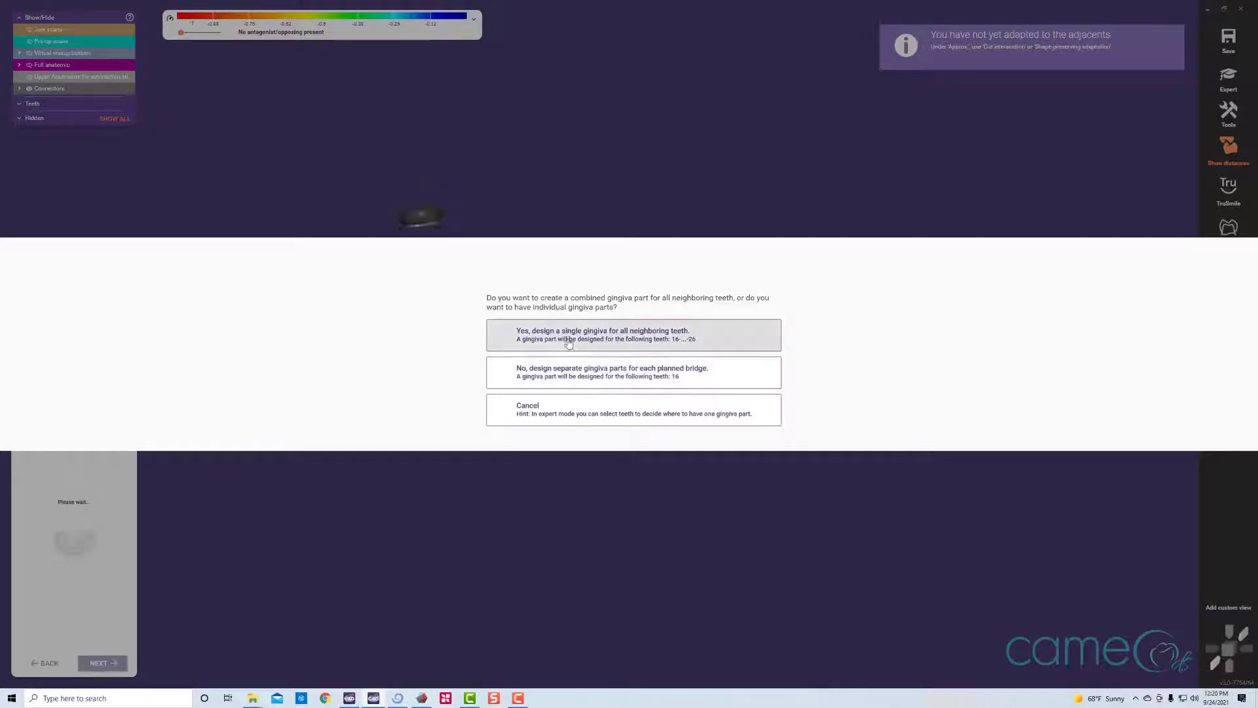
{"action": "left_click", "coordinate": [567, 337]}
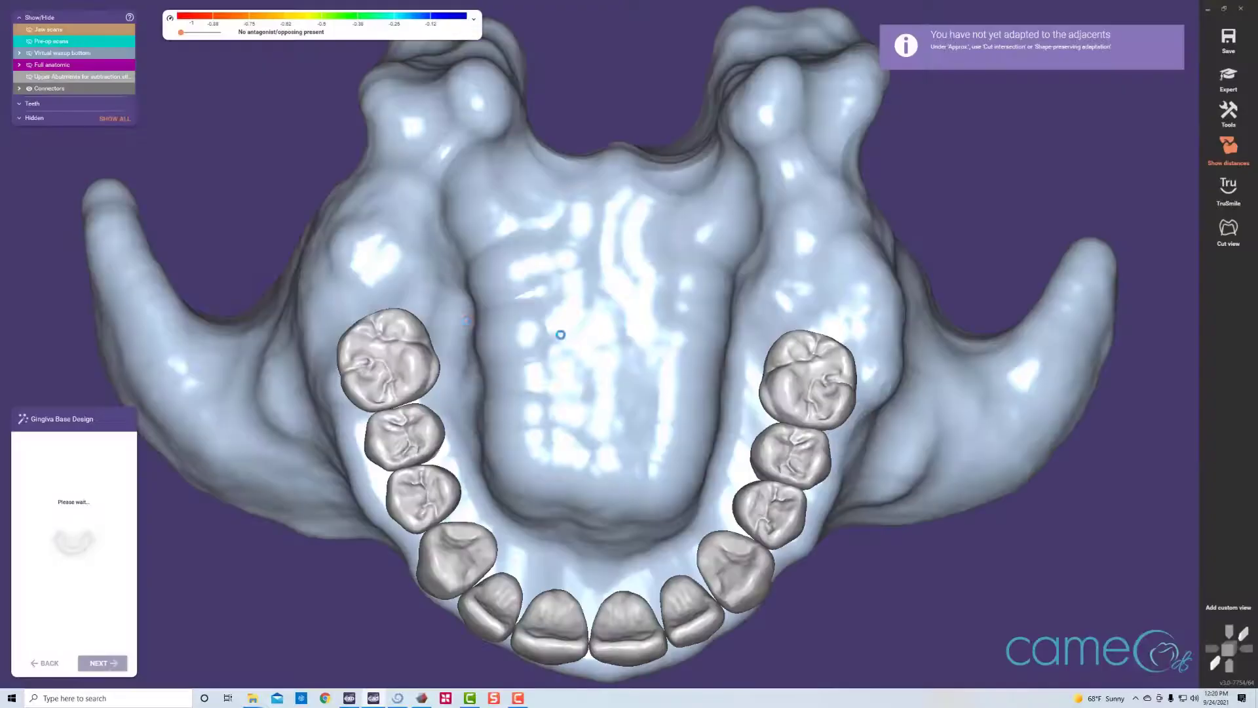
{"action": "right_click_drag", "start_coordinate": [396, 334], "coordinate": [323, 209]}
{"action": "left_click", "coordinate": [395, 412]}
{"action": "right_click_drag", "start_coordinate": [395, 411], "coordinate": [482, 469]}
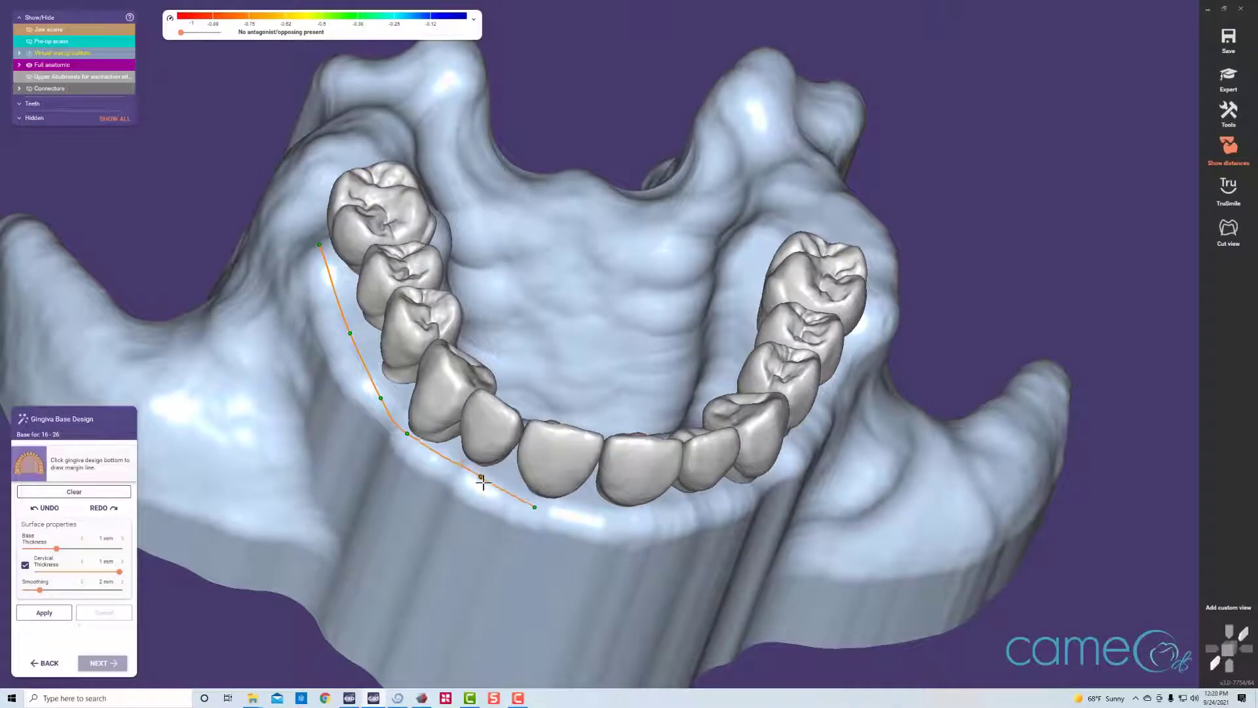
{"action": "right_click_drag", "start_coordinate": [688, 517], "coordinate": [713, 496]}
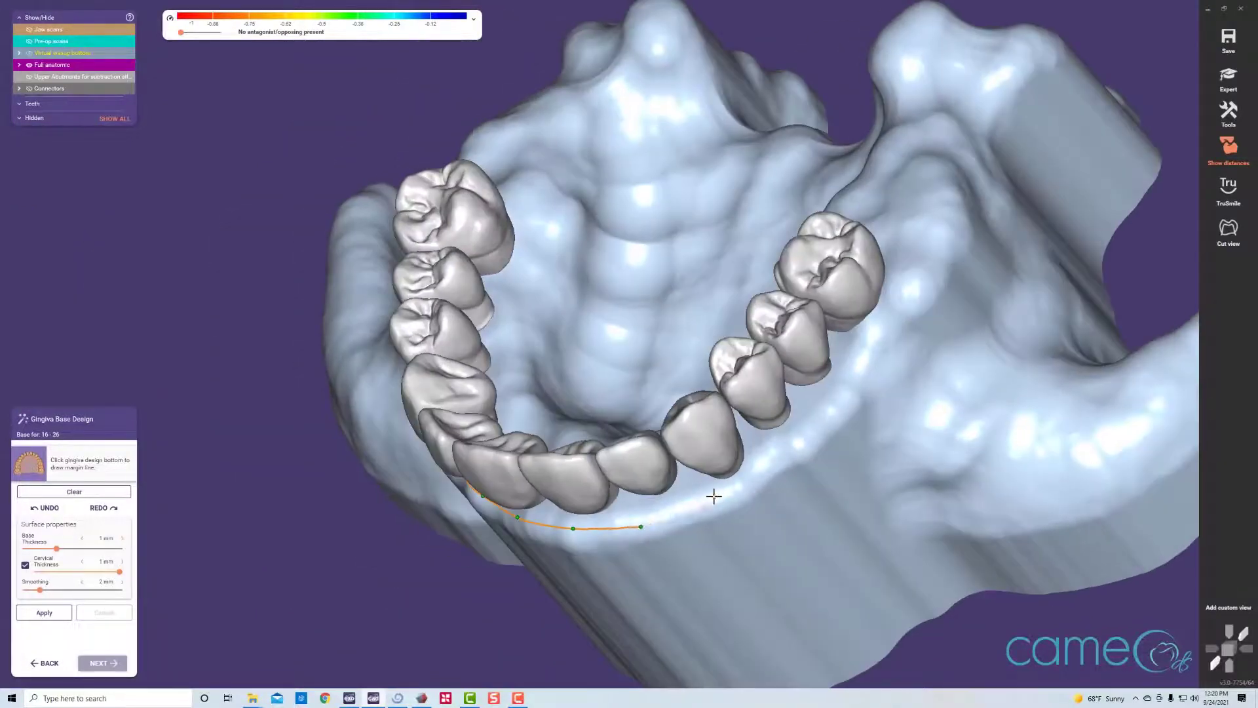
{"action": "left_click", "coordinate": [883, 323]}
{"action": "right_click_drag", "start_coordinate": [883, 323], "coordinate": [803, 300]}
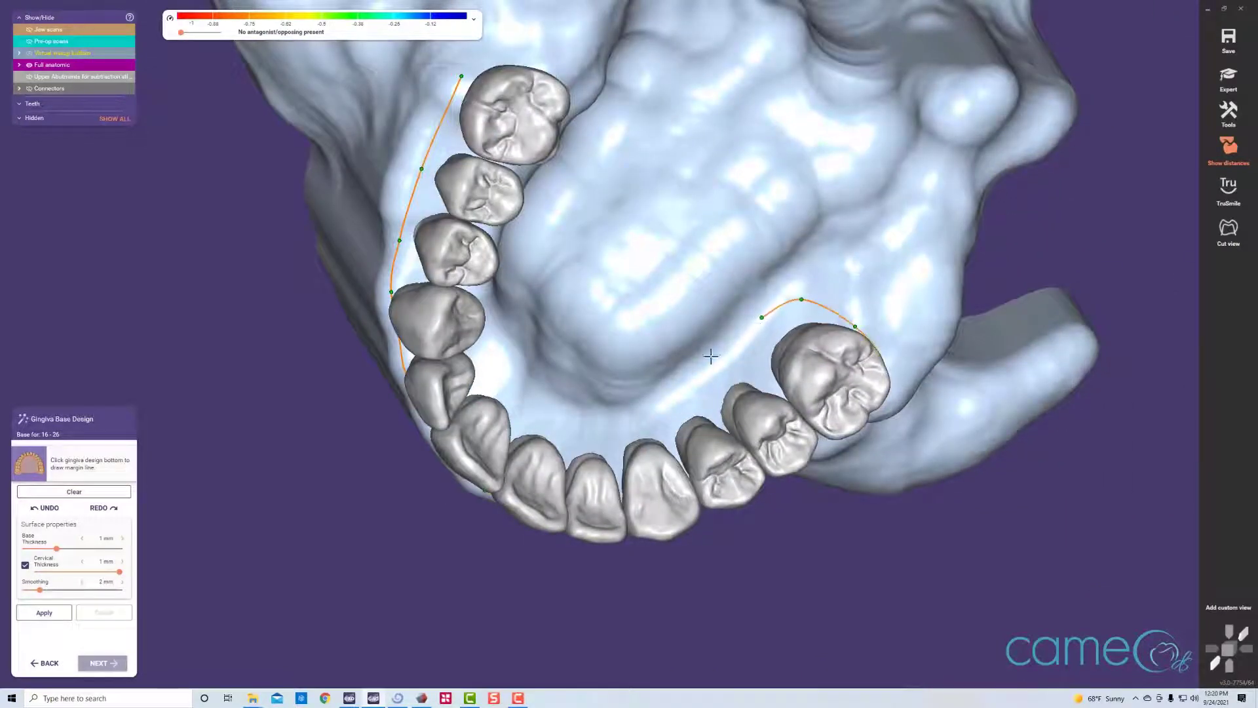
{"action": "right_click_drag", "start_coordinate": [511, 365], "coordinate": [512, 341]}
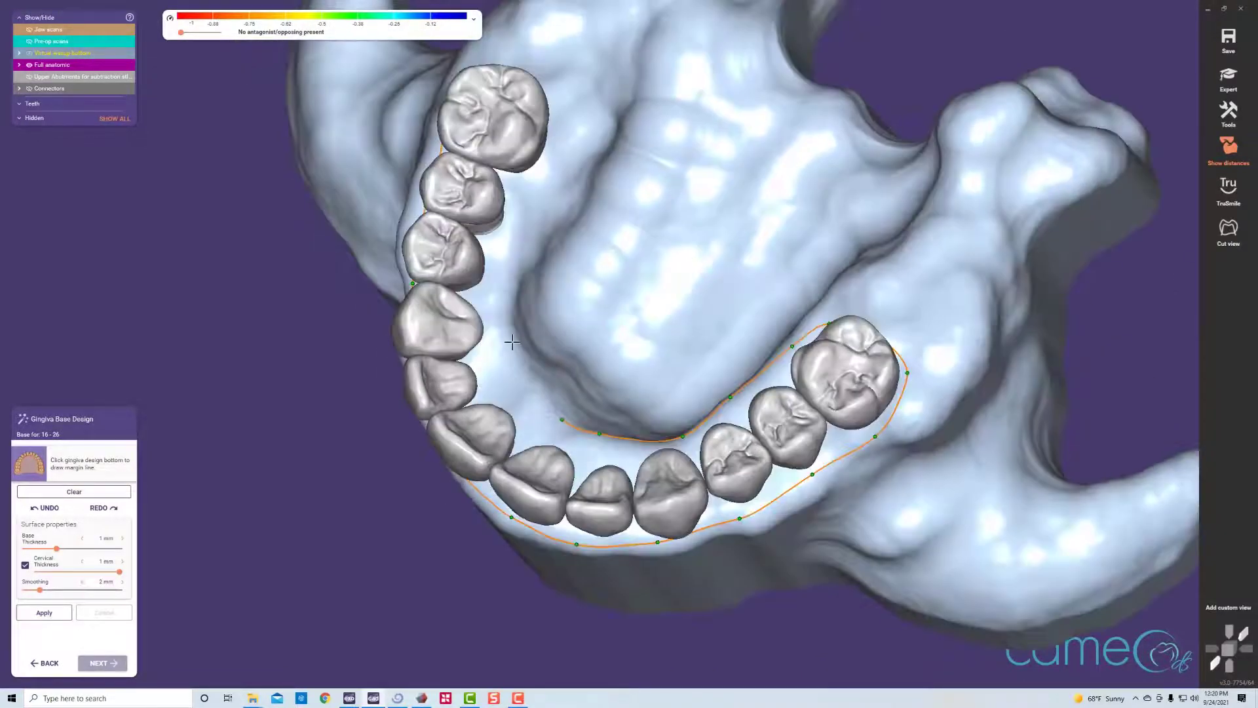
{"action": "right_click_drag", "start_coordinate": [569, 144], "coordinate": [565, 80]}
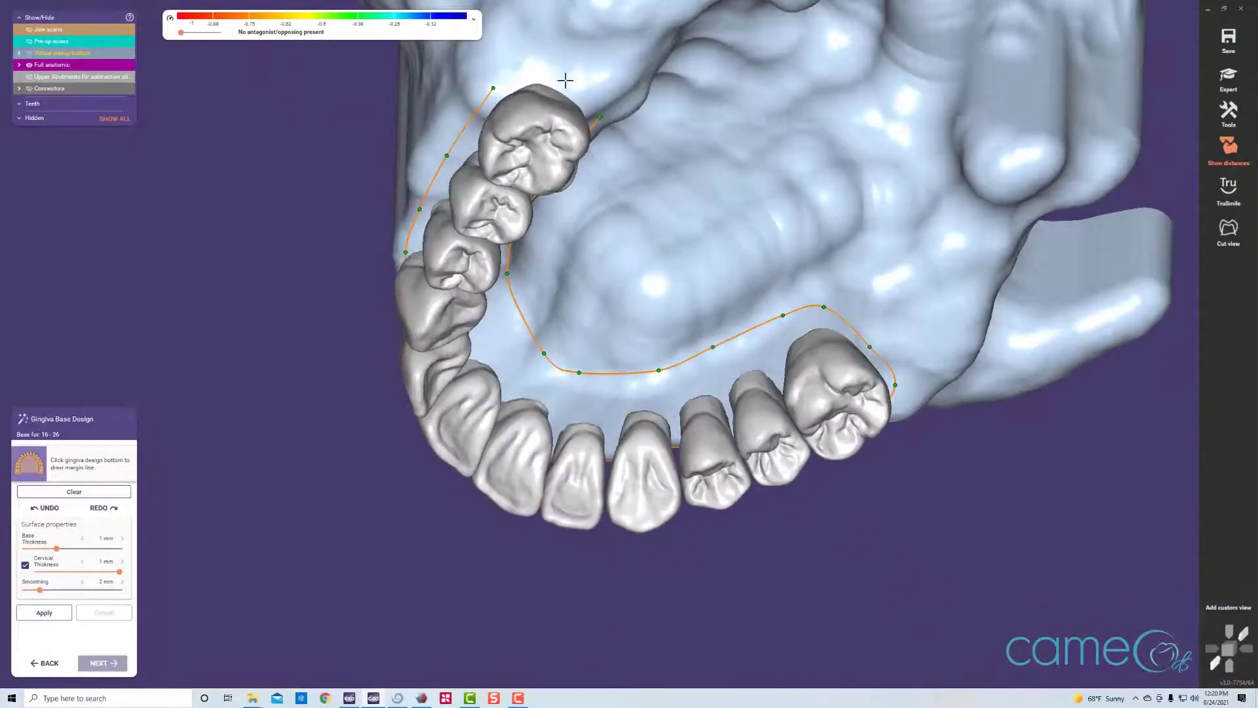
{"action": "left_click", "coordinate": [501, 78]}
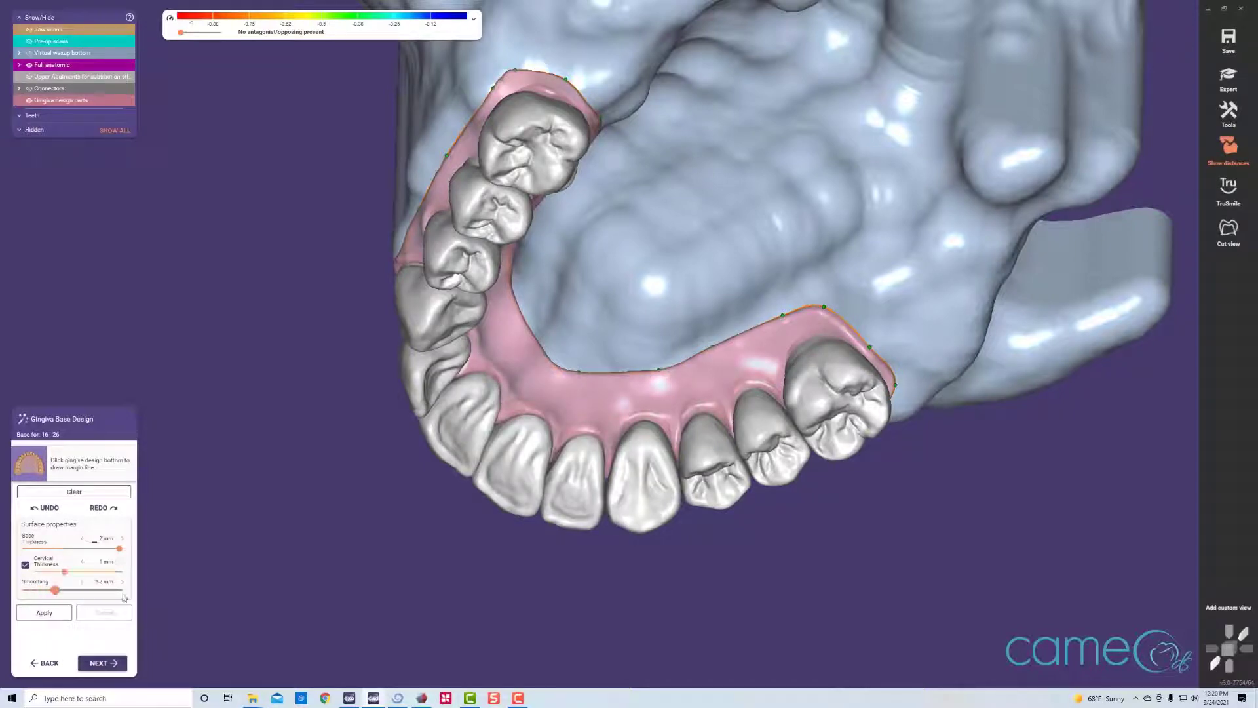
Step: Apply the gingiva base so Free-Form Gingiva Design opens with desired thickness 0.4
{"action": "left_click", "coordinate": [59, 619]}
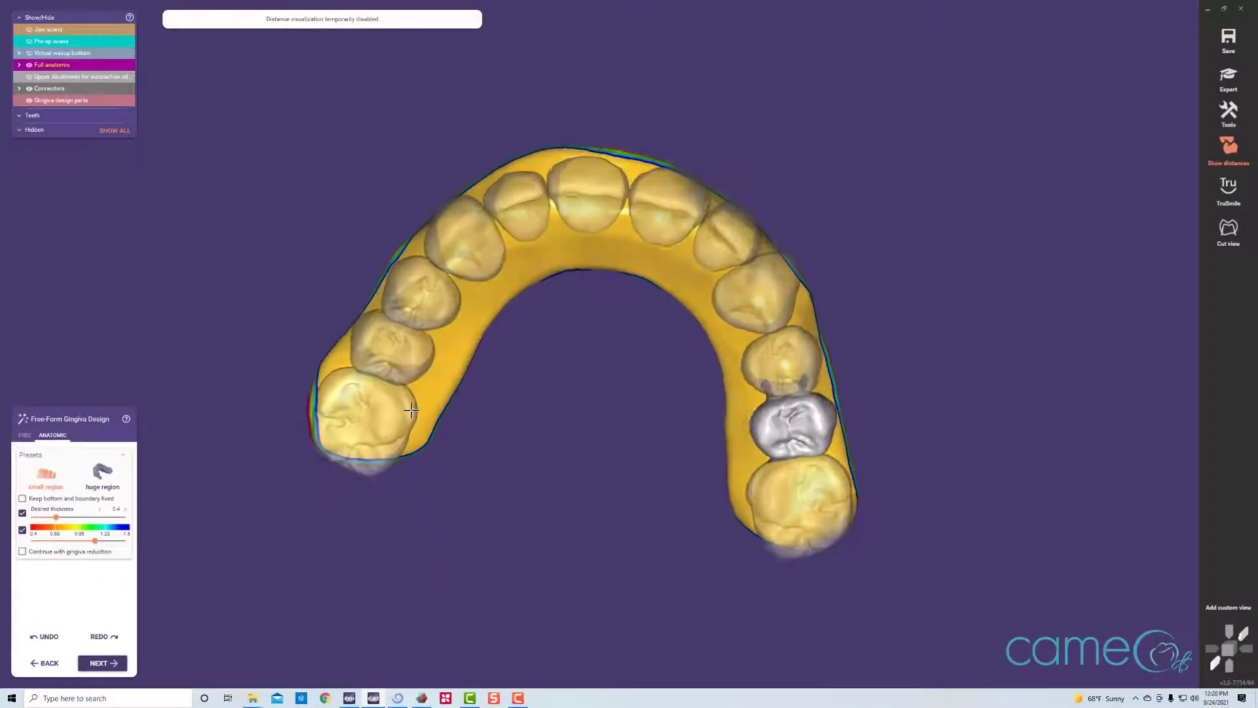
Step: Turn off Visualize bottom thickness and add material along the lingual gingiva
{"action": "right_click_drag", "start_coordinate": [411, 410], "coordinate": [358, 312]}
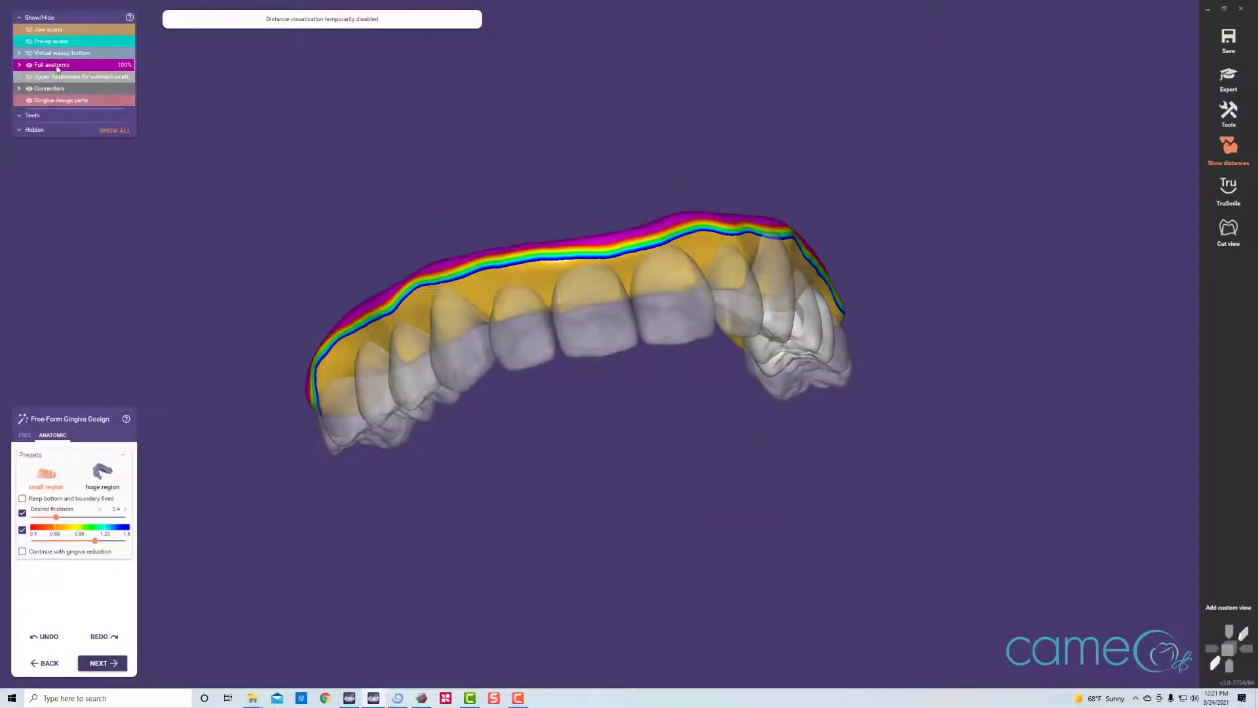
{"action": "right_click_drag", "start_coordinate": [395, 202], "coordinate": [629, 249]}
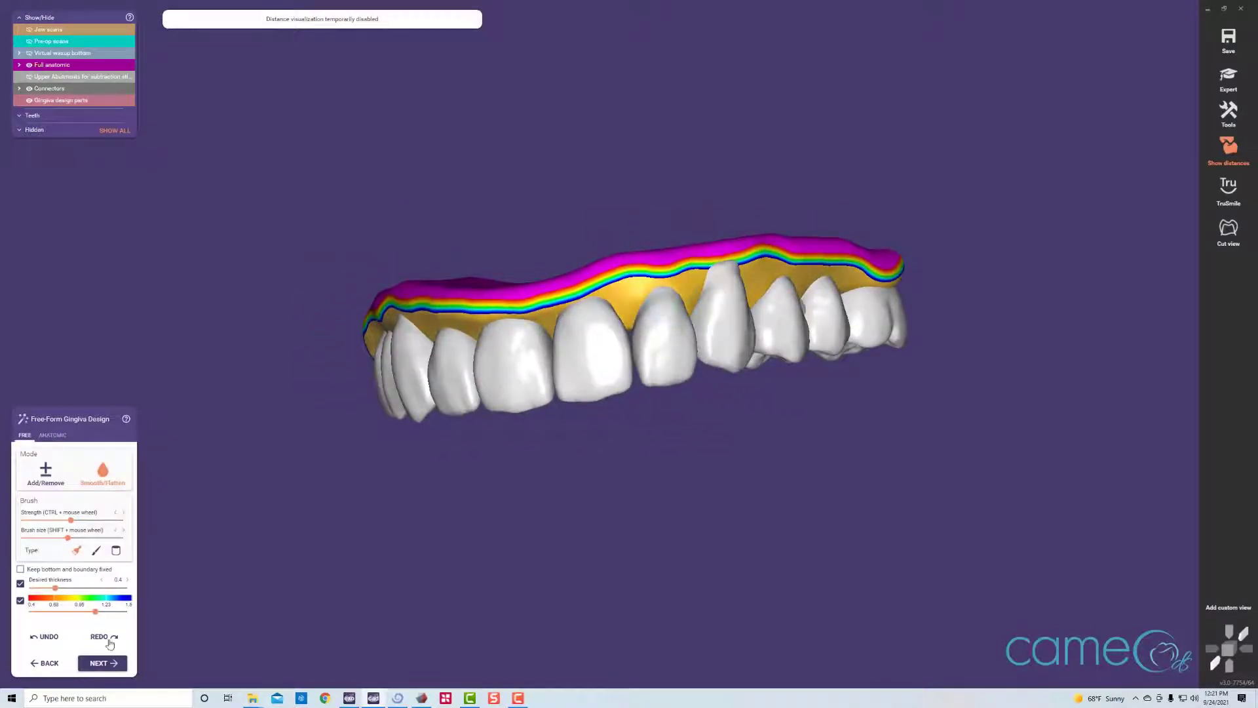
{"action": "left_click", "coordinate": [20, 601]}
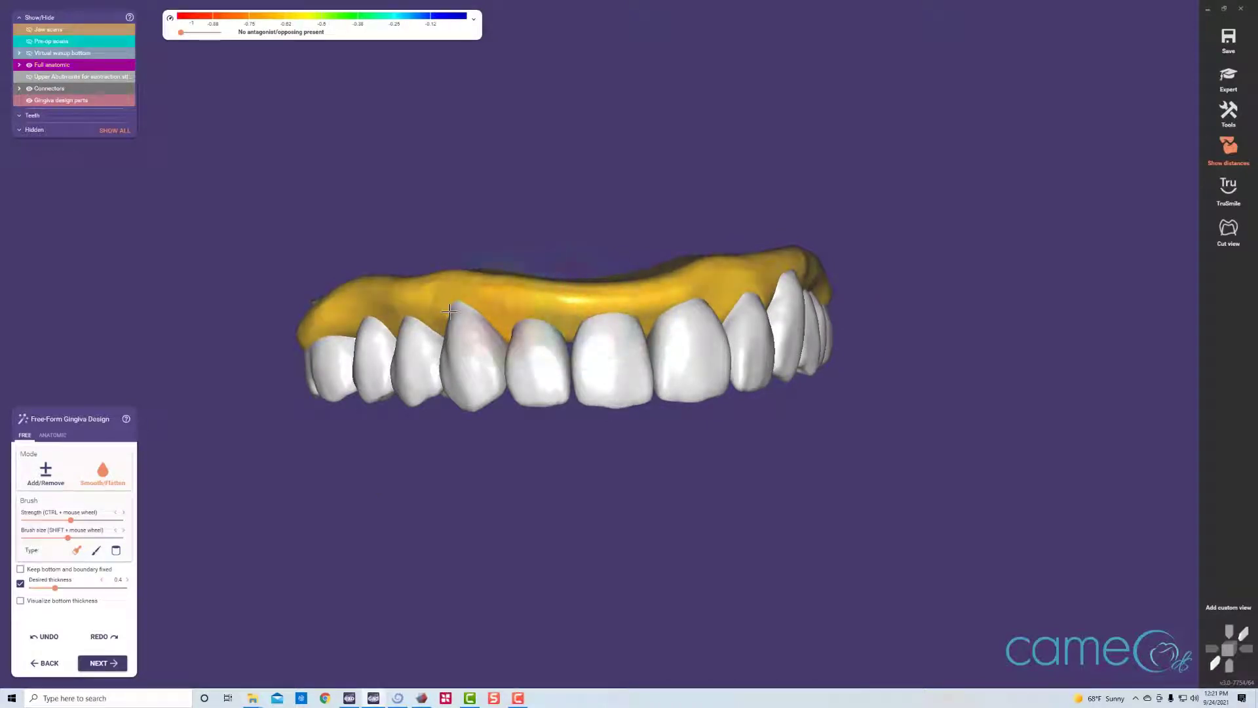
{"action": "right_click_drag", "start_coordinate": [450, 313], "coordinate": [445, 446]}
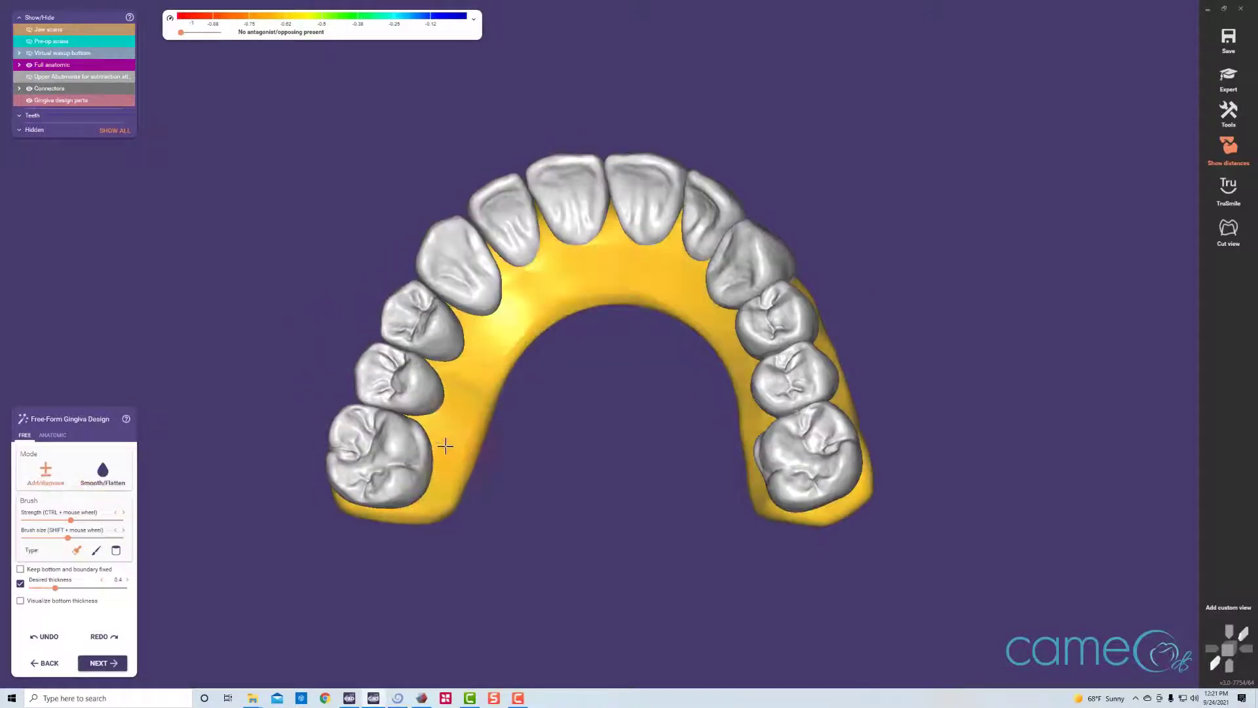
{"action": "mouse_move", "coordinate": [438, 430]}
{"action": "left_mouse_down"}
{"action": "mouse_move", "coordinate": [475, 348]}
{"action": "mouse_move", "coordinate": [522, 290]}
{"action": "mouse_move", "coordinate": [555, 269]}
{"action": "mouse_move", "coordinate": [619, 258]}
{"action": "mouse_move", "coordinate": [682, 291]}
{"action": "mouse_move", "coordinate": [740, 363]}
{"action": "mouse_move", "coordinate": [768, 477]}
{"action": "left_mouse_up"}
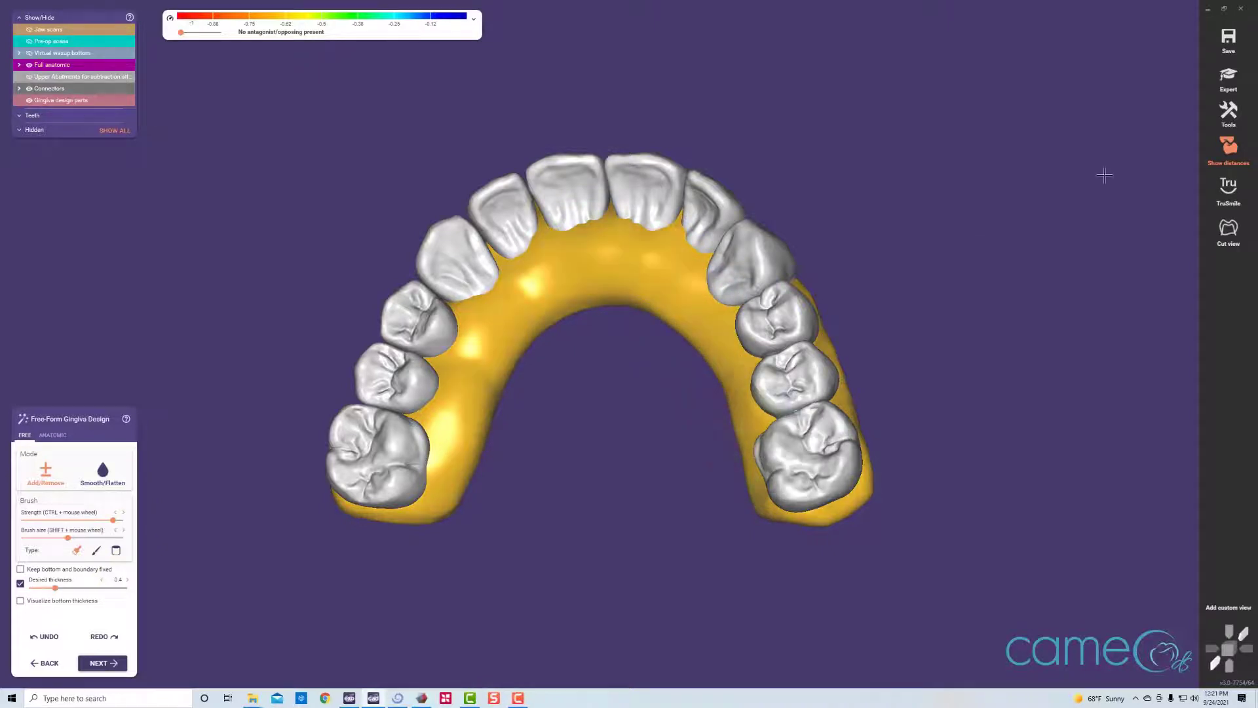
Step: Show the Upper Abutments layer and reshape the right and left lingual gingiva
{"action": "left_click", "coordinate": [28, 76]}
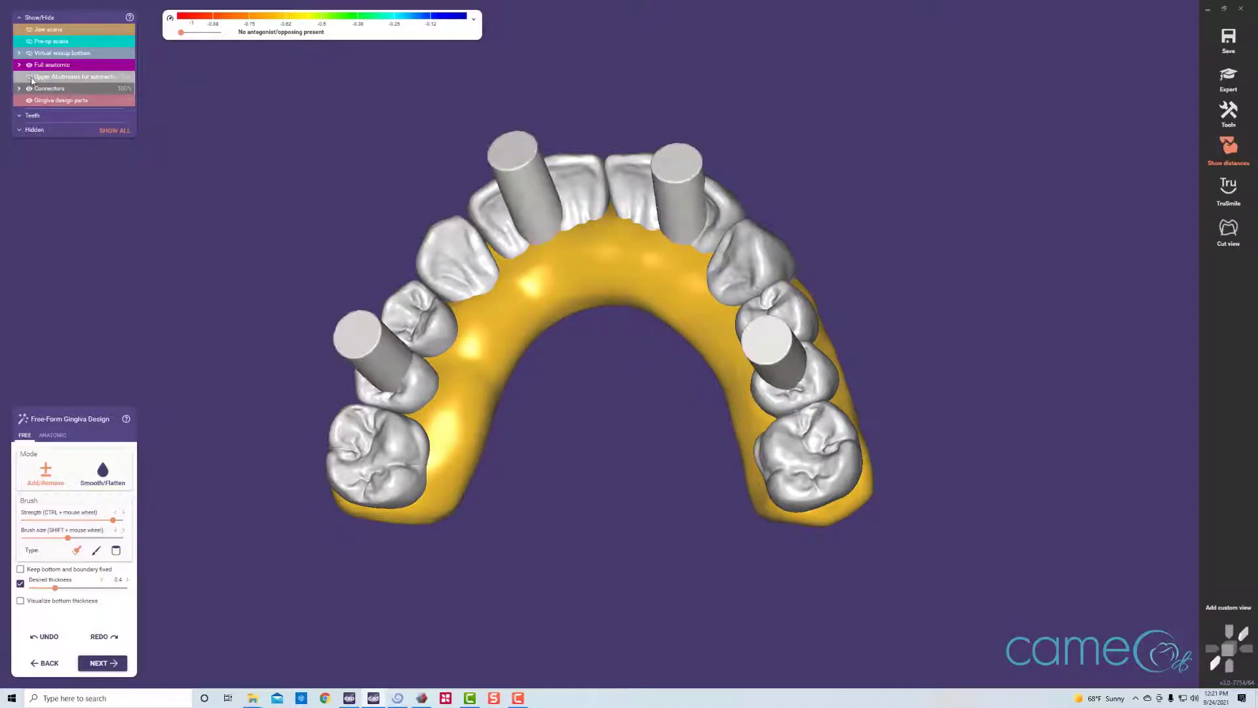
{"action": "right_click_drag", "start_coordinate": [708, 347], "coordinate": [733, 392]}
{"action": "mouse_move", "coordinate": [732, 392]}
{"action": "left_mouse_down"}
{"action": "mouse_move", "coordinate": [744, 365]}
{"action": "mouse_move", "coordinate": [744, 443]}
{"action": "mouse_move", "coordinate": [762, 494]}
{"action": "mouse_move", "coordinate": [725, 356]}
{"action": "mouse_move", "coordinate": [674, 283]}
{"action": "mouse_move", "coordinate": [589, 268]}
{"action": "left_mouse_up"}
{"action": "right_click_drag", "start_coordinate": [588, 268], "coordinate": [498, 301]}
{"action": "mouse_move", "coordinate": [462, 331]}
{"action": "left_mouse_down"}
{"action": "mouse_move", "coordinate": [420, 481]}
{"action": "mouse_move", "coordinate": [405, 492]}
{"action": "mouse_move", "coordinate": [498, 315]}
{"action": "mouse_move", "coordinate": [553, 271]}
{"action": "mouse_move", "coordinate": [629, 278]}
{"action": "mouse_move", "coordinate": [683, 307]}
{"action": "mouse_move", "coordinate": [735, 433]}
{"action": "mouse_move", "coordinate": [741, 510]}
{"action": "mouse_move", "coordinate": [685, 337]}
{"action": "left_mouse_up"}
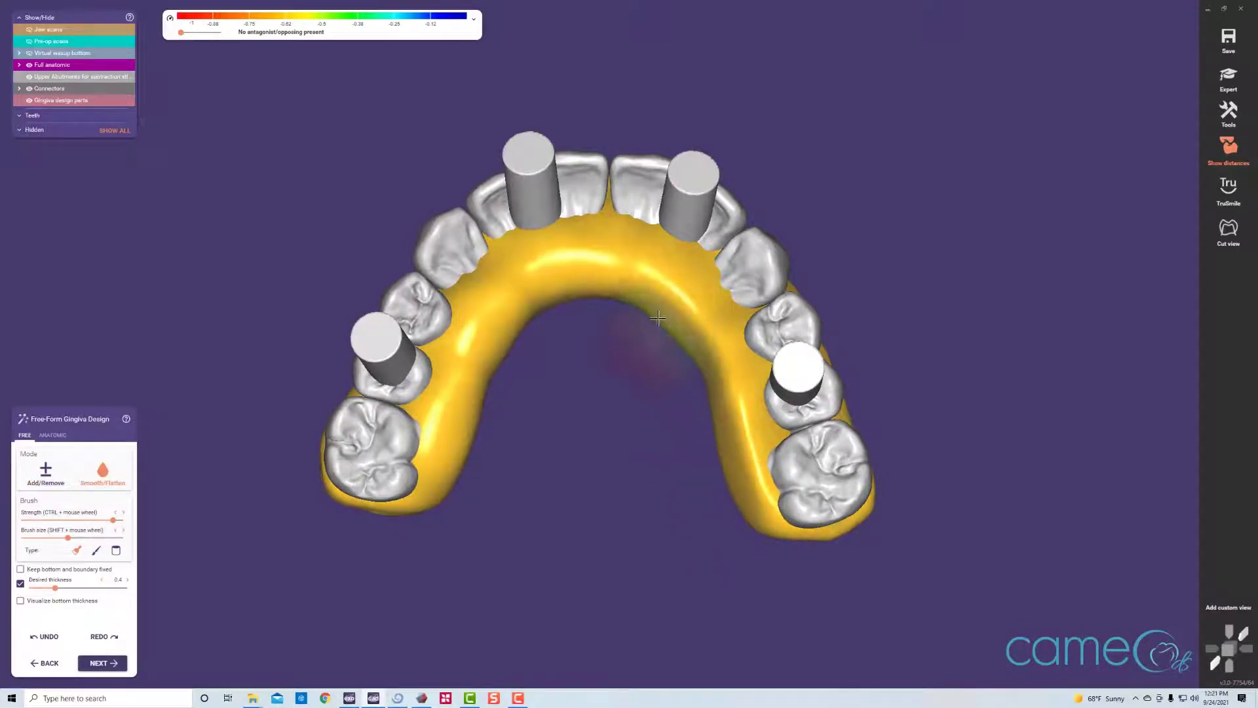
Step: Smooth the left and anterior lingual gingiva, then return the brush to Add/Remove
{"action": "mouse_move", "coordinate": [606, 291]}
{"action": "left_mouse_down"}
{"action": "mouse_move", "coordinate": [548, 281]}
{"action": "mouse_move", "coordinate": [524, 301]}
{"action": "mouse_move", "coordinate": [483, 364]}
{"action": "mouse_move", "coordinate": [441, 498]}
{"action": "mouse_move", "coordinate": [365, 534]}
{"action": "left_mouse_up"}
{"action": "right_click_drag", "start_coordinate": [365, 533], "coordinate": [379, 511]}
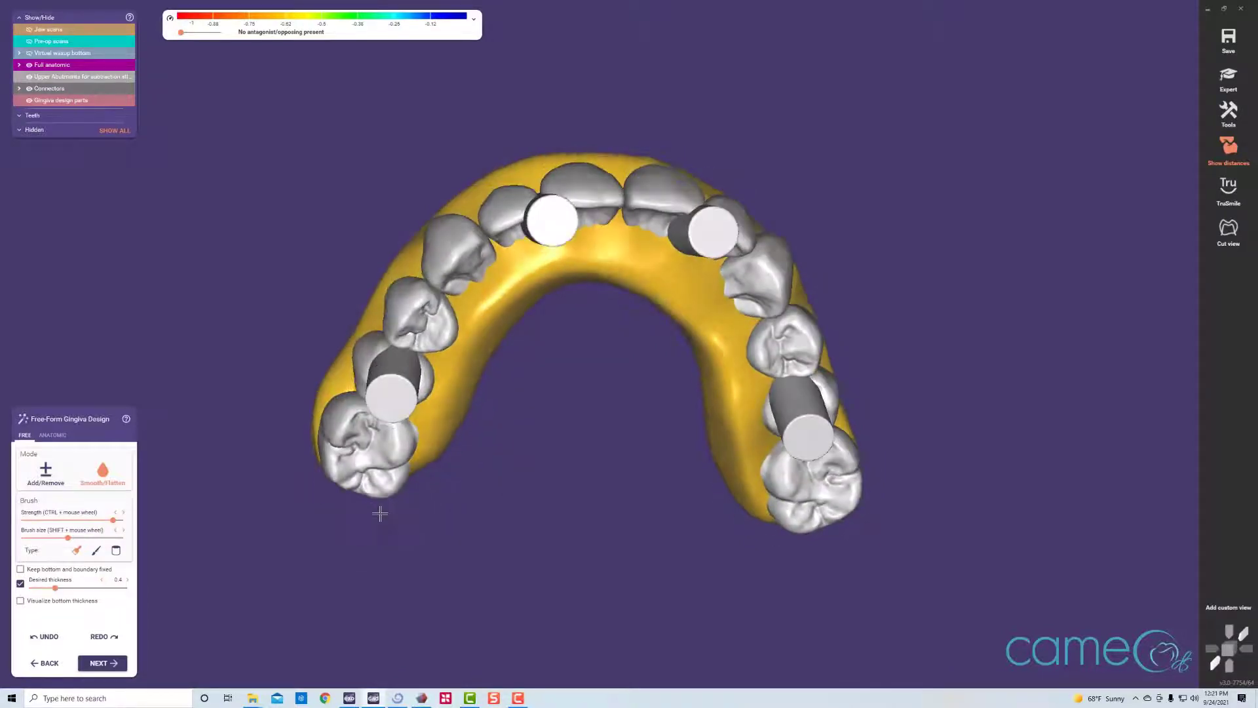
{"action": "mouse_move", "coordinate": [534, 279]}
{"action": "left_mouse_down"}
{"action": "mouse_move", "coordinate": [648, 291]}
{"action": "mouse_move", "coordinate": [694, 355]}
{"action": "mouse_move", "coordinate": [719, 360]}
{"action": "mouse_move", "coordinate": [716, 348]}
{"action": "mouse_move", "coordinate": [728, 476]}
{"action": "mouse_move", "coordinate": [727, 424]}
{"action": "left_mouse_up"}
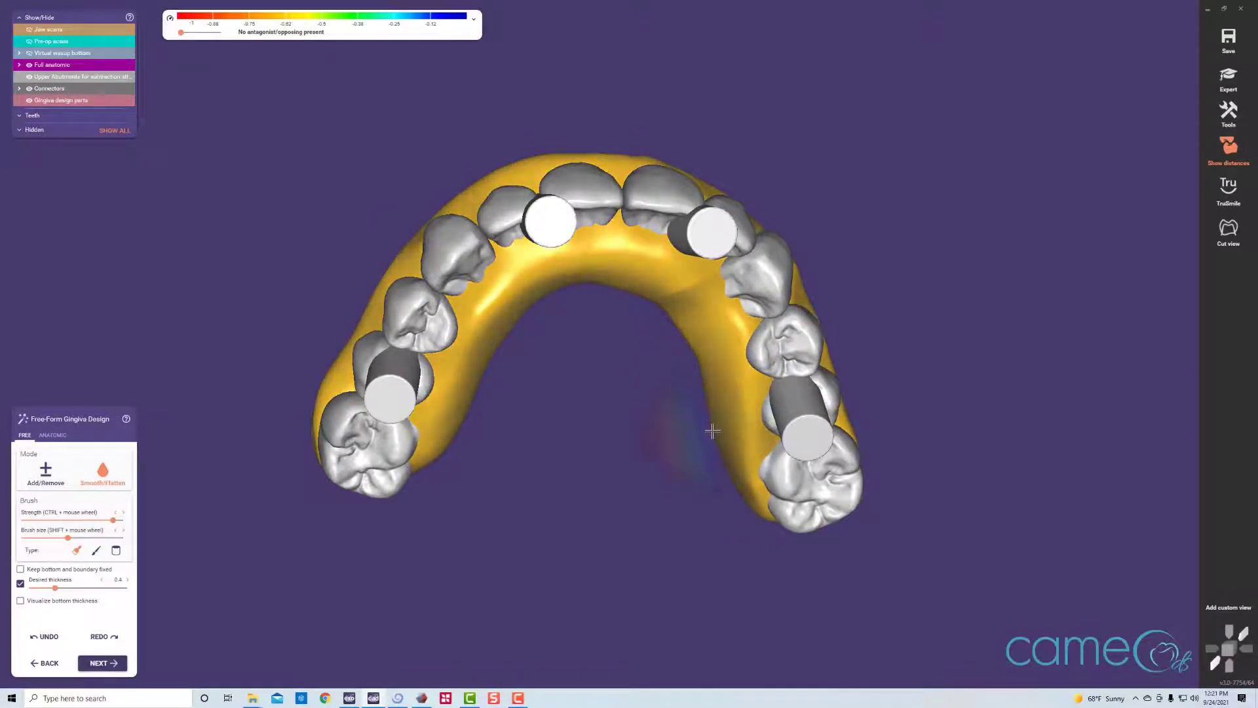
{"action": "right_click_drag", "start_coordinate": [716, 418], "coordinate": [708, 354]}
{"action": "right_click_drag", "start_coordinate": [665, 294], "coordinate": [621, 331]}
{"action": "key", "text": "ctrl"}
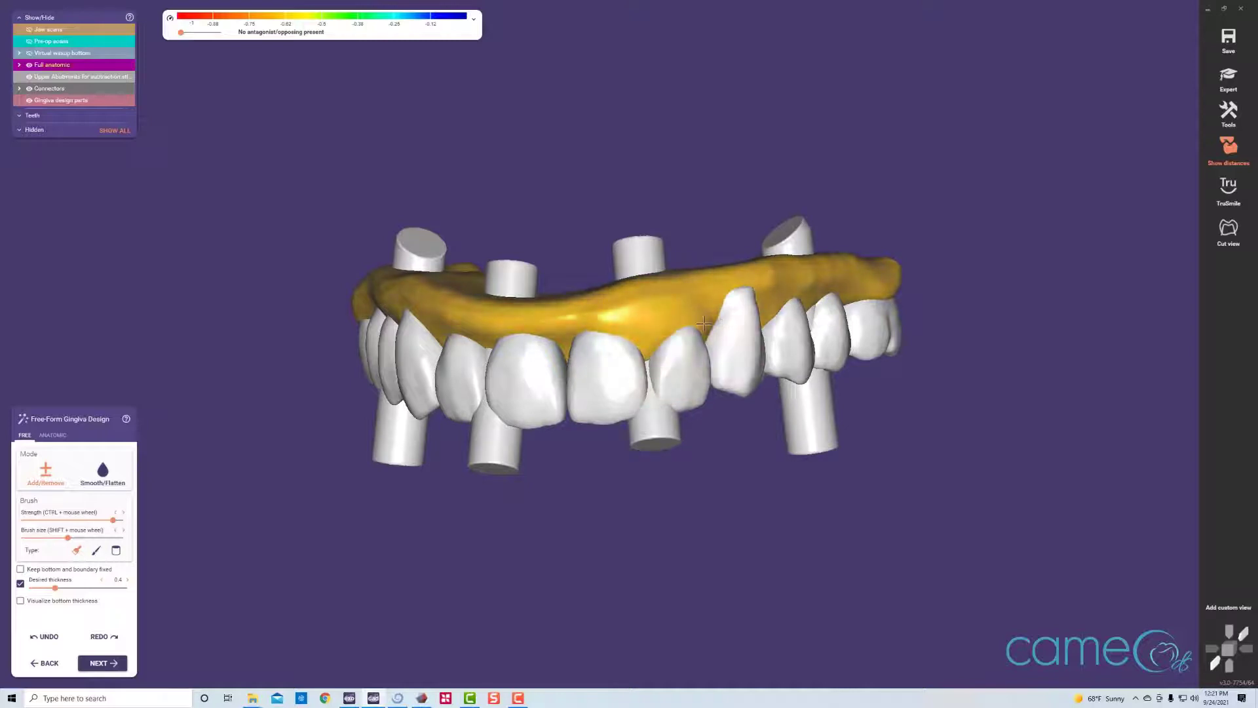
Step: Pull down the incisor papilla and smooth the facial gingiva with a smaller Smooth/Flatten brush
{"action": "mouse_move", "coordinate": [639, 354]}
{"action": "right_mouse_down"}
{"action": "mouse_move", "coordinate": [525, 336]}
{"action": "mouse_move", "coordinate": [568, 317]}
{"action": "right_mouse_up"}
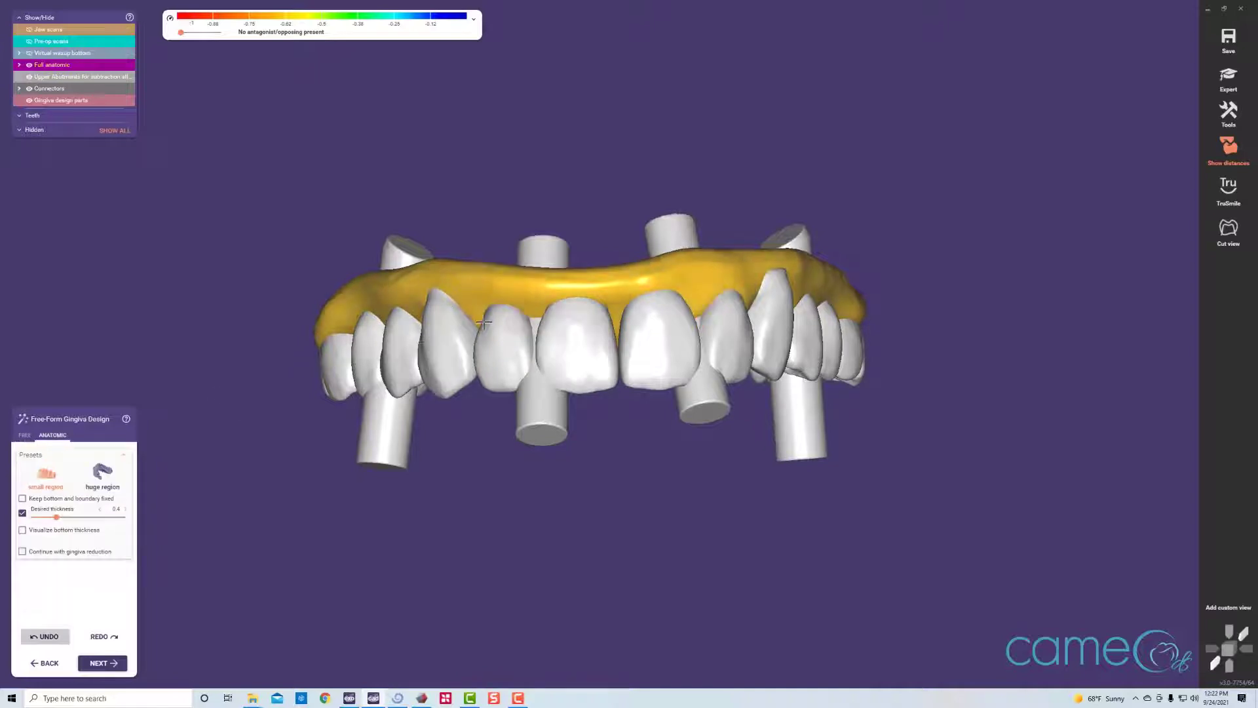
{"action": "left_click_drag", "start_coordinate": [539, 311], "coordinate": [531, 341]}
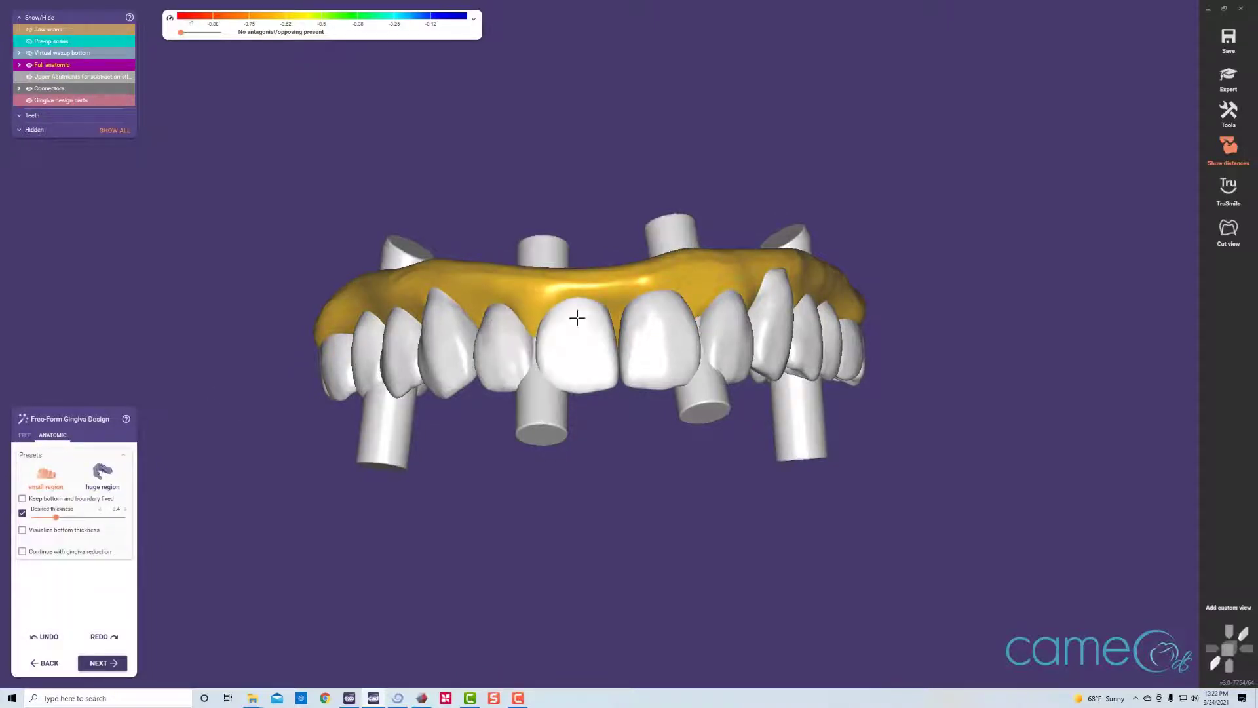
{"action": "right_click_drag", "start_coordinate": [576, 318], "coordinate": [650, 326]}
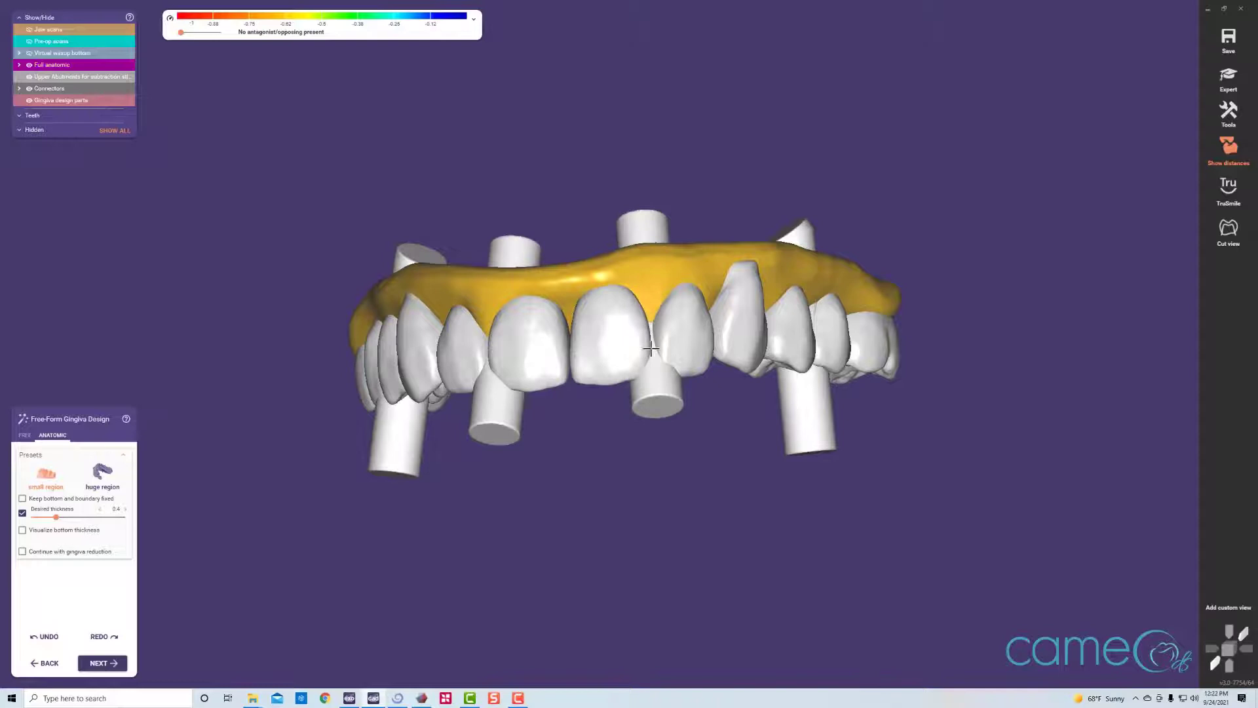
{"action": "right_click_drag", "start_coordinate": [657, 378], "coordinate": [509, 346]}
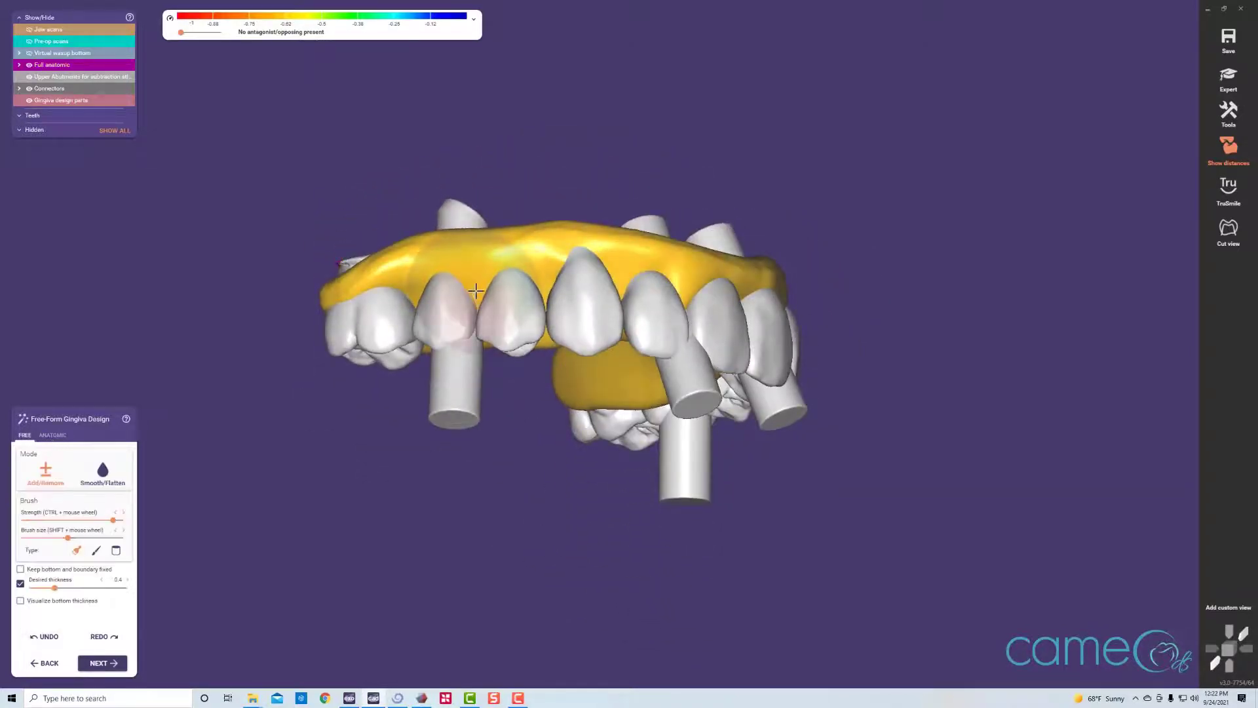
{"action": "key", "text": "shift"}
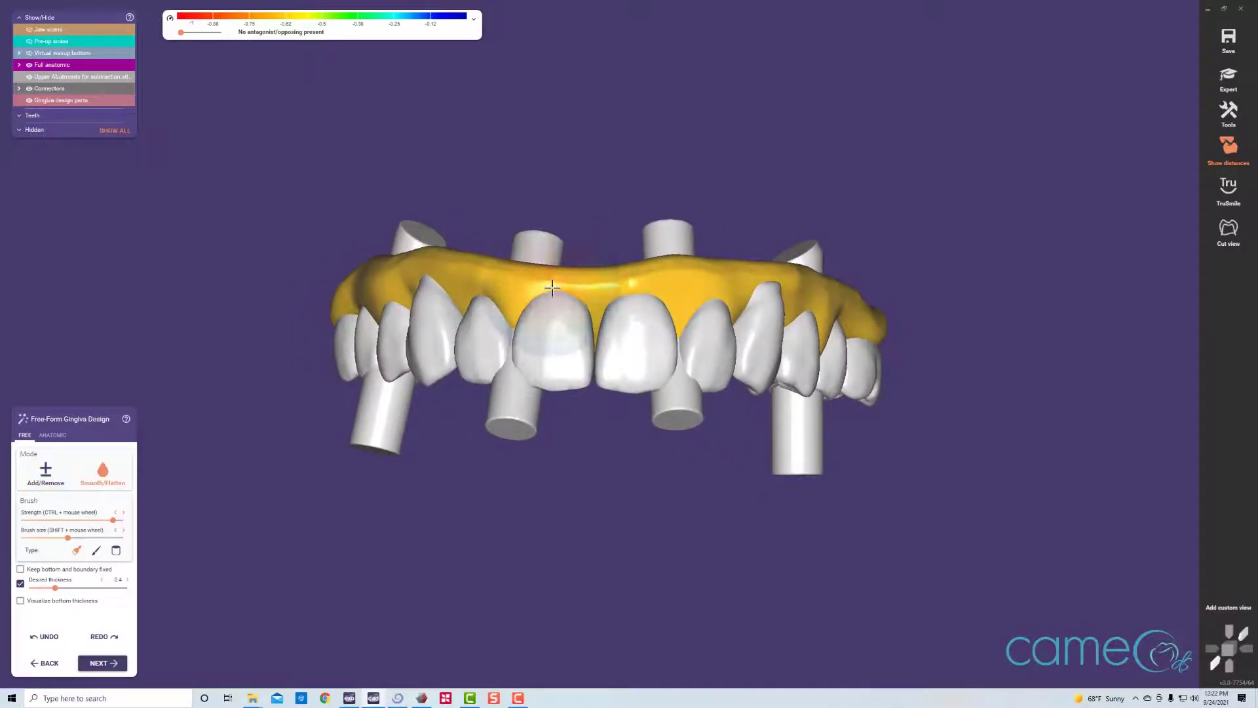
{"action": "scroll", "coordinate": [577, 293], "scroll_direction": "down", "scroll_amount": 4, "text": "shift"}
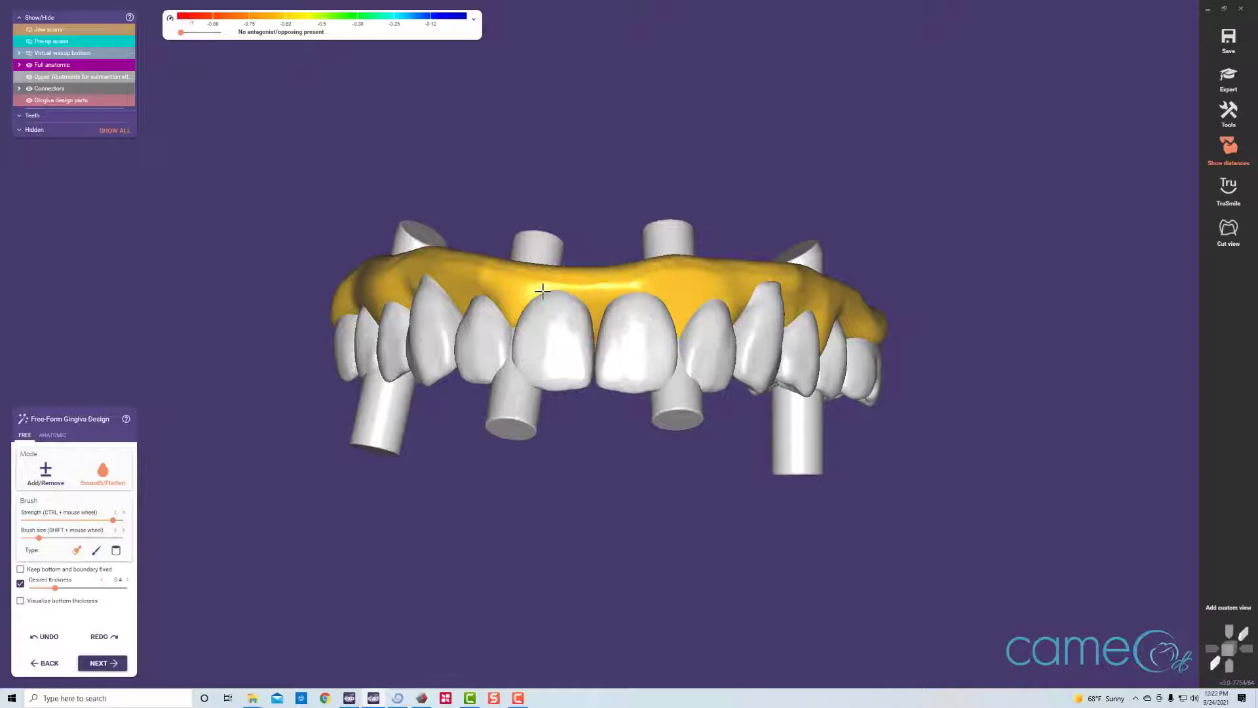
{"action": "right_click_drag", "start_coordinate": [543, 290], "coordinate": [580, 281]}
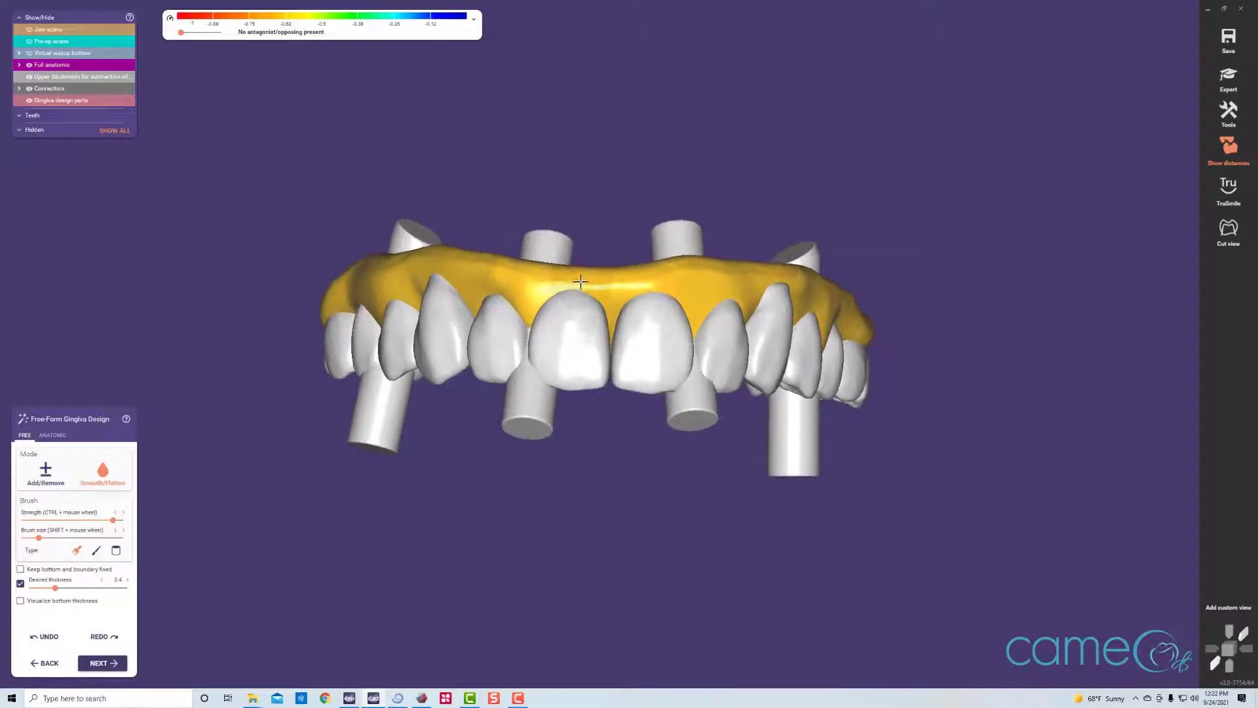
Step: Generate the virtual waxup scan and show its bottom surface from below
{"action": "left_click", "coordinate": [114, 662]}
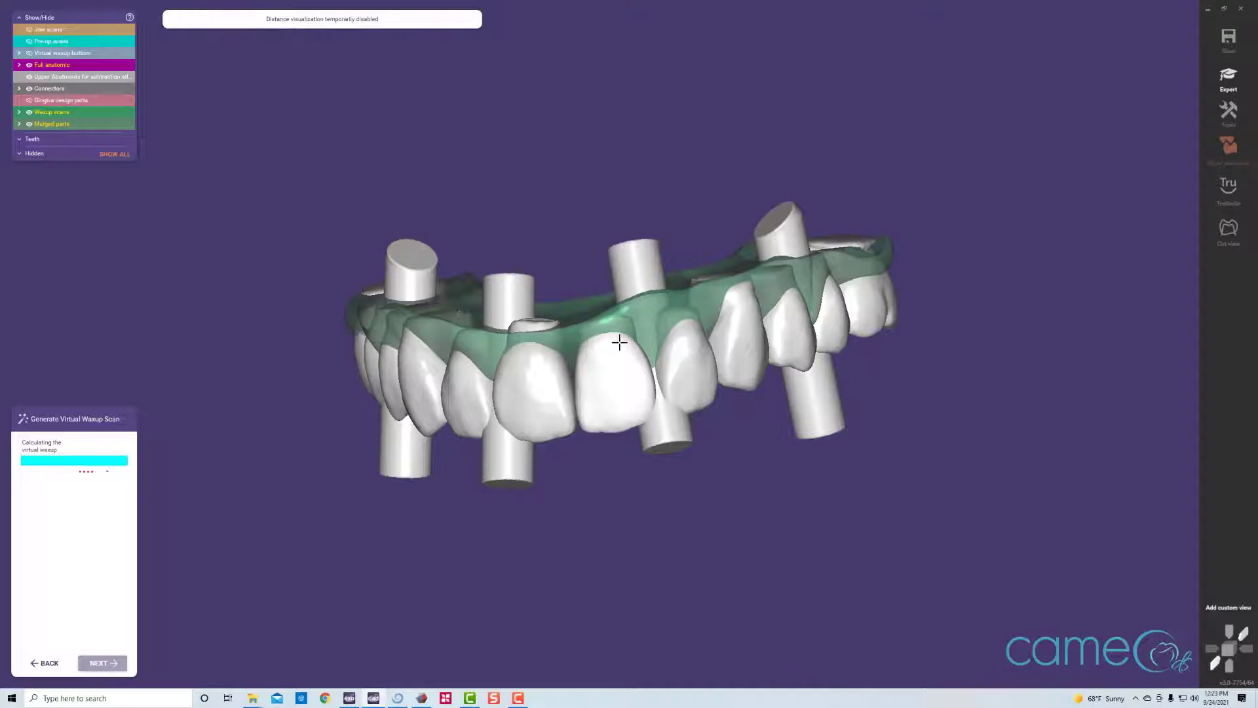
{"action": "right_click_drag", "start_coordinate": [603, 326], "coordinate": [799, 296]}
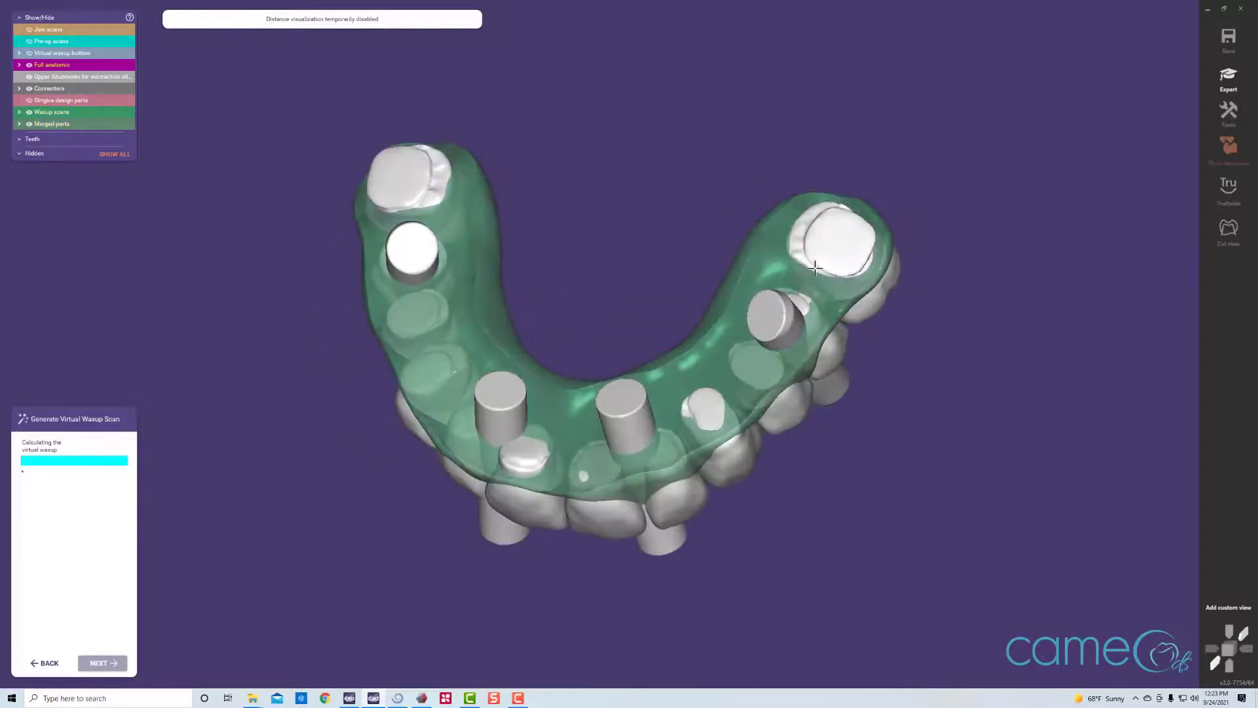
{"action": "left_click", "coordinate": [29, 53]}
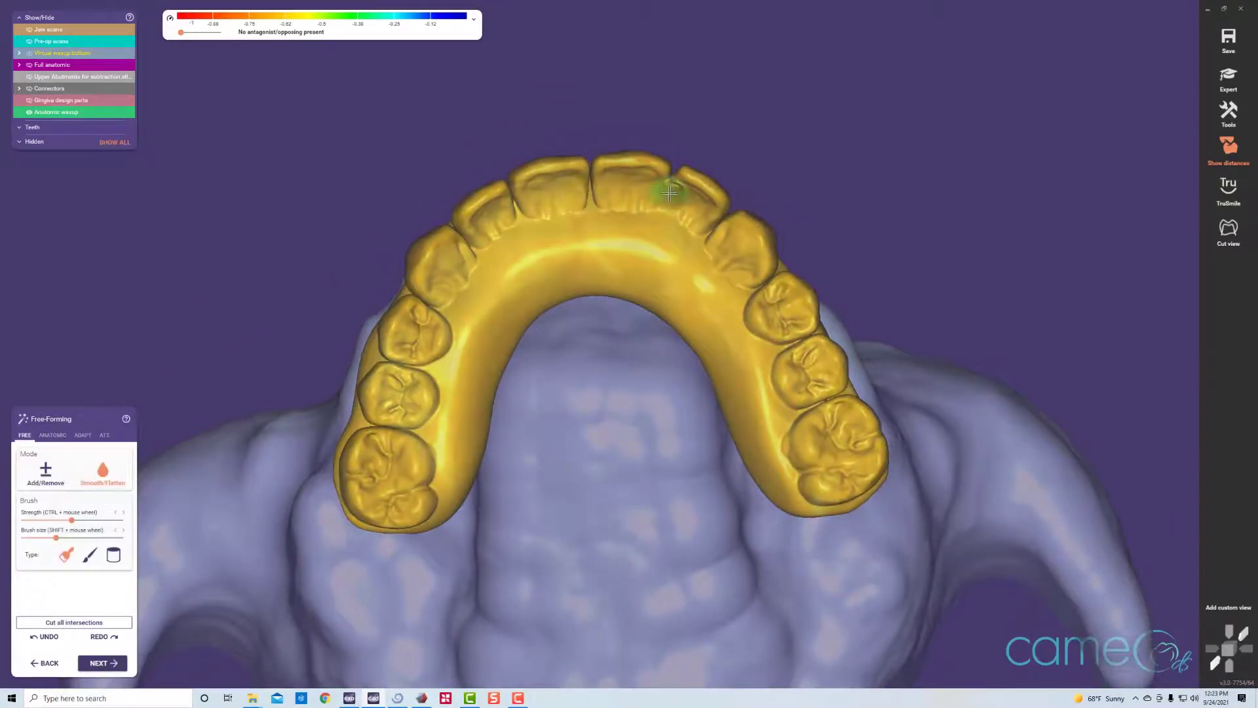
Step: In the ATT. tab, choose Subtract and the library option 'Load from file...'
{"action": "right_click_drag", "start_coordinate": [630, 213], "coordinate": [285, 416]}
{"action": "left_click", "coordinate": [83, 435]}
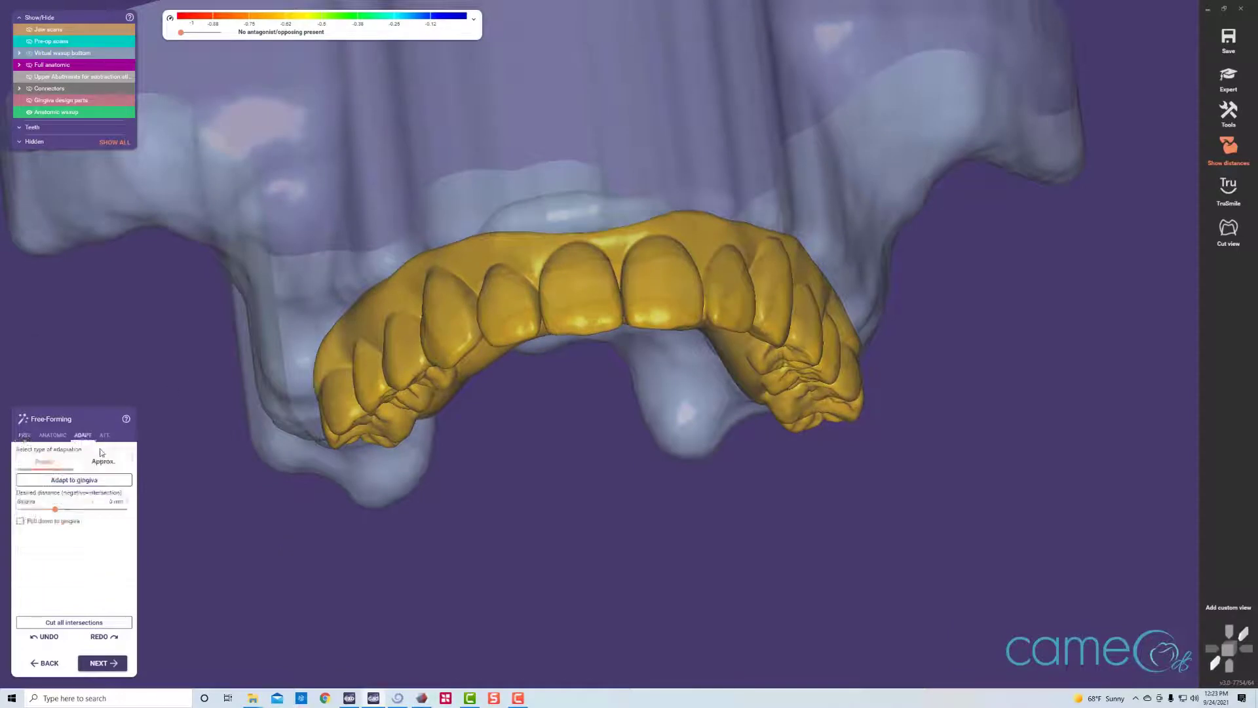
{"action": "left_click", "coordinate": [106, 435]}
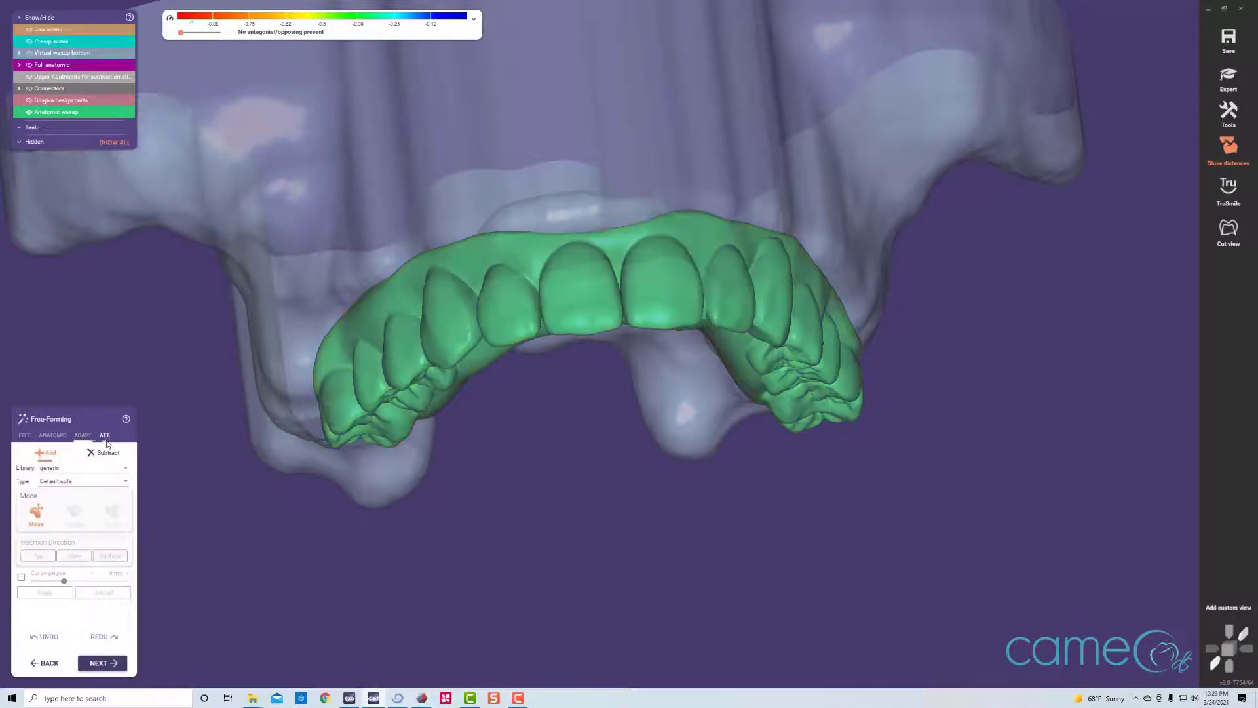
{"action": "left_click", "coordinate": [112, 468]}
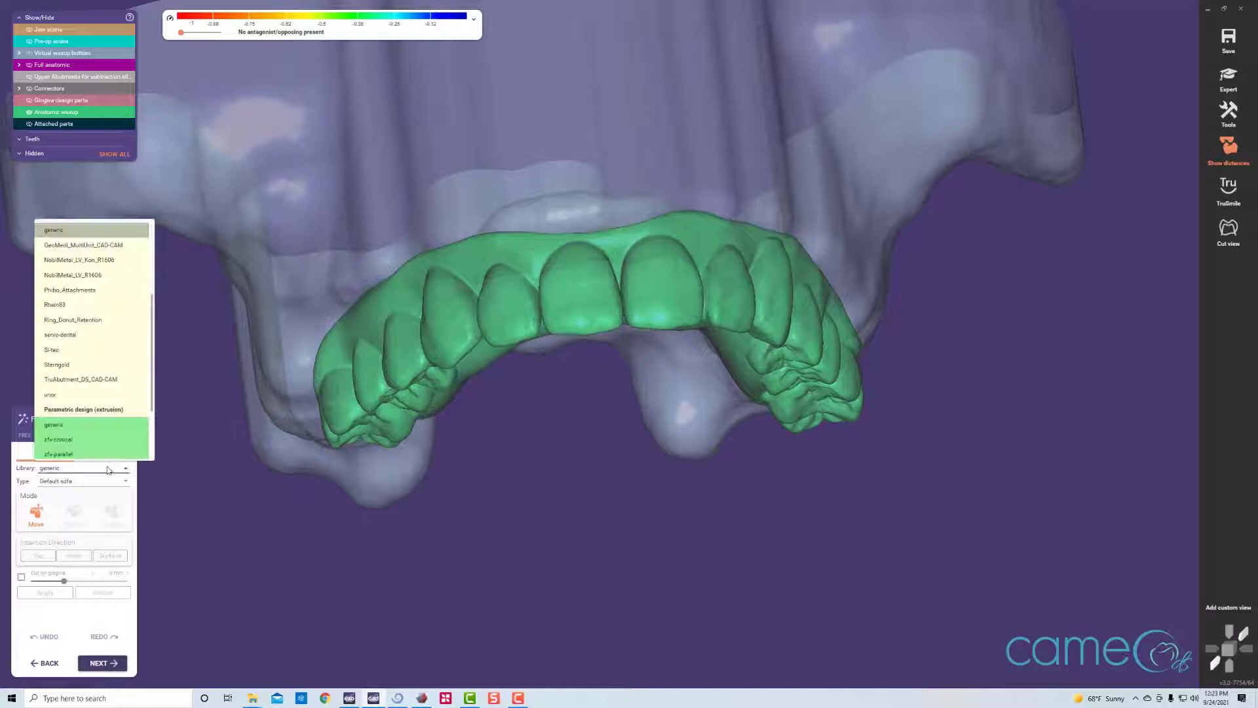
{"action": "scroll", "coordinate": [79, 341], "scroll_direction": "down", "scroll_amount": 3}
{"action": "left_click", "coordinate": [30, 446]}
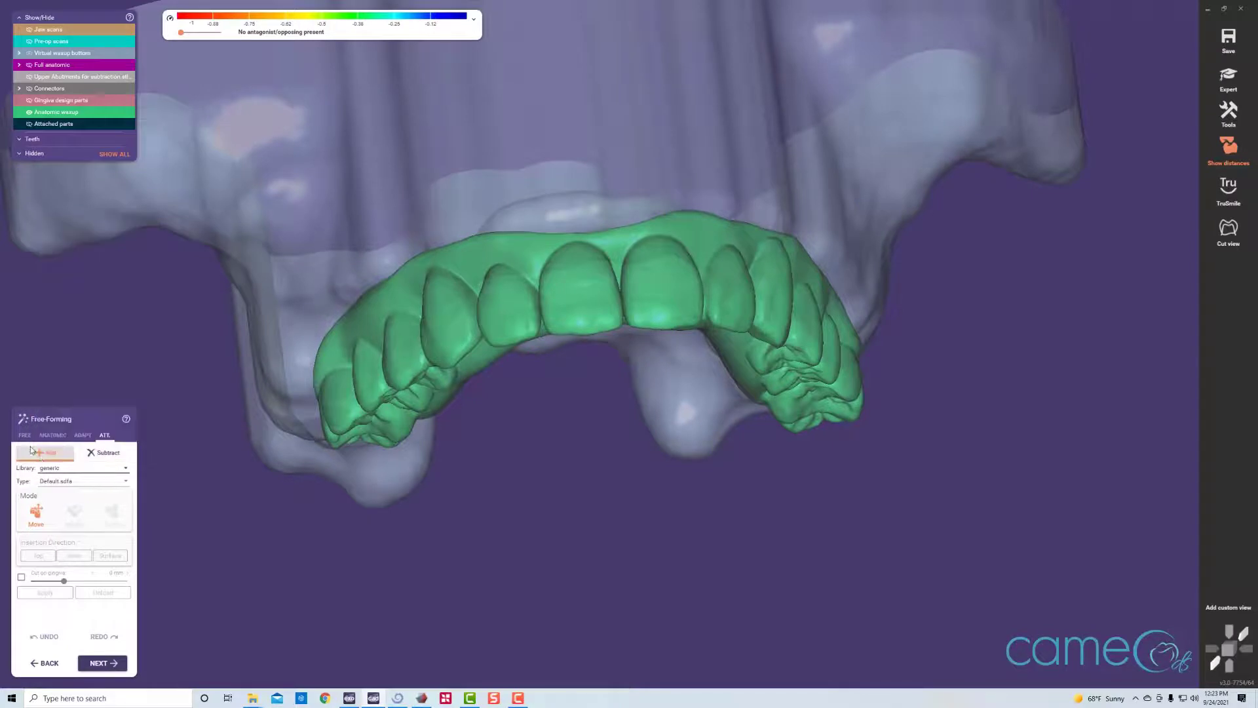
{"action": "left_click", "coordinate": [91, 469]}
{"action": "scroll", "coordinate": [85, 442], "scroll_direction": "down", "scroll_amount": 3}
{"action": "left_click", "coordinate": [85, 442]}
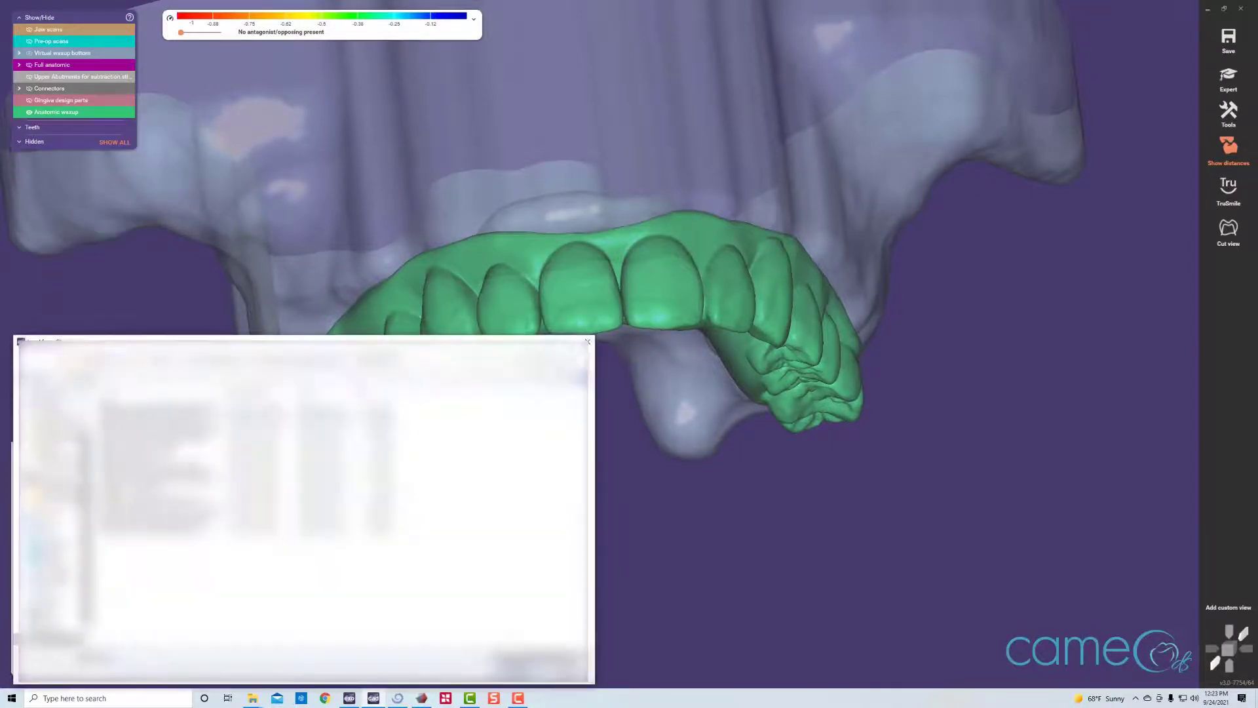
Step: Load the cylinder file and subtract the four abutment holes from the wax-up
{"action": "left_click", "coordinate": [157, 419]}
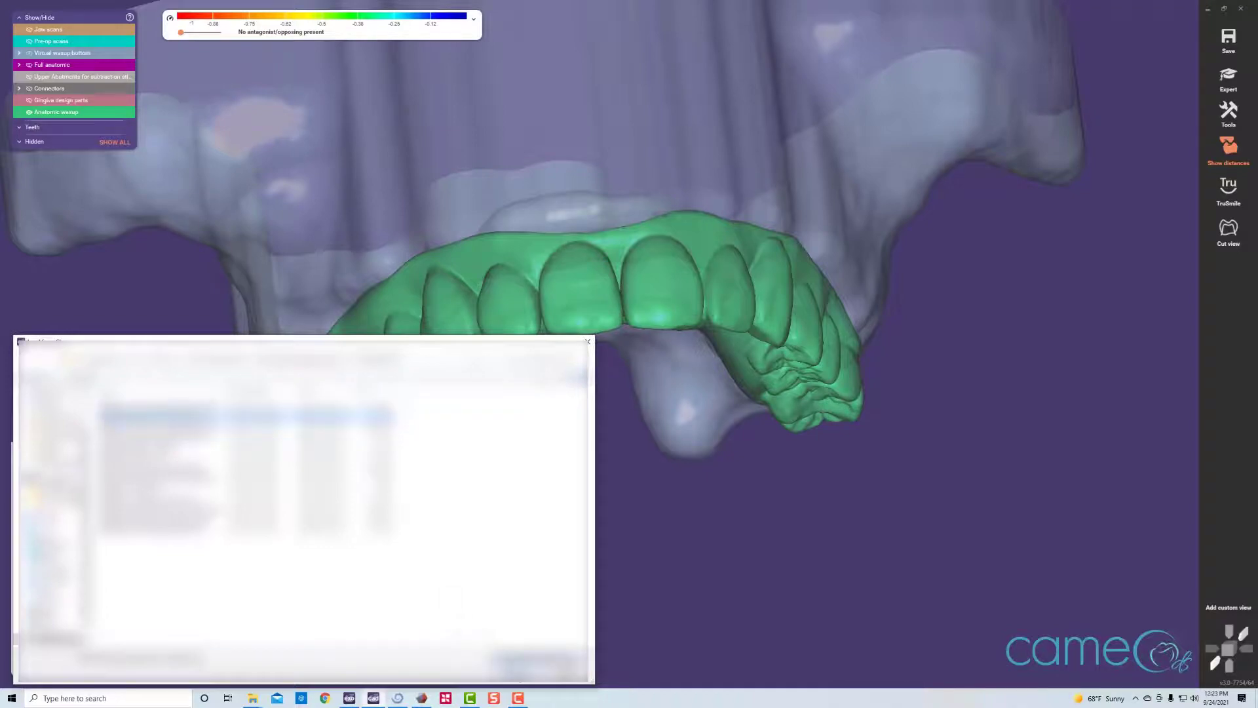
{"action": "key", "text": "Return"}
{"action": "left_click", "coordinate": [563, 407]}
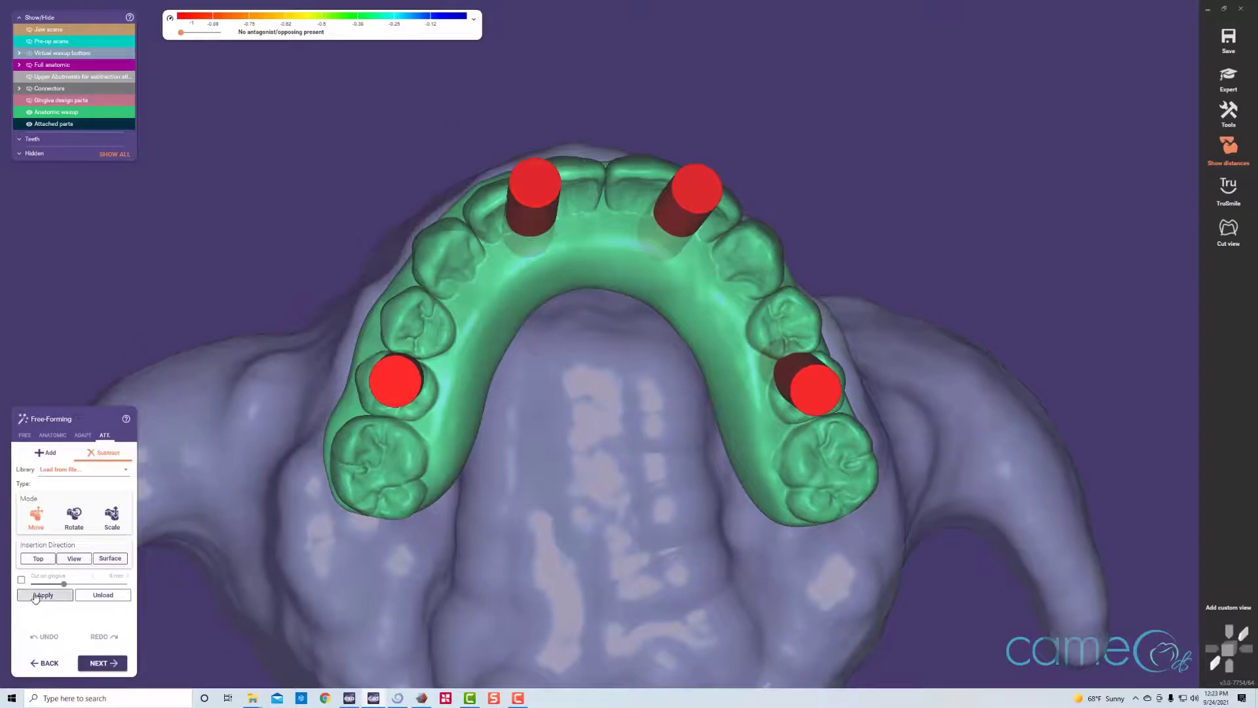
{"action": "left_click", "coordinate": [41, 595]}
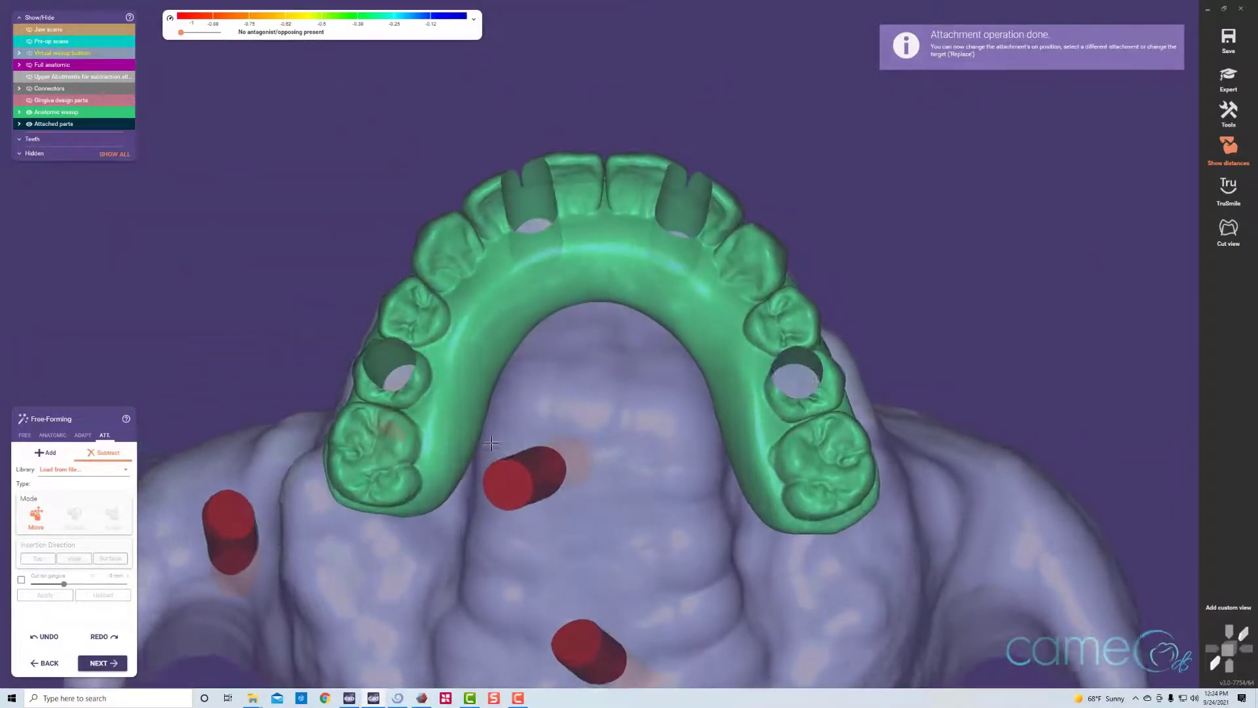
{"action": "left_click", "coordinate": [114, 666]}
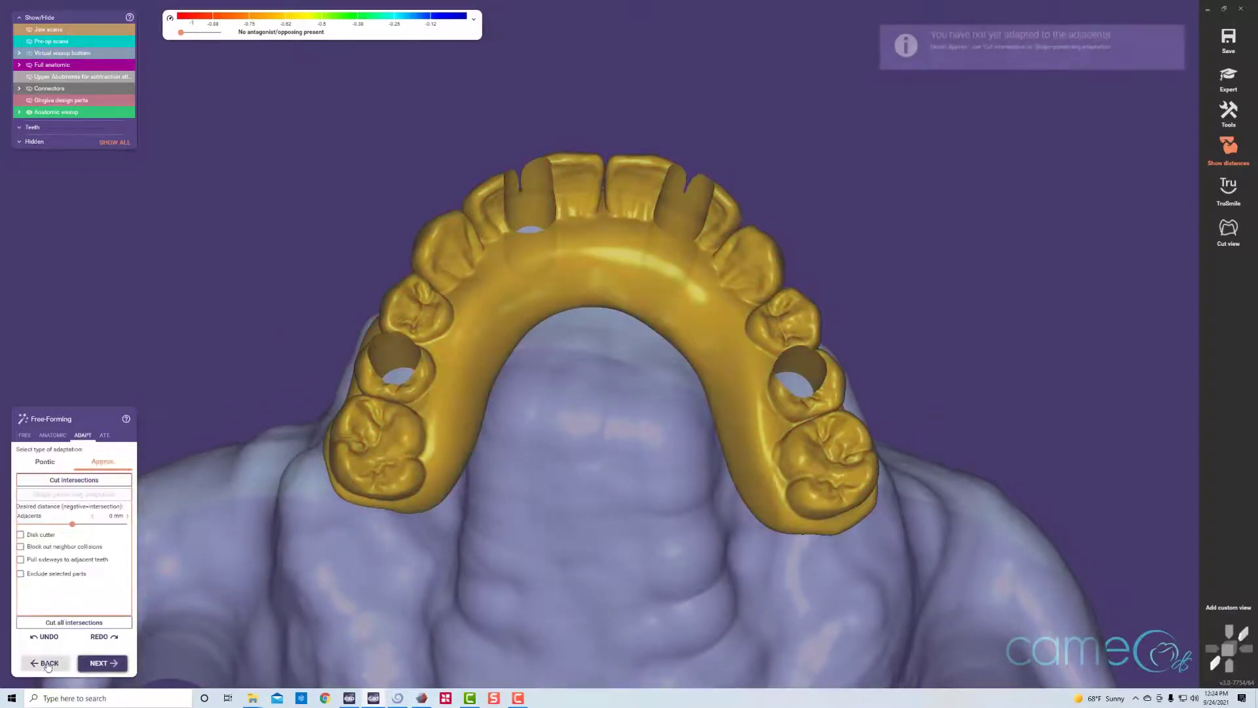
Step: On the Free tab, even the palatal wax-up beside the back holes with enlarged Smooth/Flatten and Add/Remove brushes
{"action": "left_click", "coordinate": [24, 434]}
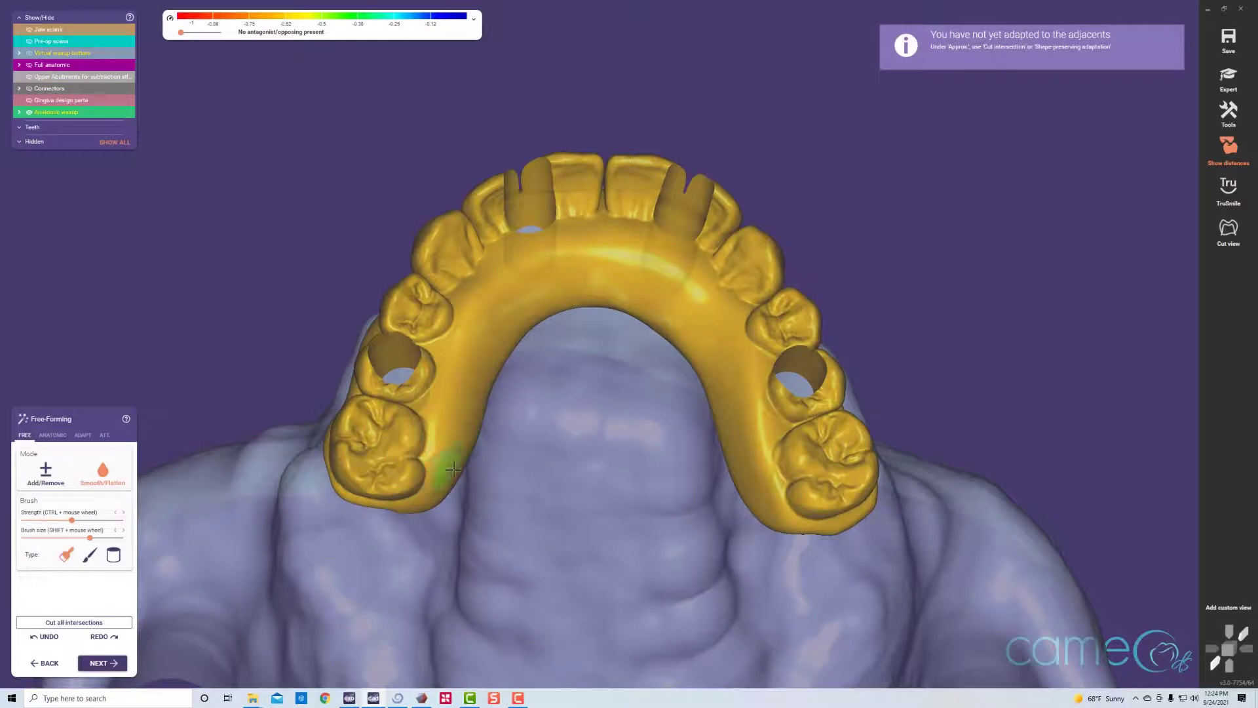
{"action": "scroll", "coordinate": [453, 469], "scroll_direction": "up", "scroll_amount": 5, "text": "shift"}
{"action": "left_click_drag", "start_coordinate": [454, 469], "coordinate": [455, 469]}
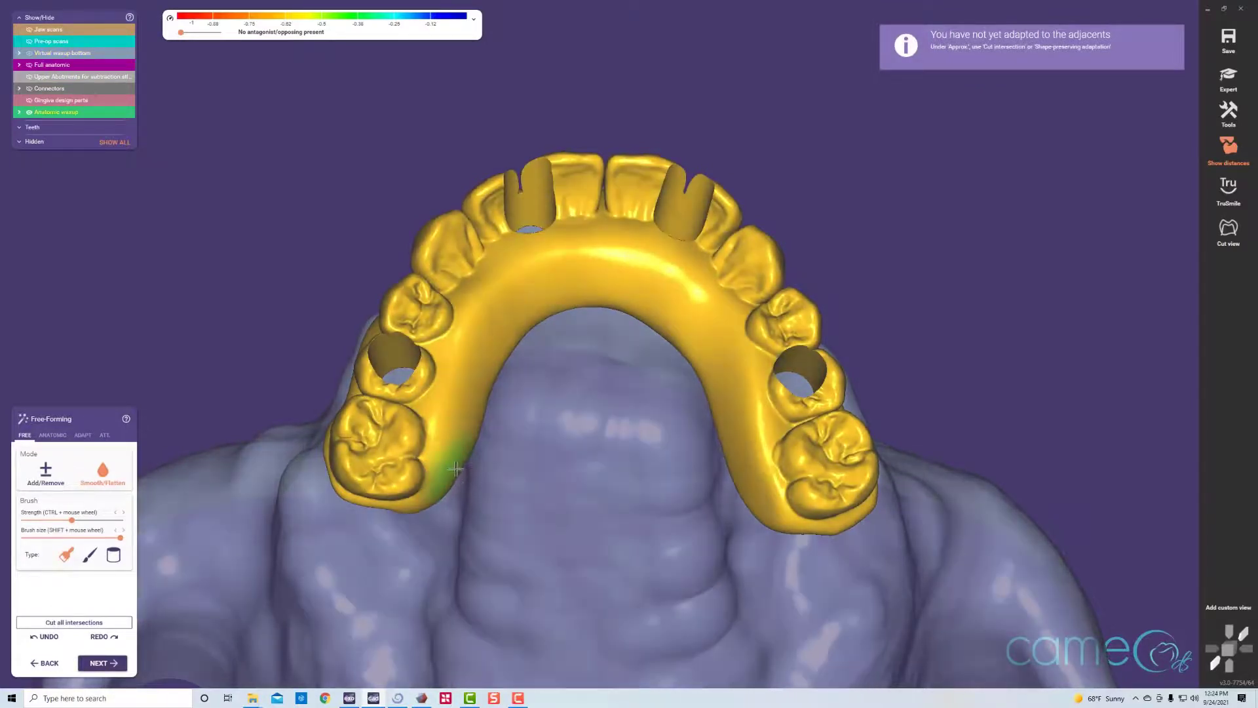
{"action": "key", "text": "ctrl"}
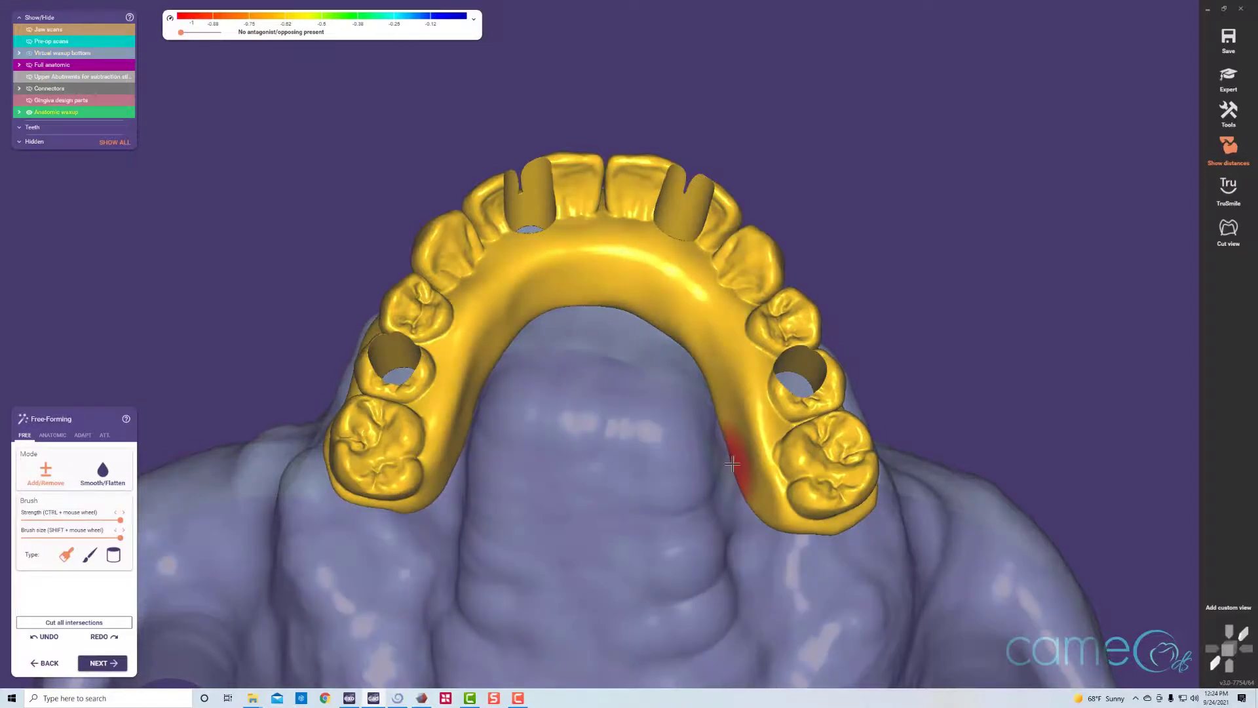
{"action": "scroll", "coordinate": [715, 397], "scroll_direction": "up", "scroll_amount": 4}
{"action": "key", "text": "s"}
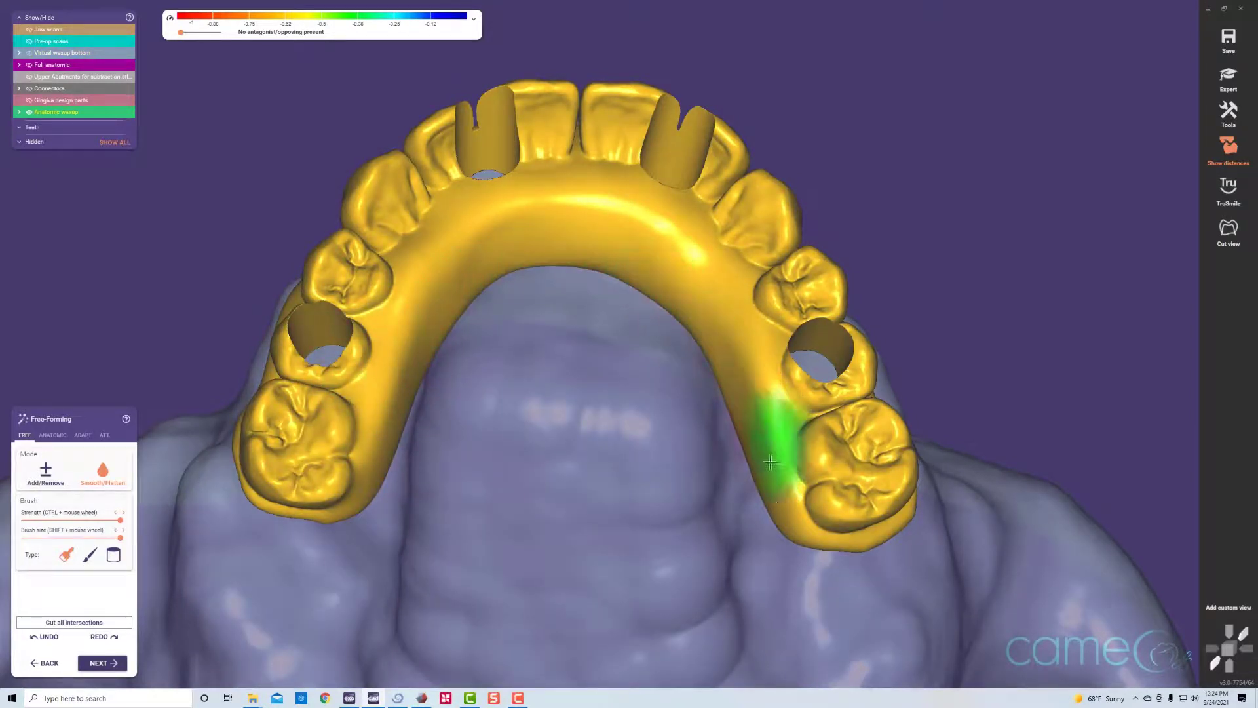
{"action": "right_click_drag", "start_coordinate": [787, 520], "coordinate": [791, 545]}
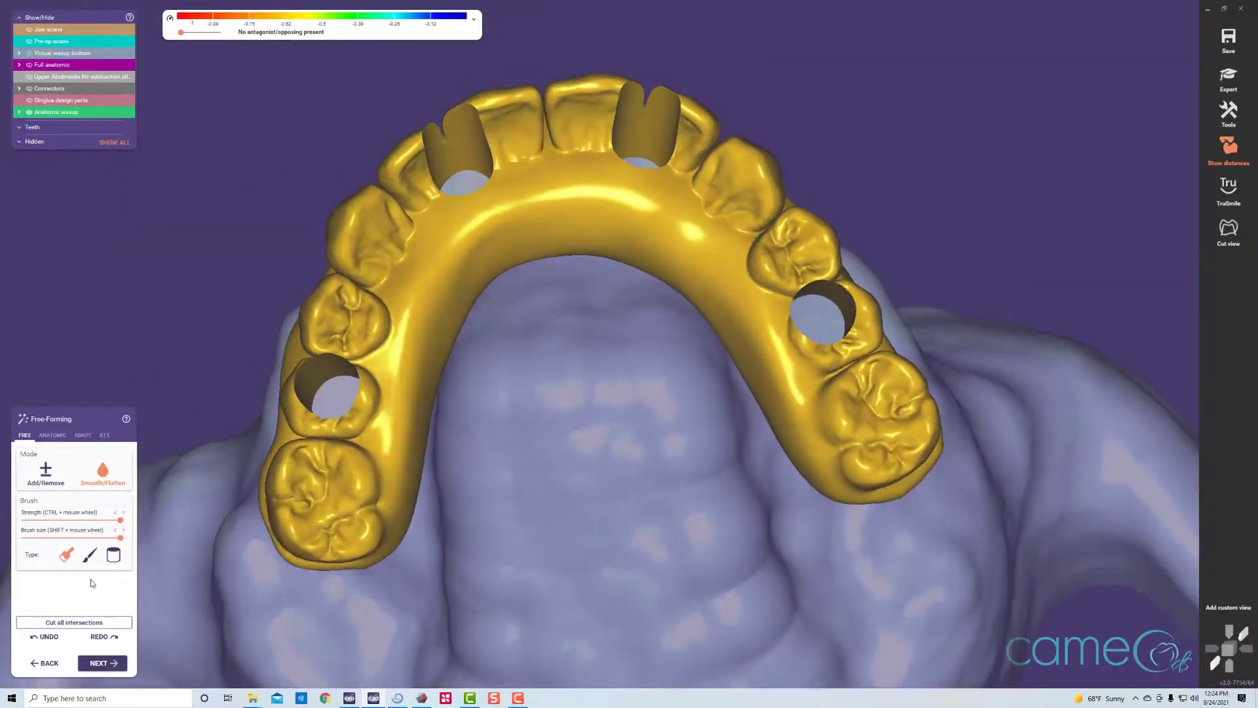
Step: Merge and save the restorations, then return to the exocad DentalDB project window
{"action": "left_click", "coordinate": [118, 661]}
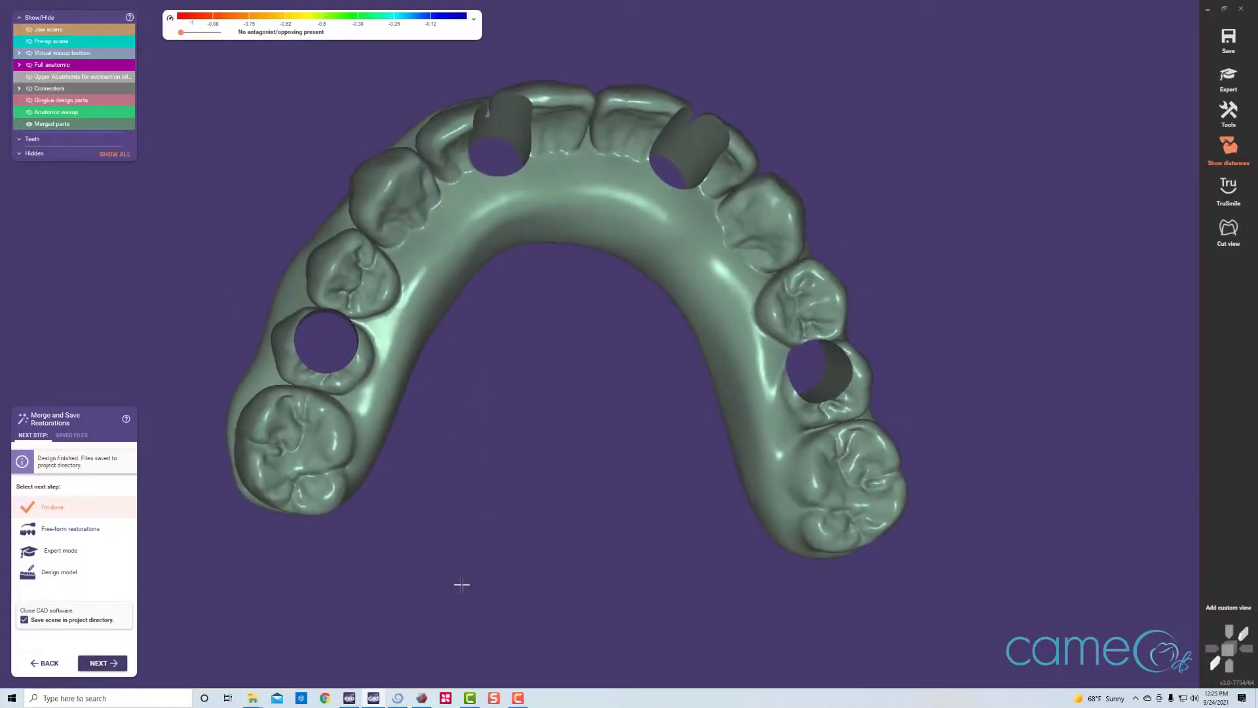
{"action": "left_click", "coordinate": [348, 698]}
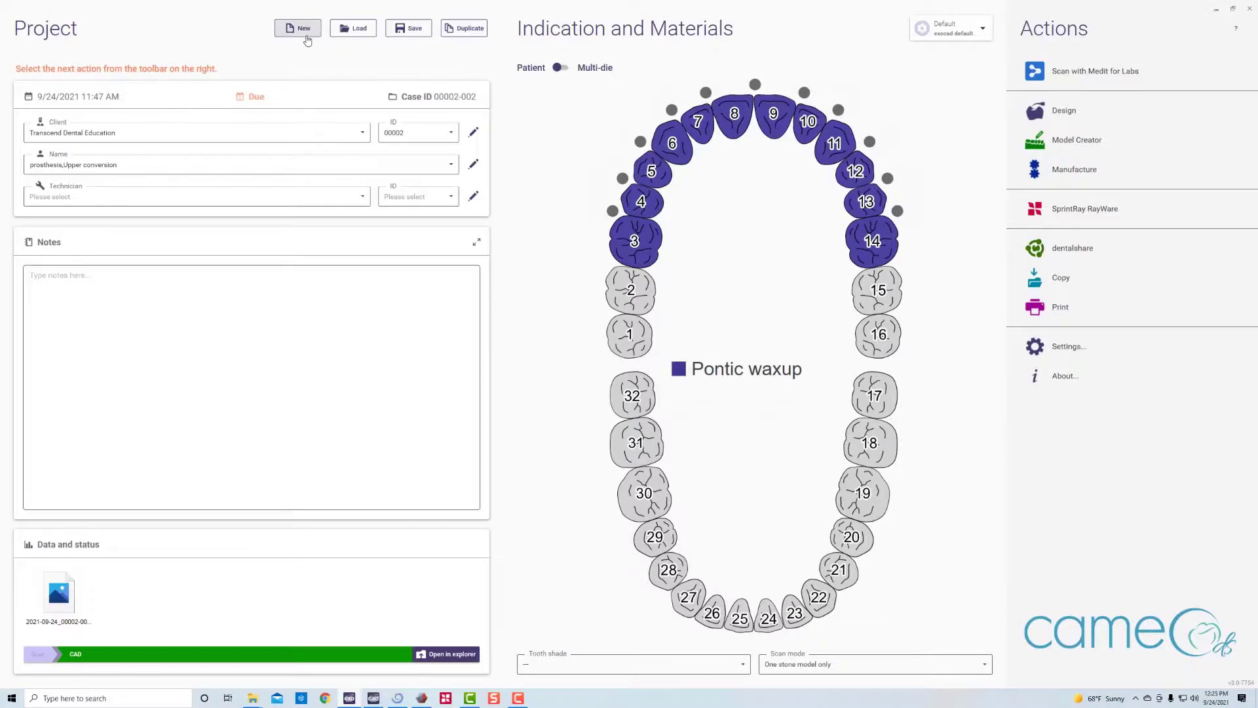
Step: Create a new DentalDB project, assign the client, and bring up tooth 3's material options
{"action": "left_click", "coordinate": [304, 30]}
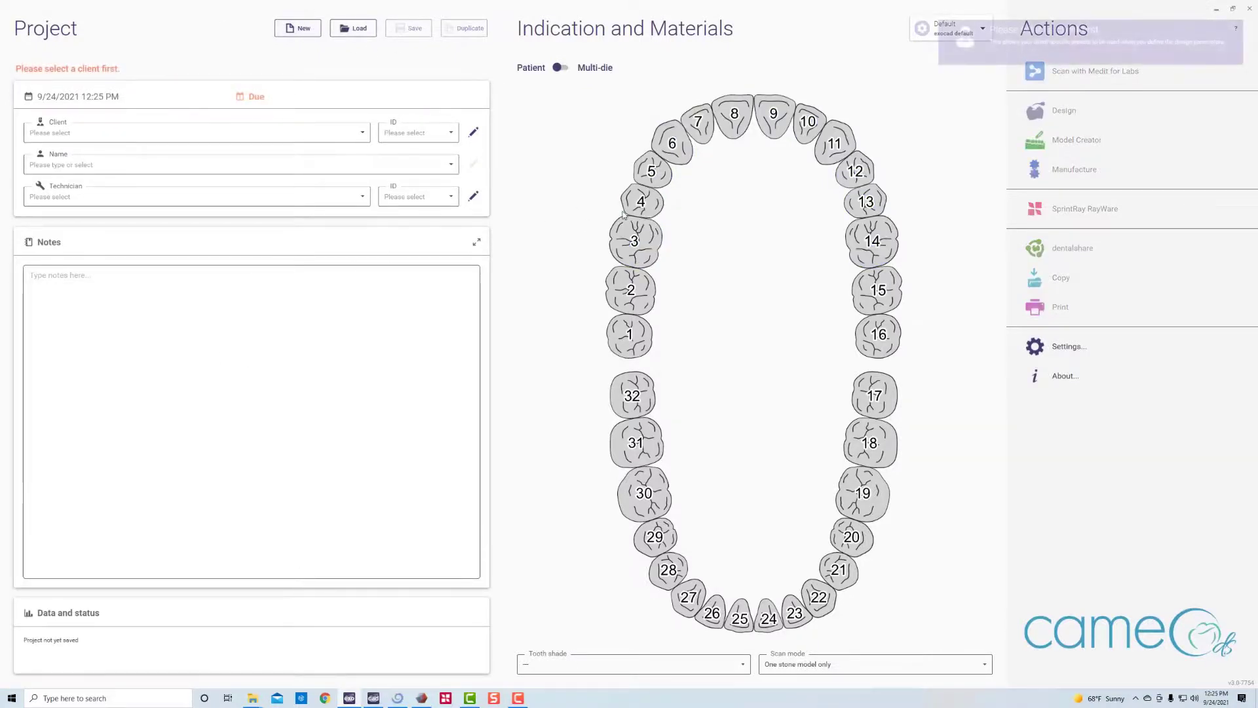
{"action": "left_click", "coordinate": [182, 168]}
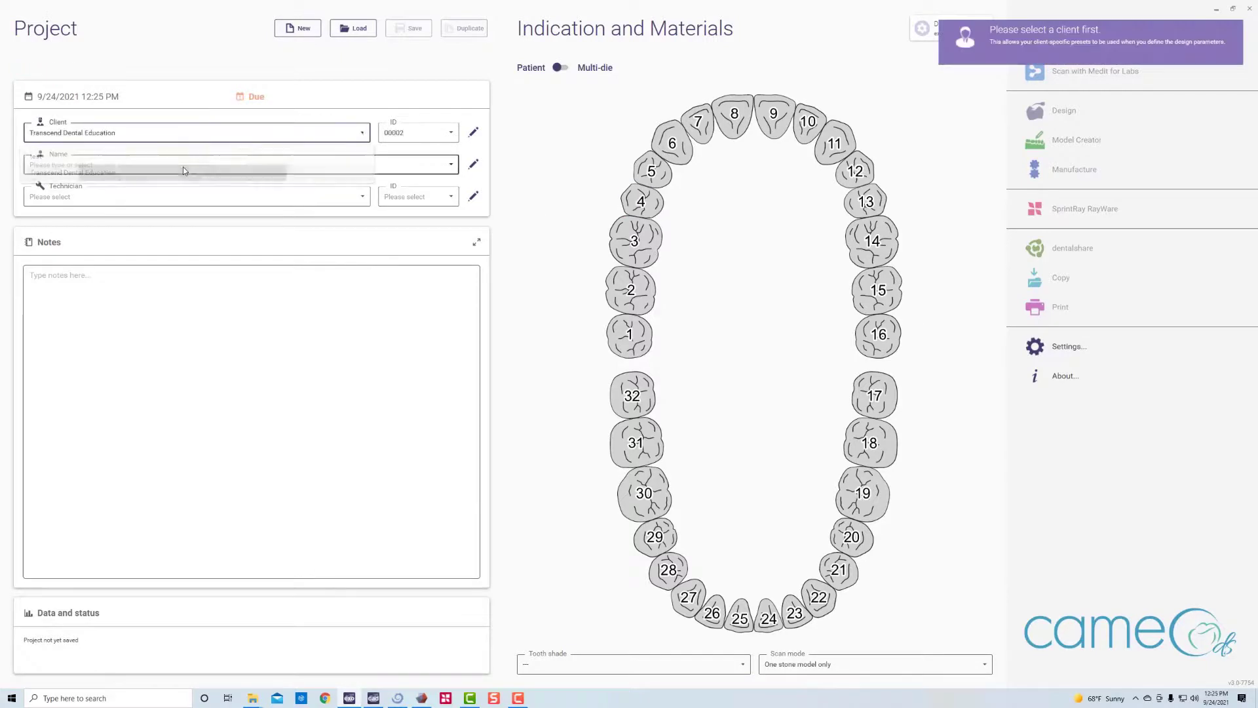
{"action": "left_click", "coordinate": [647, 231]}
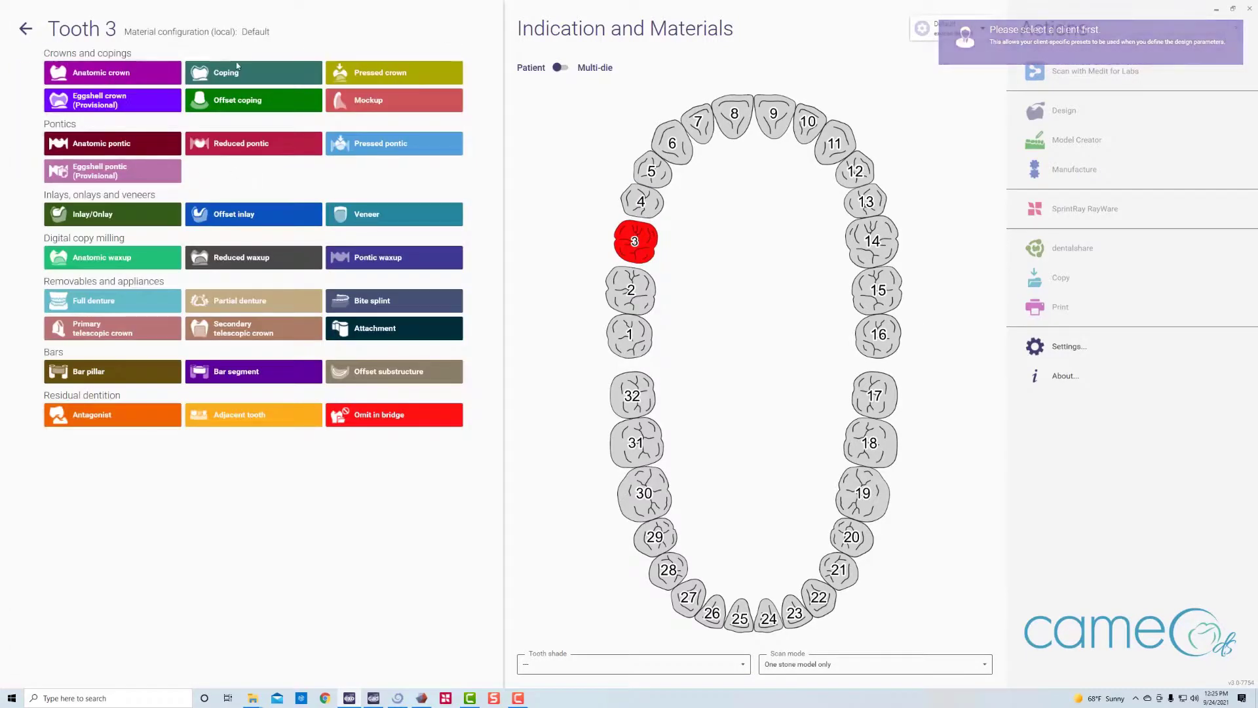